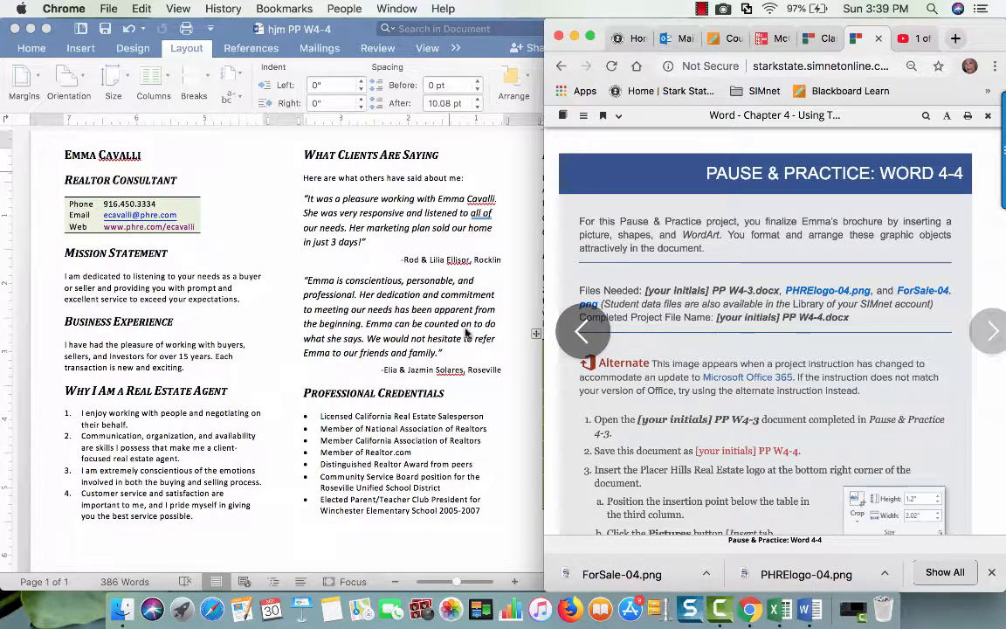
Step: Insert the PHRElogo-04.png picture from the Downloads folder into the brochure
scroll(614, 491, down, 5)
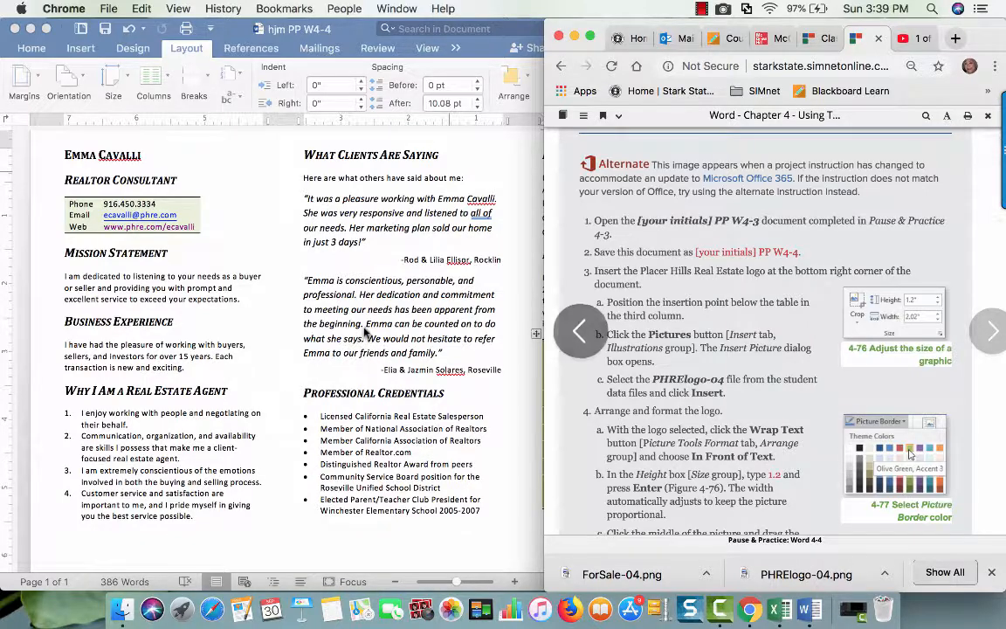
scroll(361, 339, down, 3)
click(418, 416)
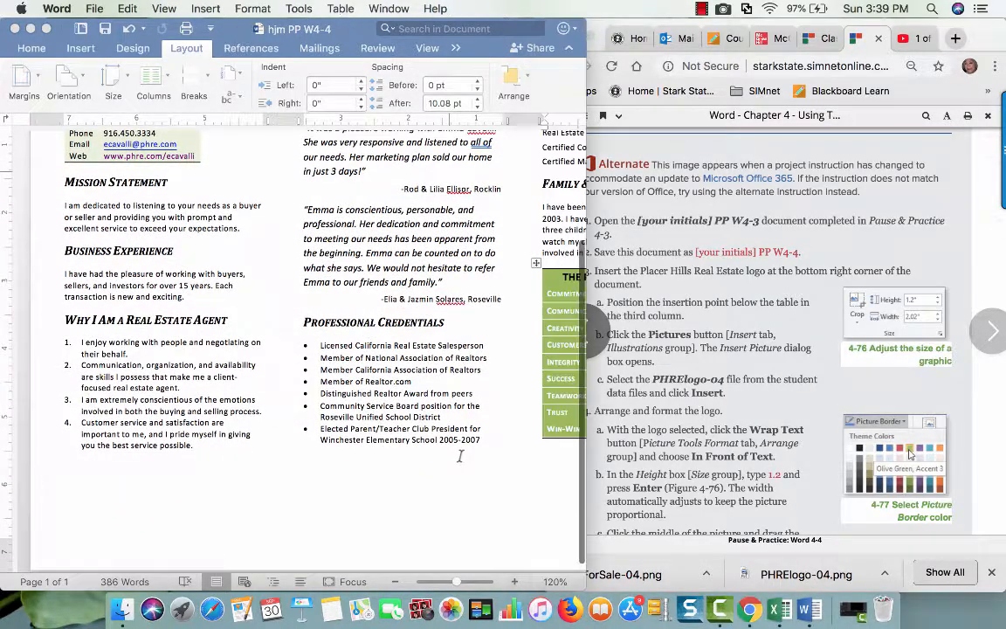
scroll(511, 467, down, 1)
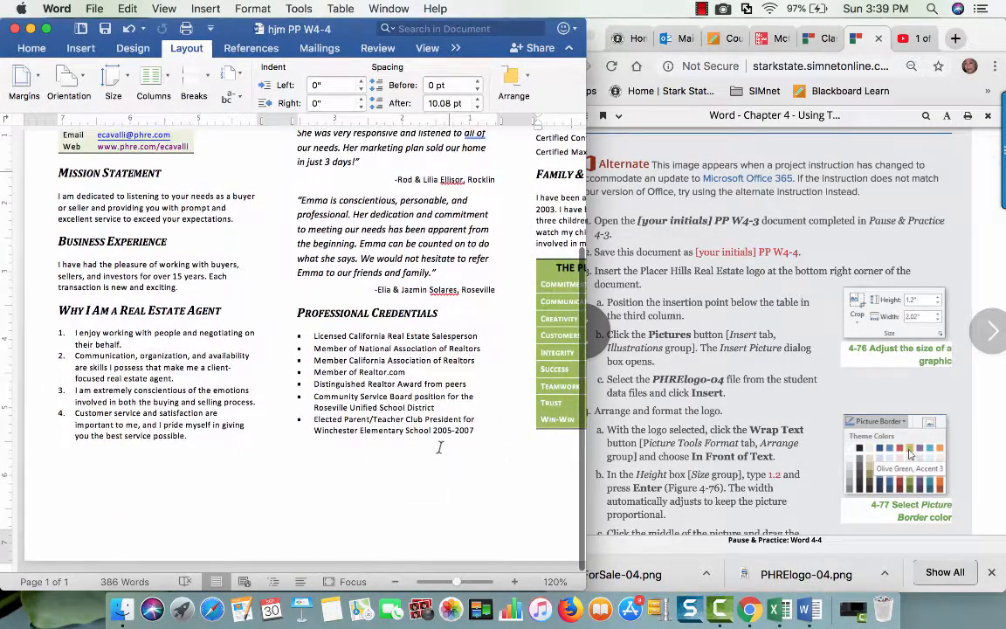
scroll(438, 510, right, 4)
scroll(439, 443, right, 2)
scroll(439, 443, up, 1)
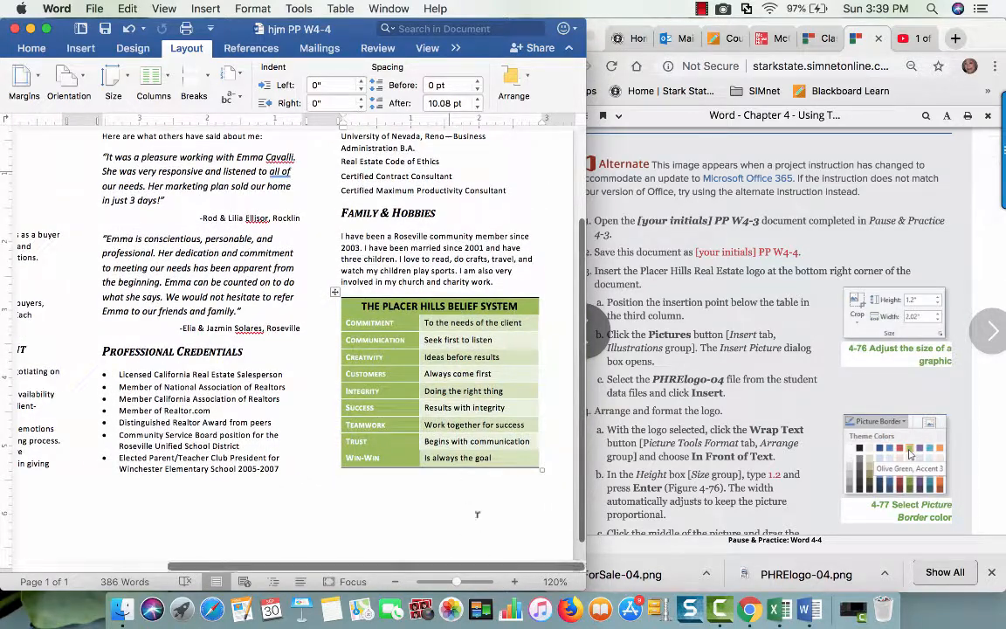
scroll(489, 489, down, 2)
scroll(489, 489, left, 1)
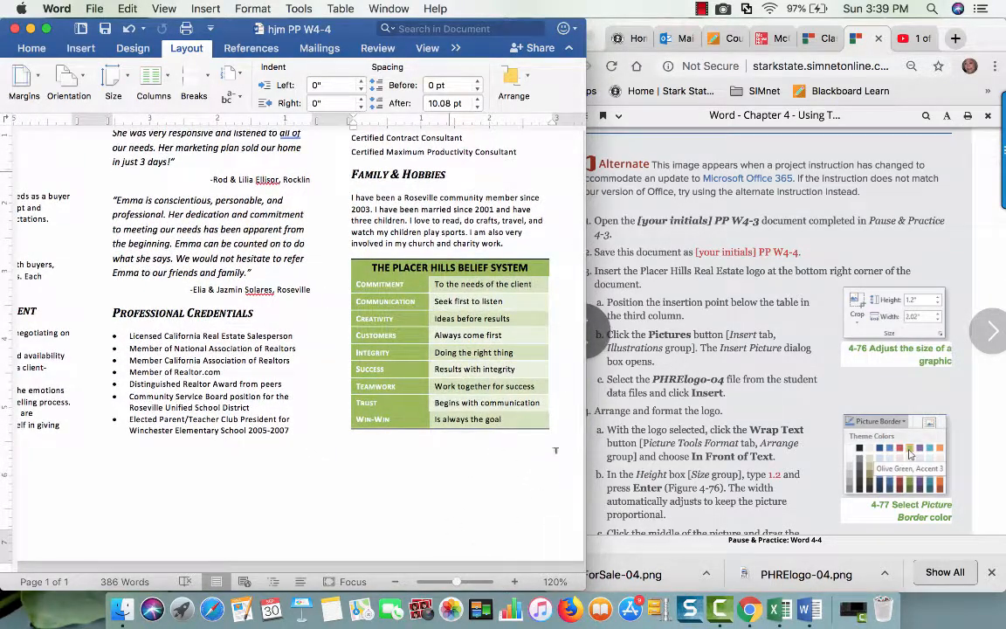
click(80, 49)
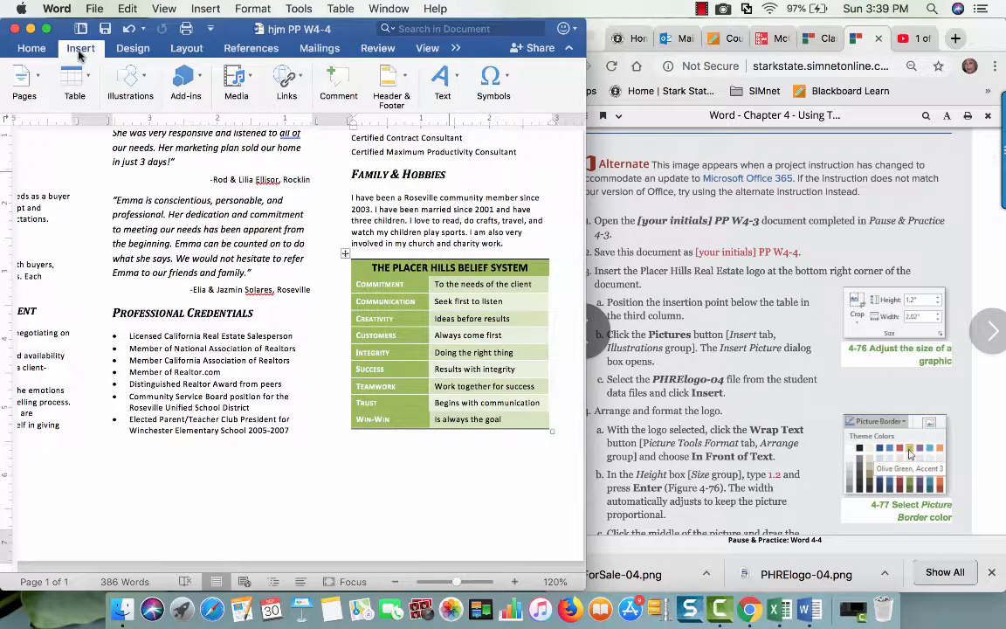
click(140, 78)
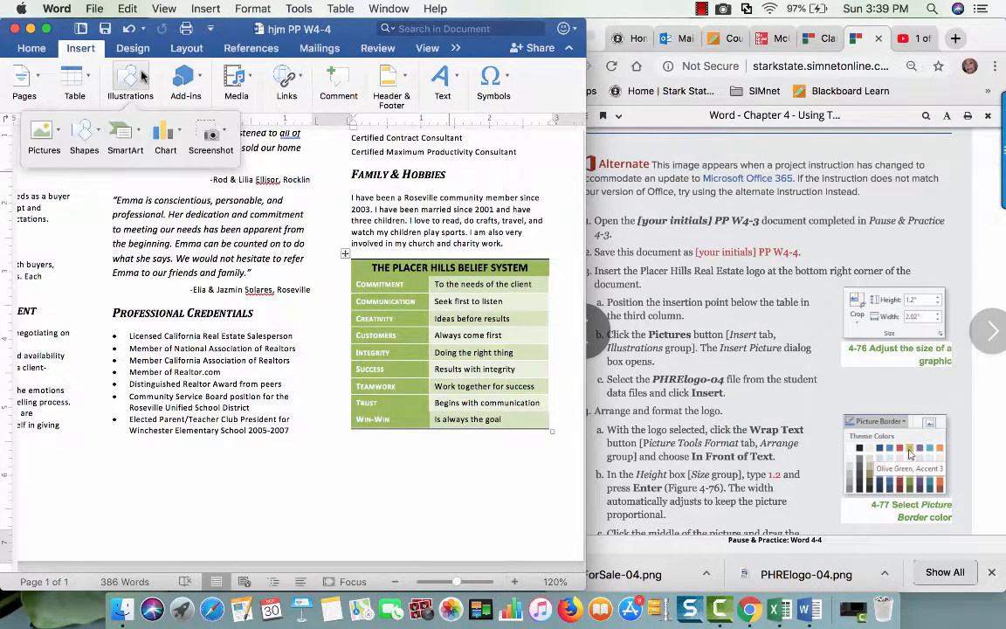
click(46, 131)
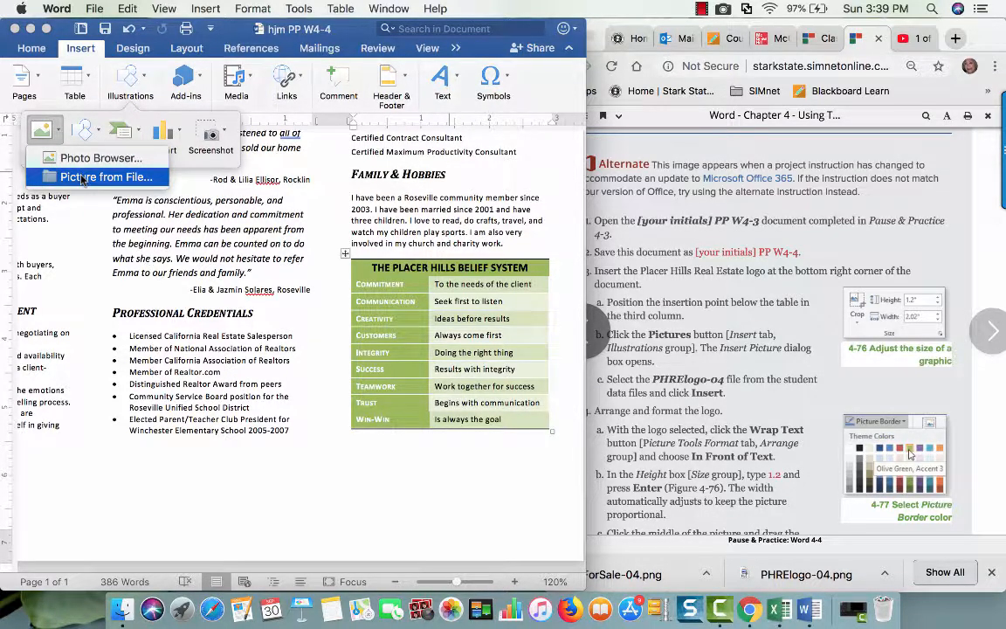
click(84, 178)
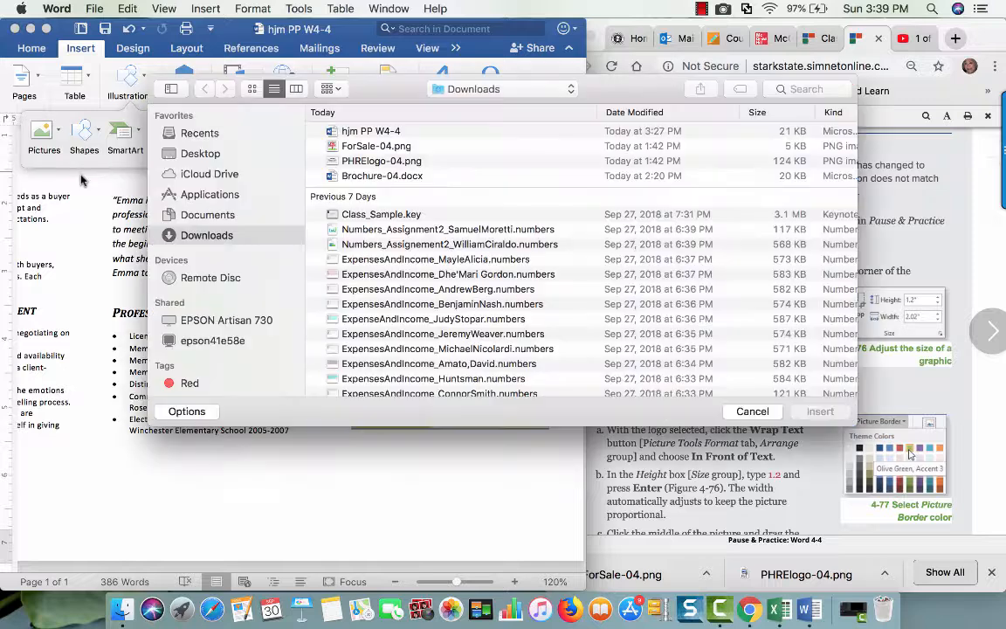
click(393, 163)
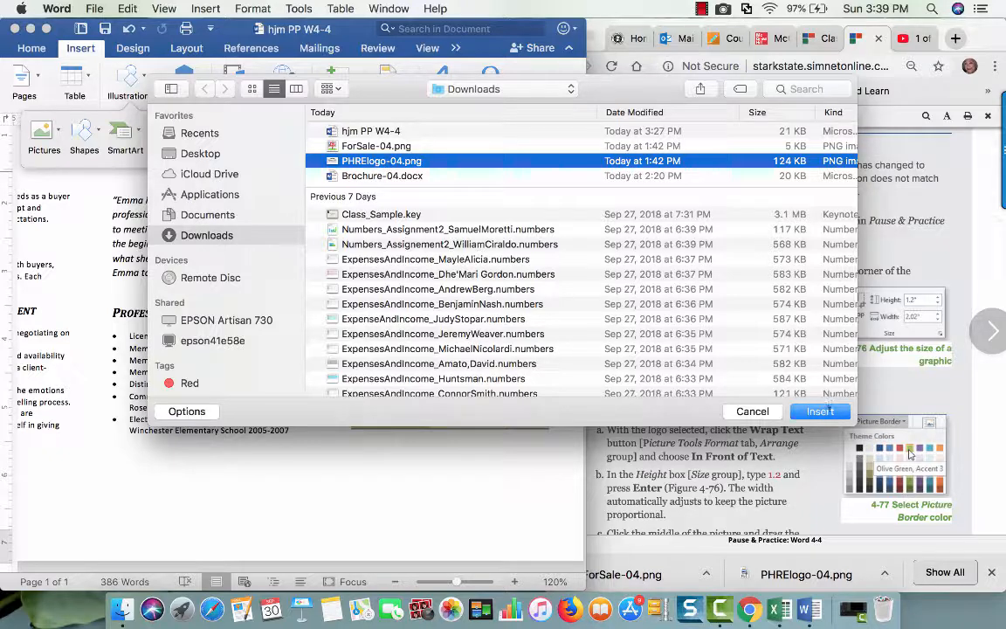
click(825, 413)
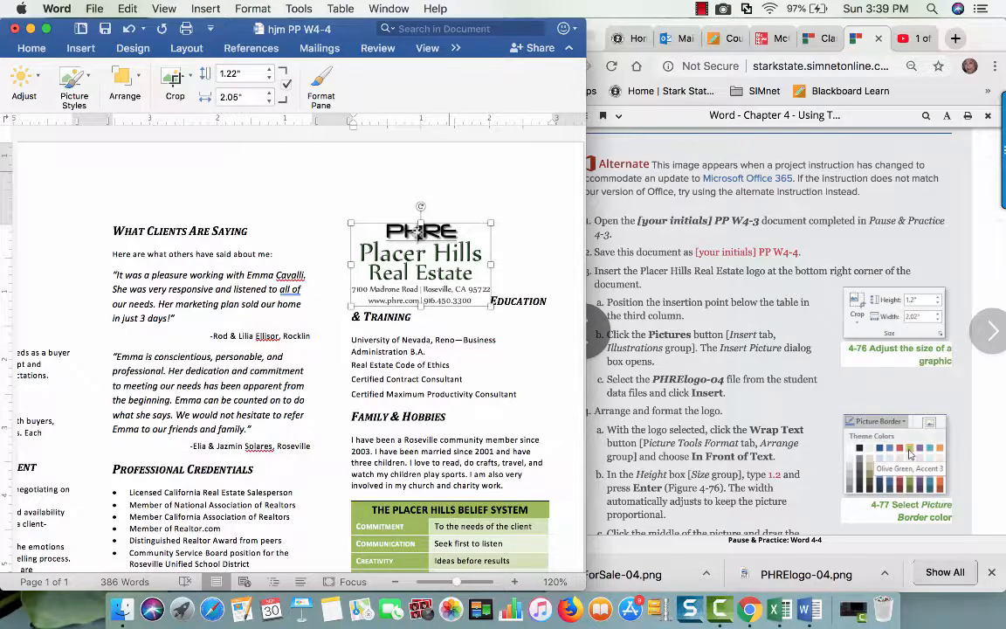
Step: Move the logo from the start of the third column to directly below the Placer Hills Belief System table
drag(408, 253, 462, 549)
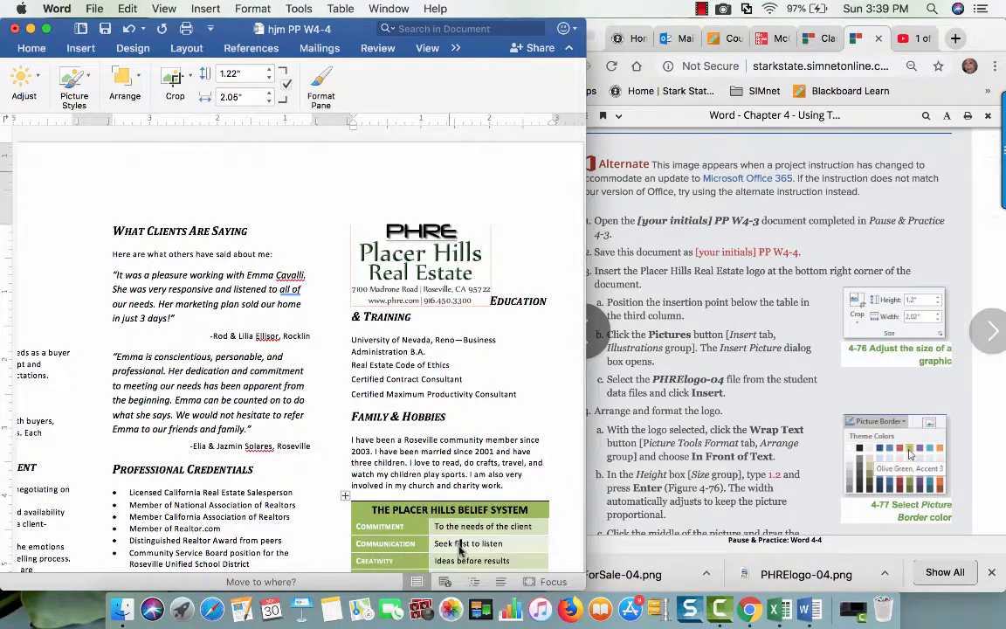
scroll(478, 464, down, 2)
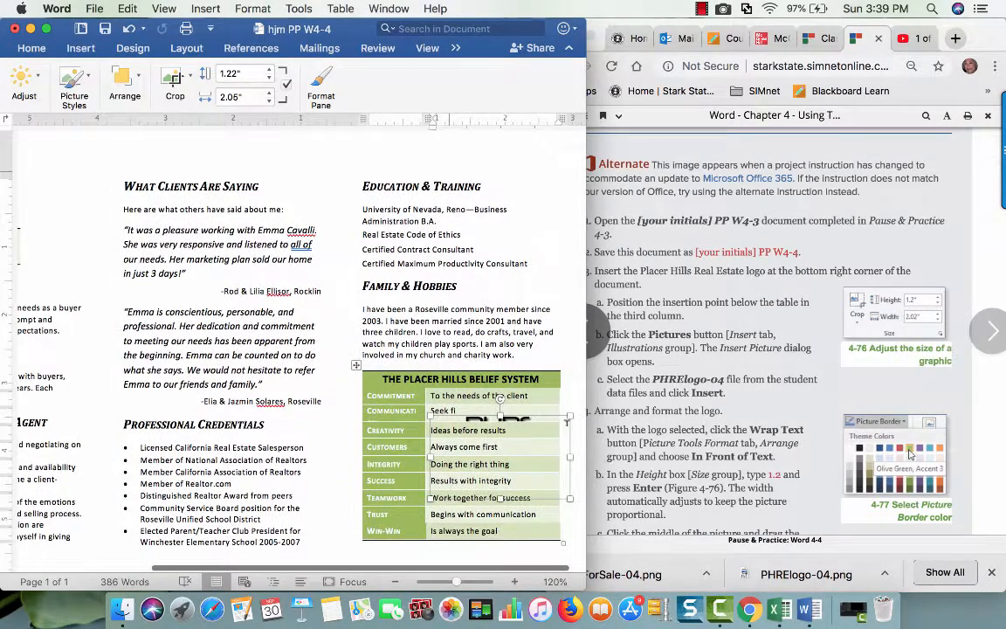
click(505, 383)
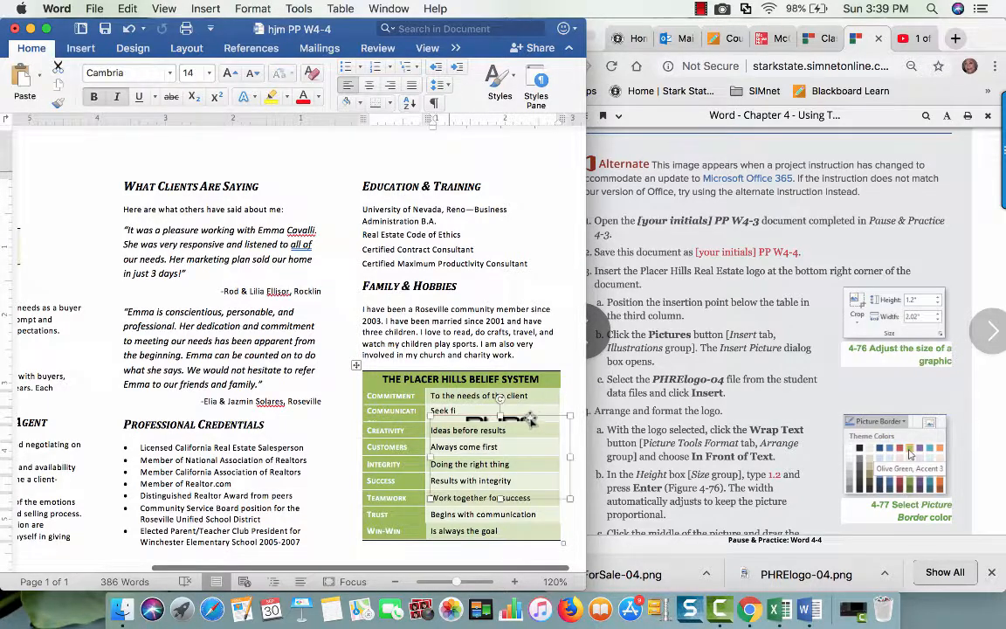
drag(531, 420, 540, 556)
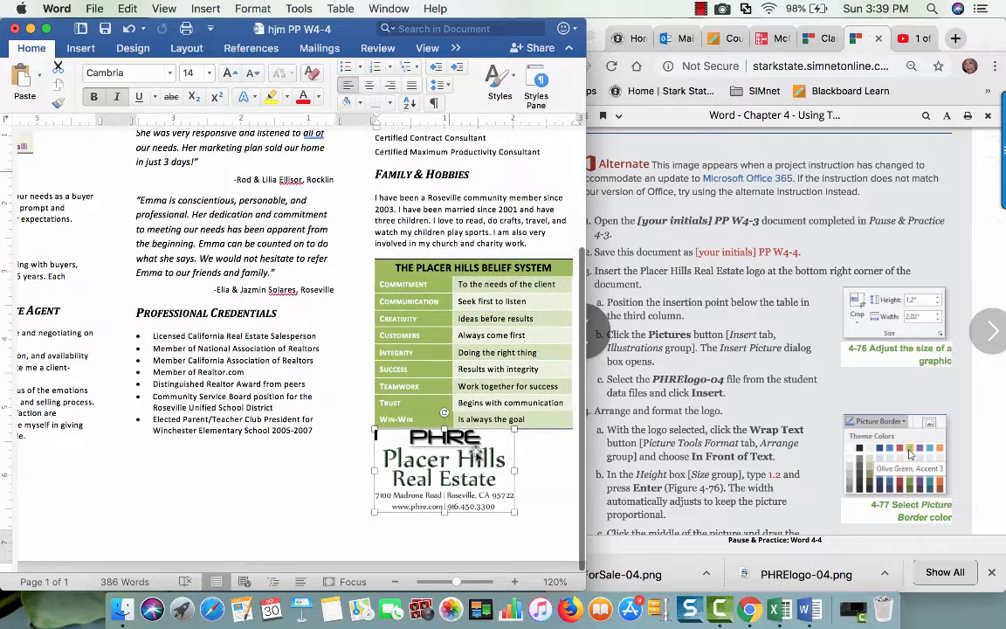
Step: Try to move the logo away from the table toward the bottom right corner of the page
drag(487, 436, 544, 447)
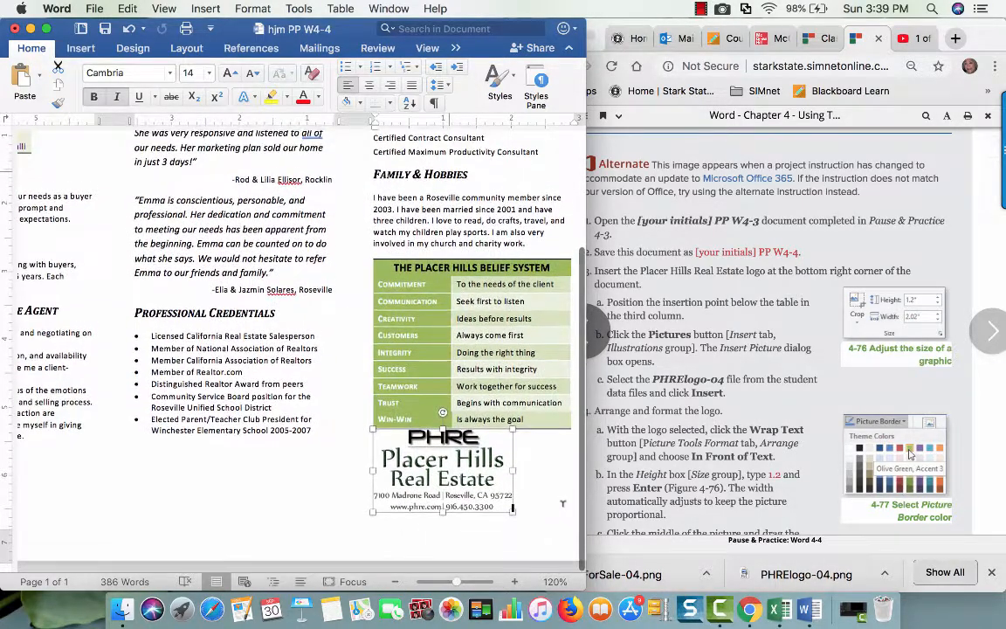
drag(458, 409, 574, 465)
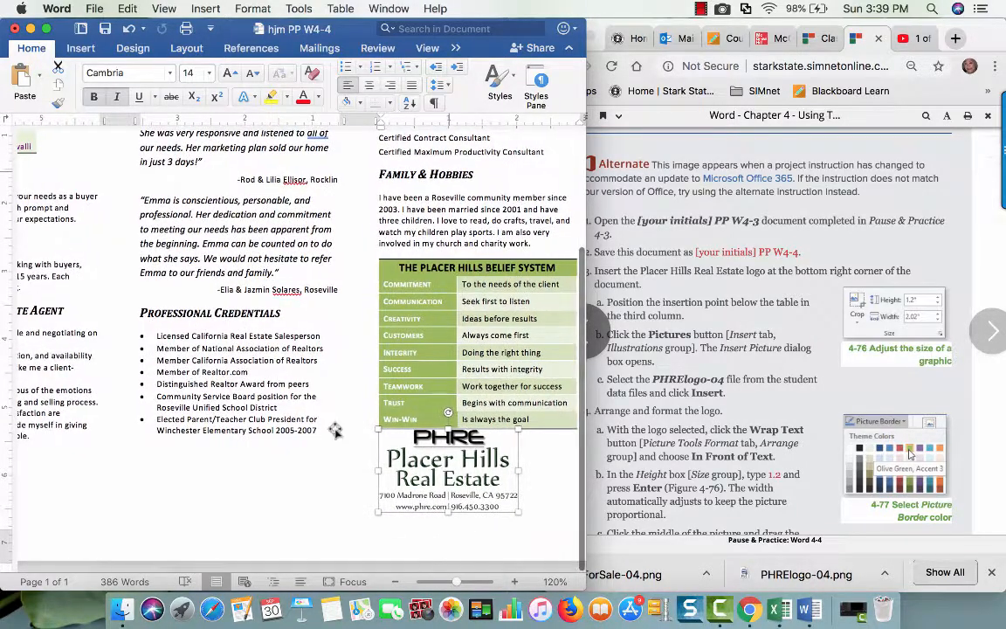
drag(498, 449, 572, 498)
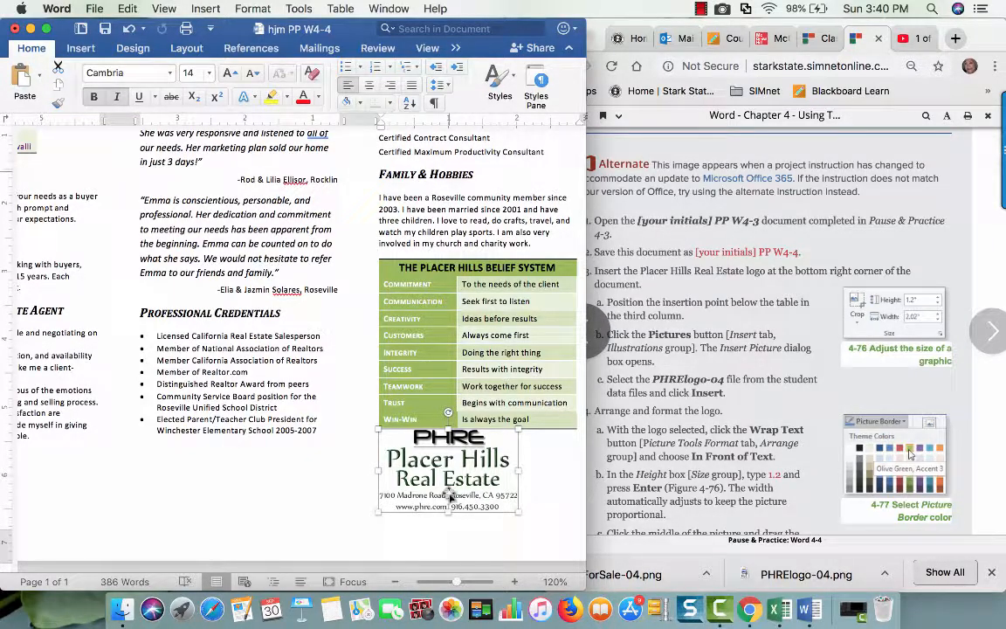
drag(472, 480, 517, 516)
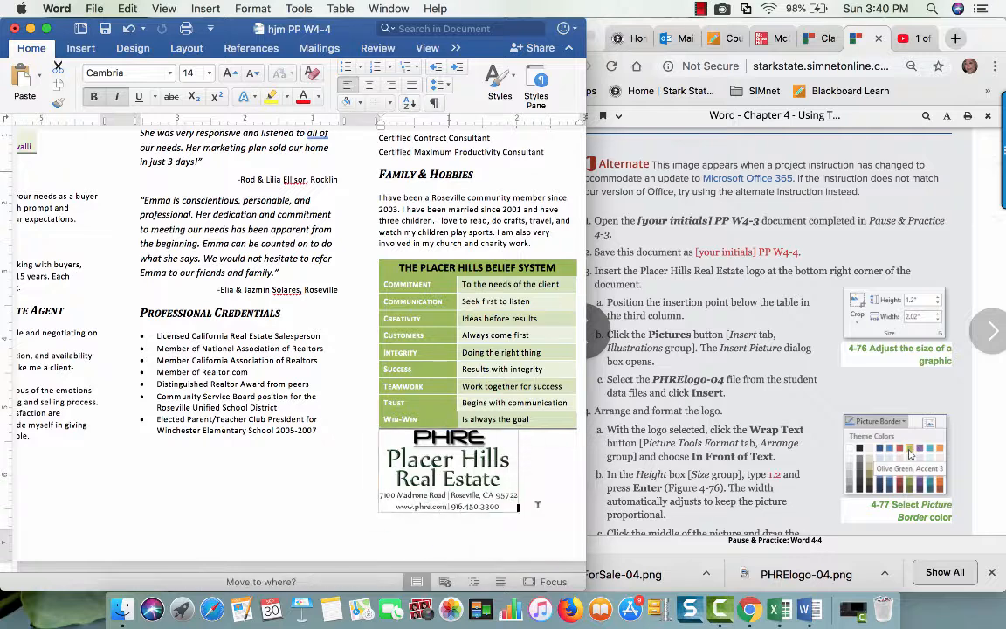
drag(429, 432, 557, 487)
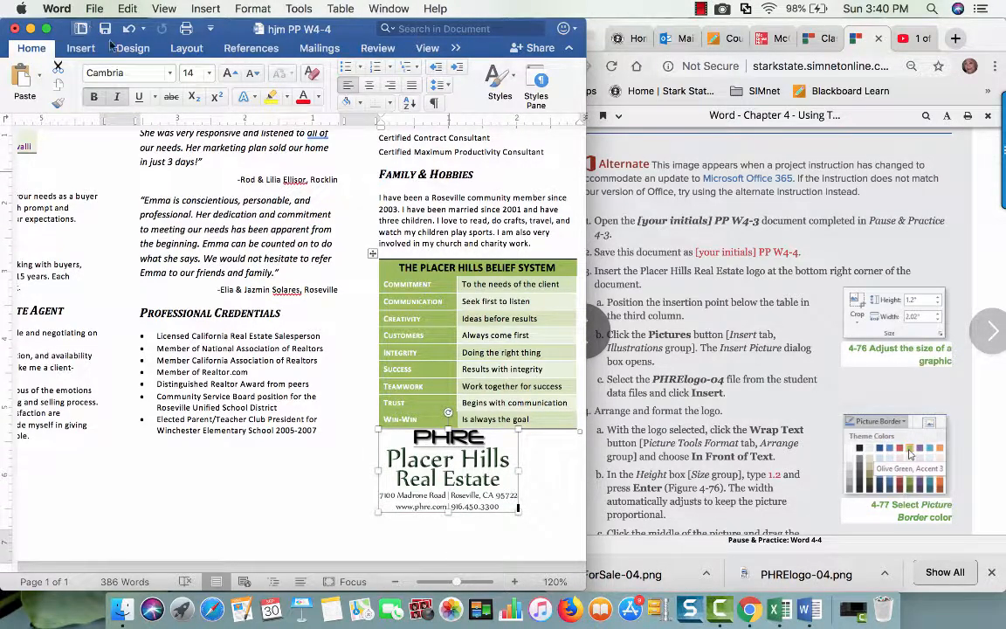
Step: Set the logo's text wrapping to In Front of Text
scroll(646, 345, down, 5)
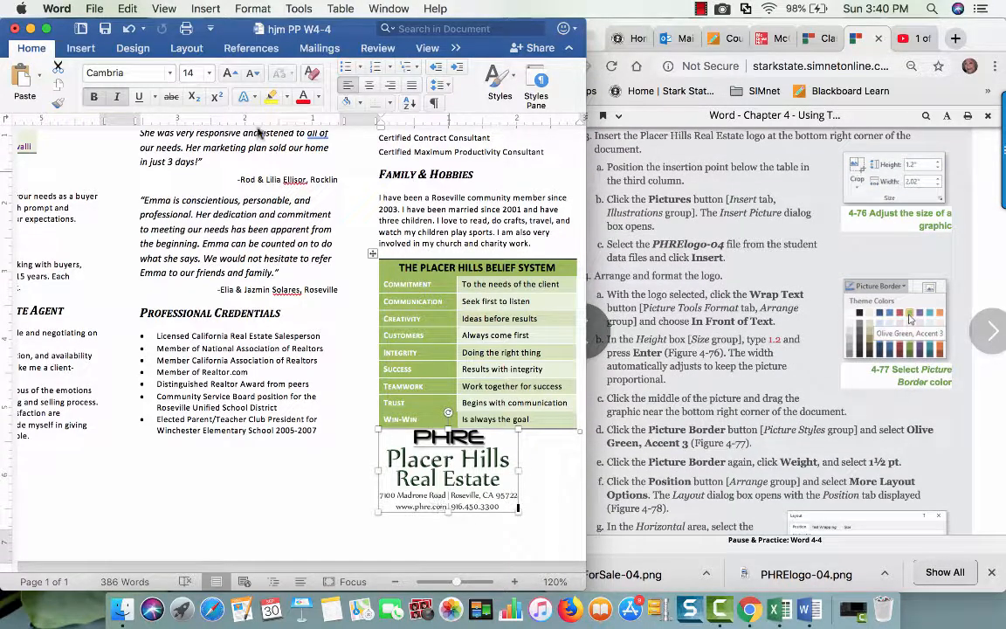
click(46, 29)
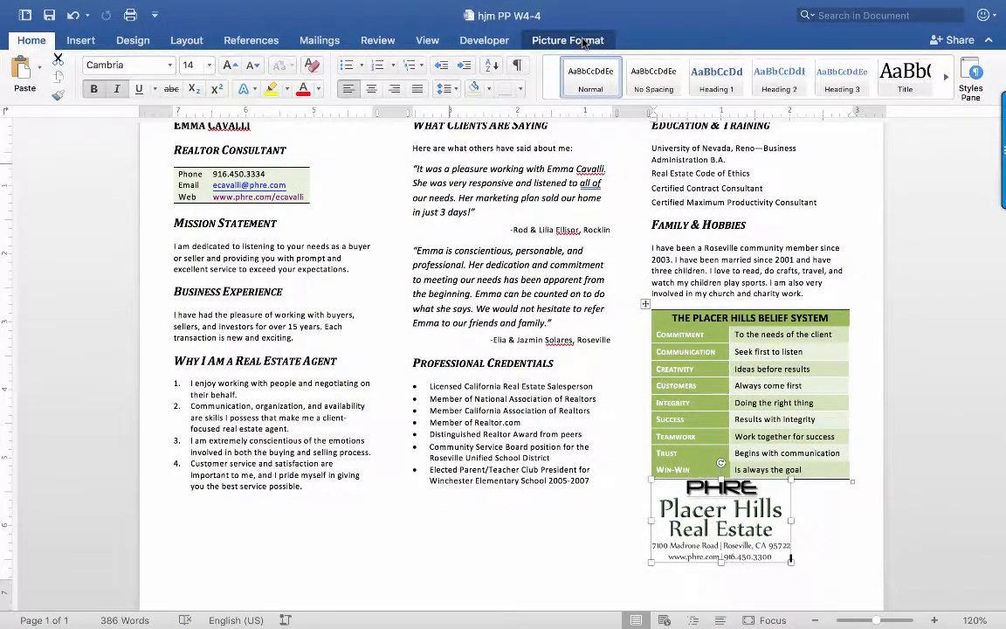
click(583, 43)
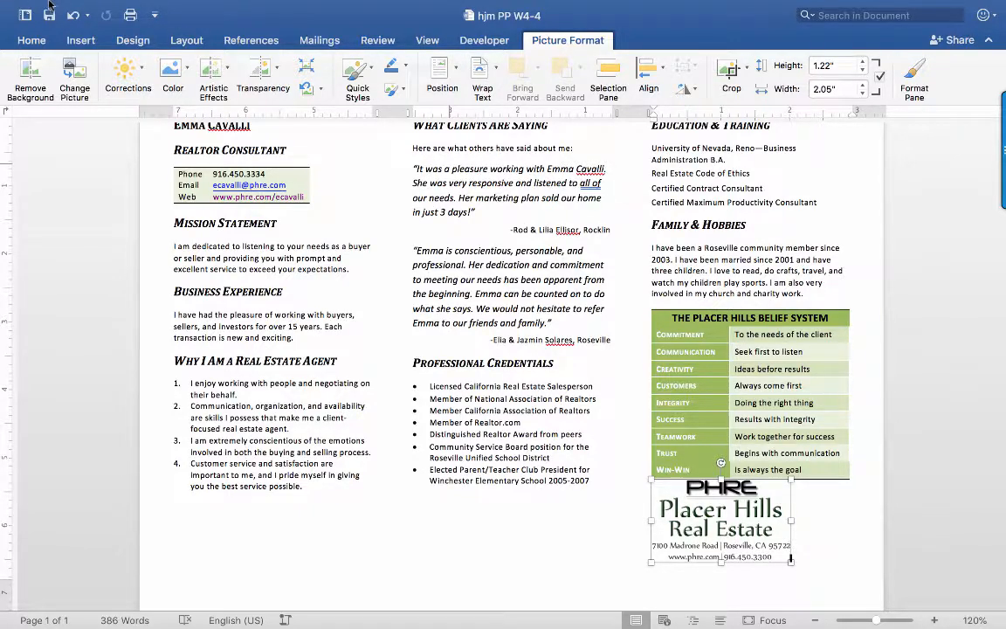
mouse_move(48, 7)
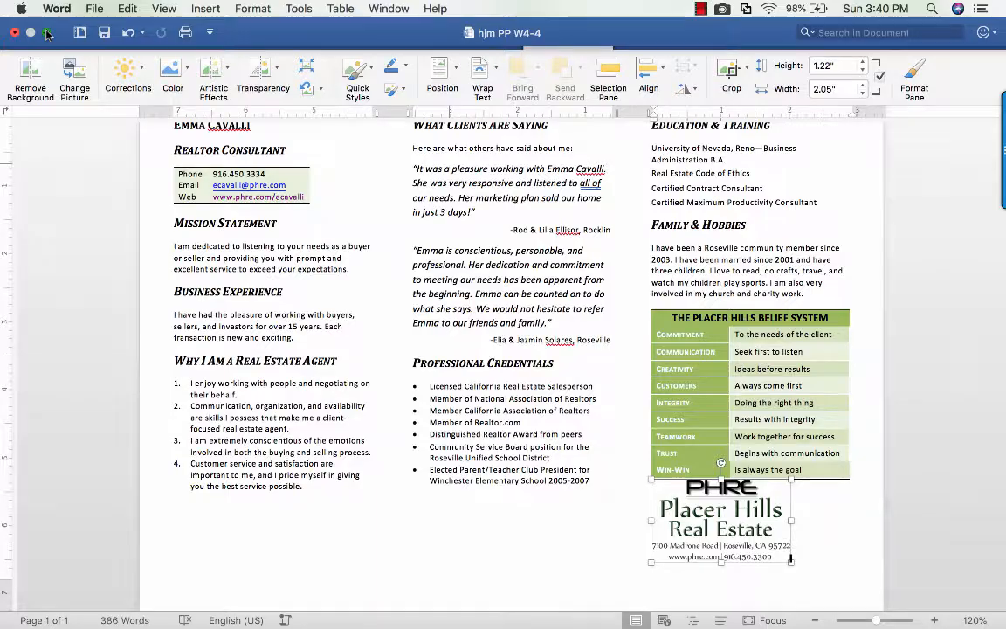
click(47, 34)
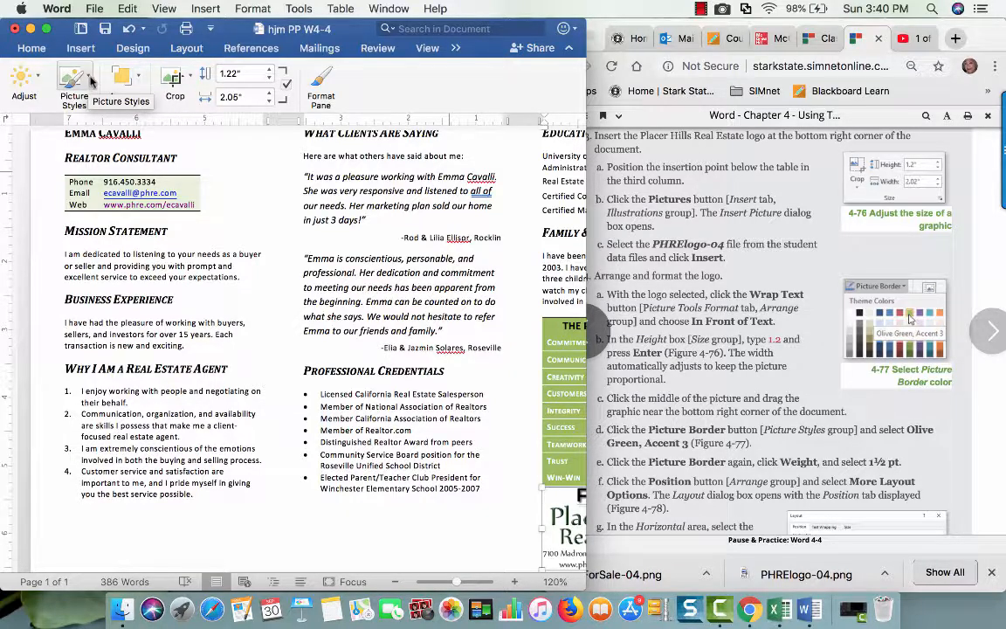
click(140, 77)
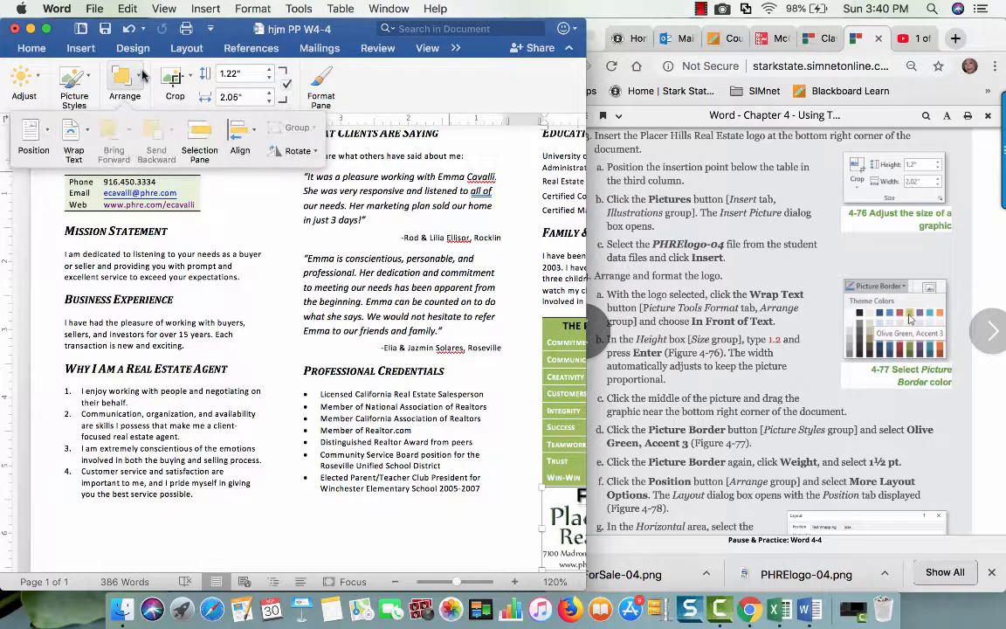
click(87, 132)
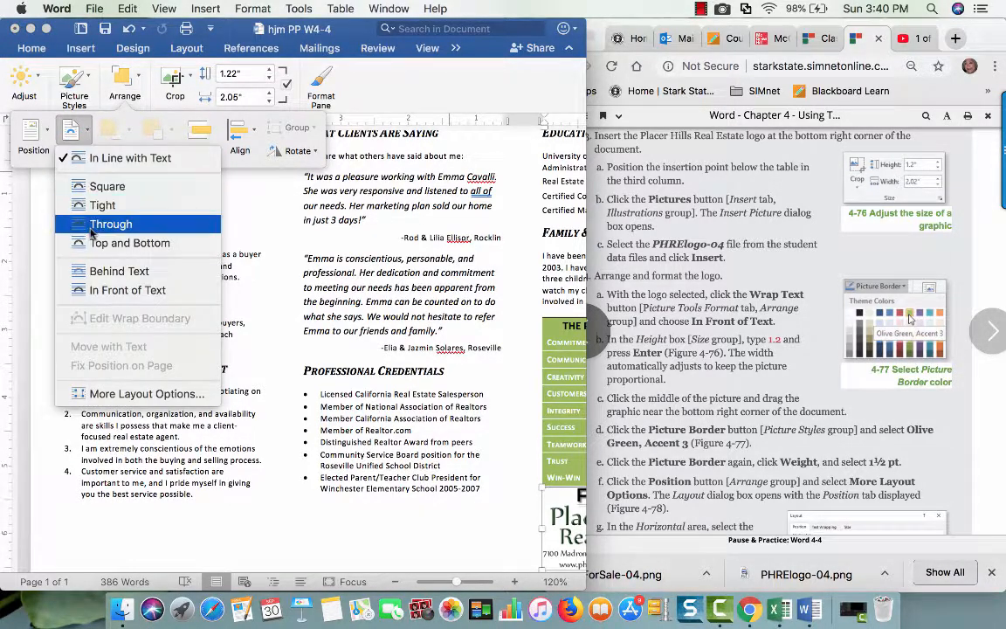
click(96, 289)
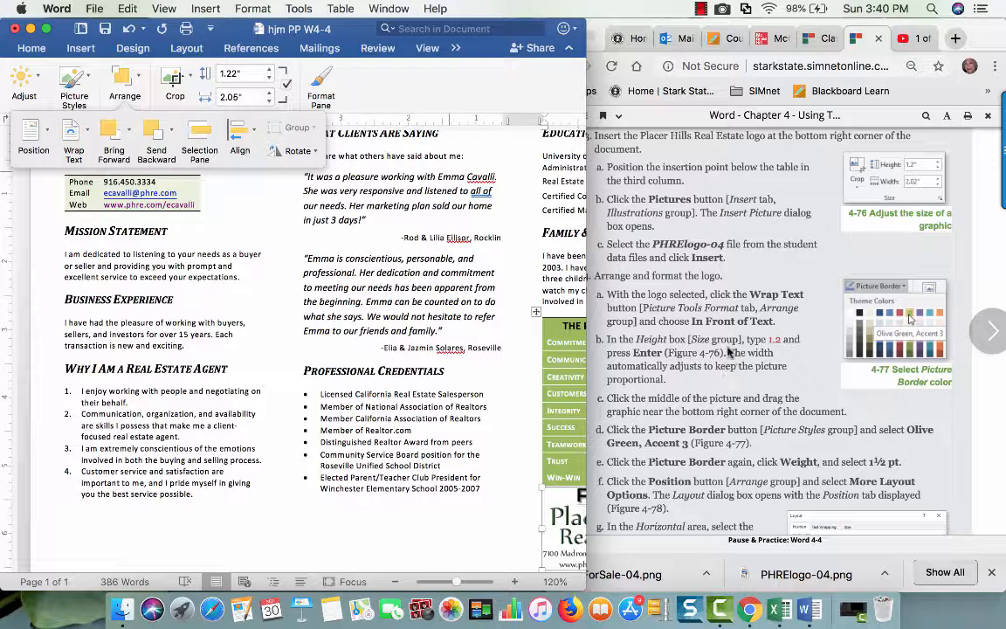
Step: Set the logo's height to 1.2" with its proportions kept
click(254, 76)
key(BackSpace)
key(BackSpace)
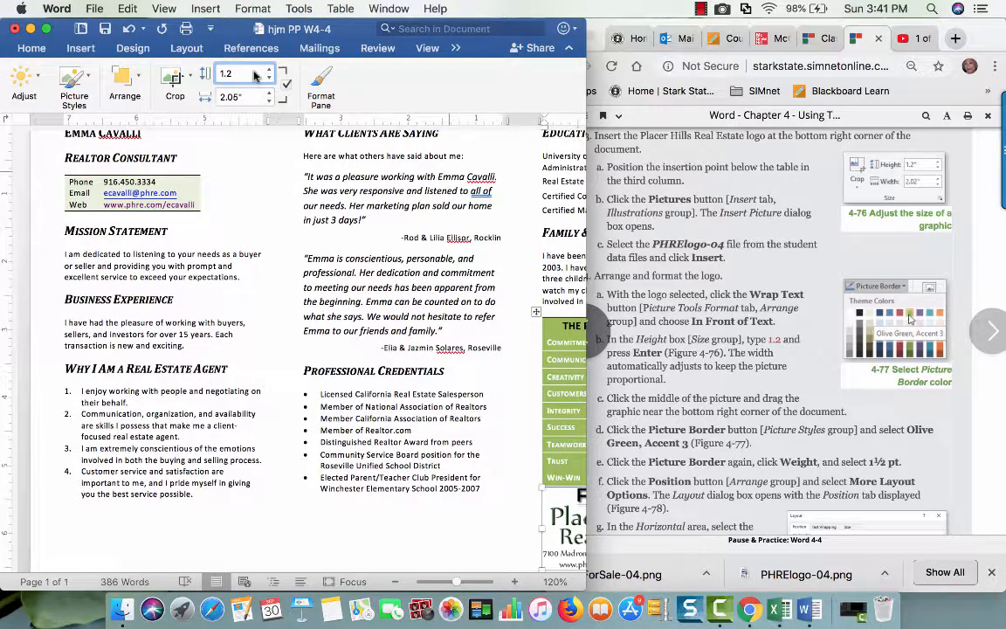
key(Tab)
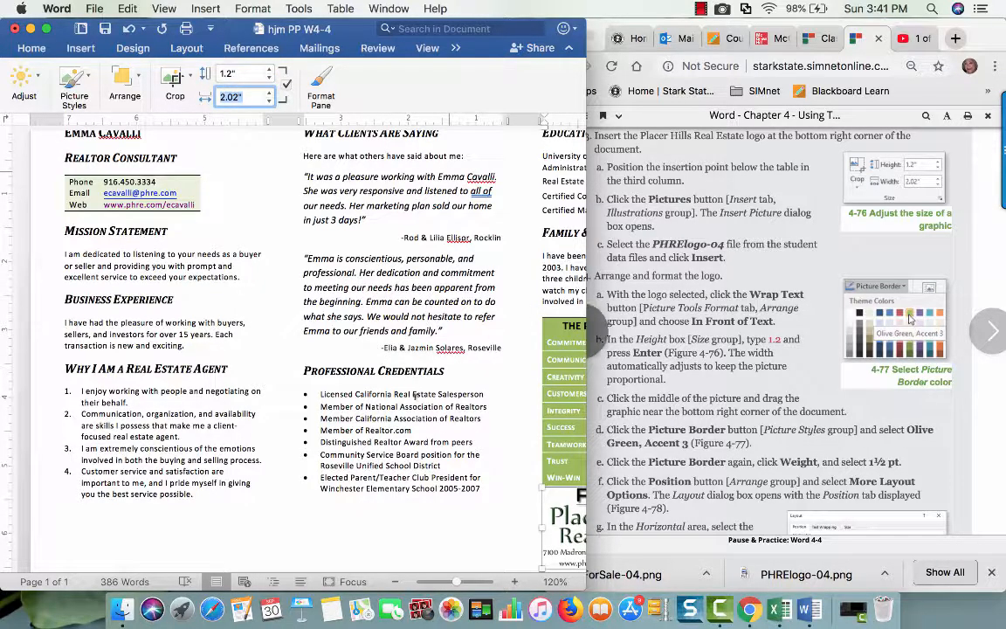
Step: Move the logo near the bottom right corner of the page, below the belief system table and toward its right edge
scroll(414, 394, right, 3)
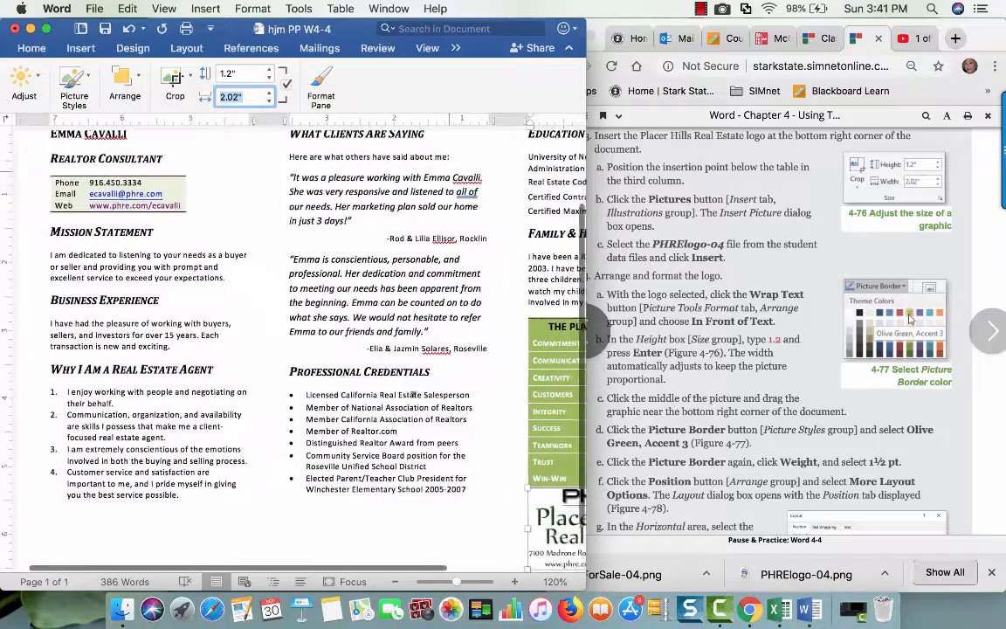
scroll(420, 350, down, 3)
scroll(419, 349, right, 5)
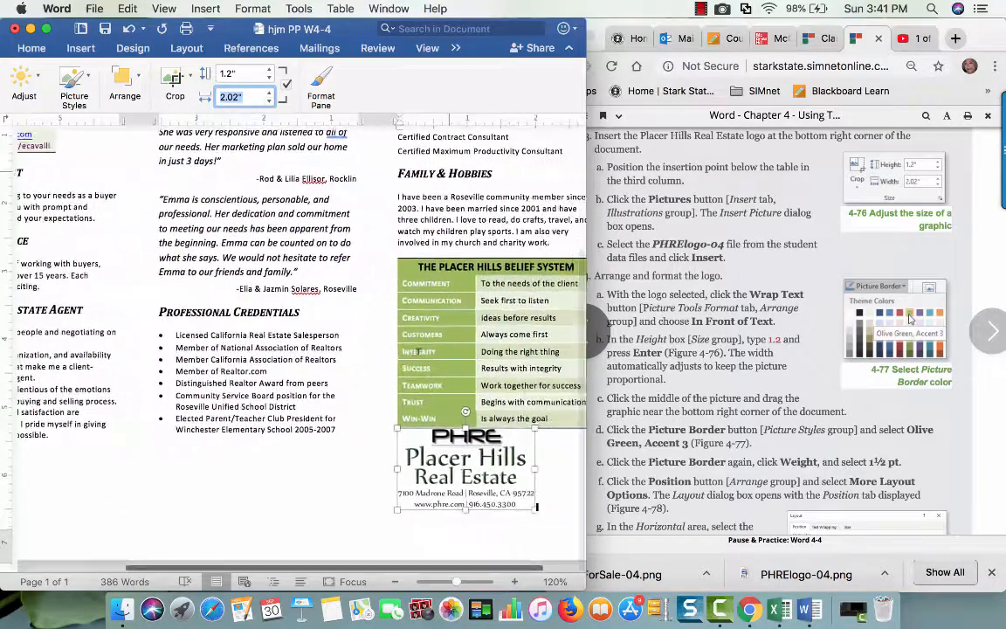
drag(466, 460, 523, 482)
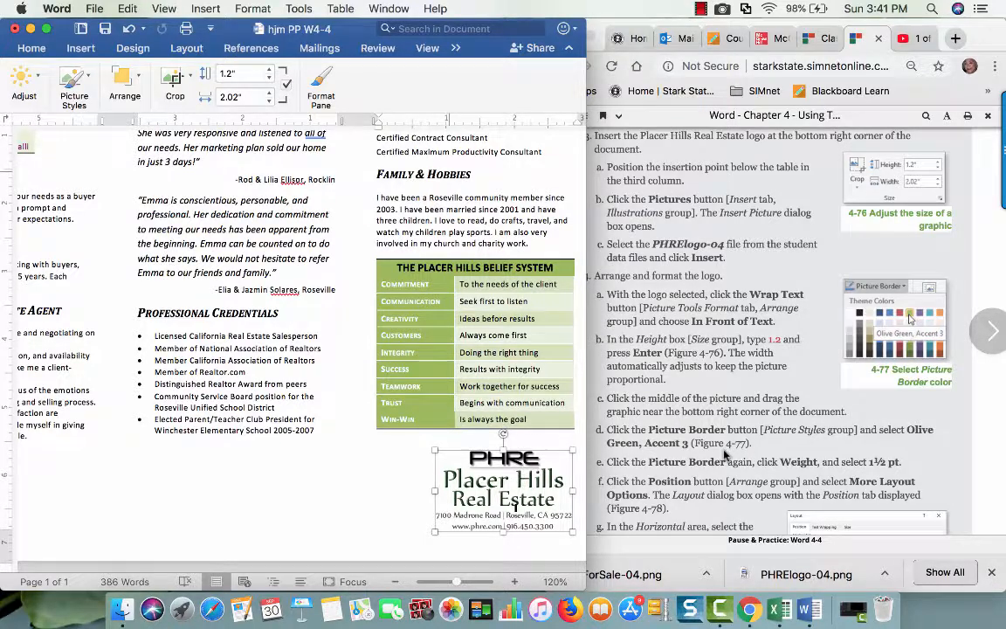
scroll(724, 456, down, 5)
scroll(723, 456, down, 2)
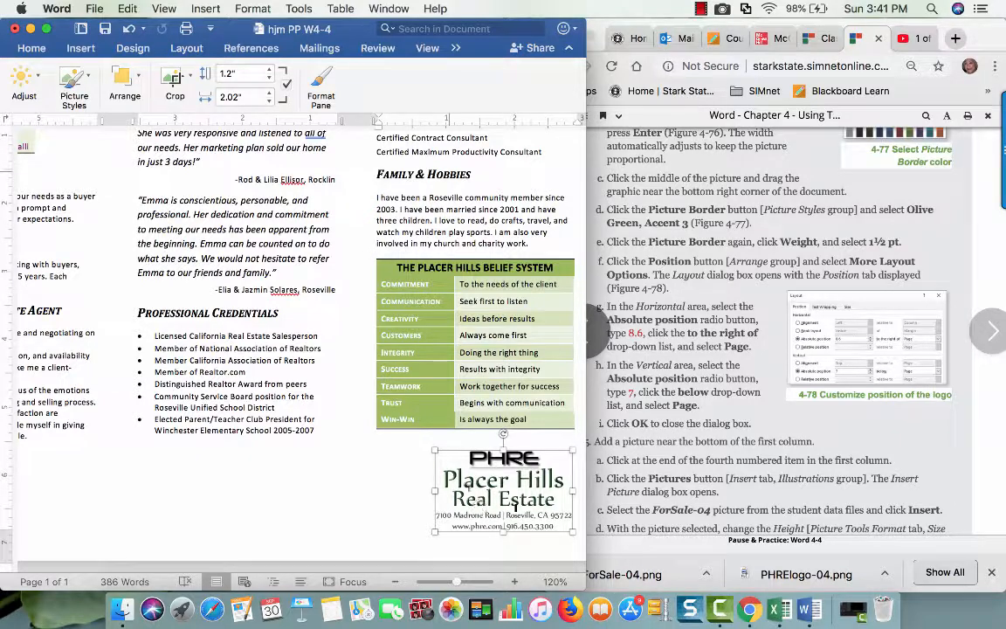
click(87, 83)
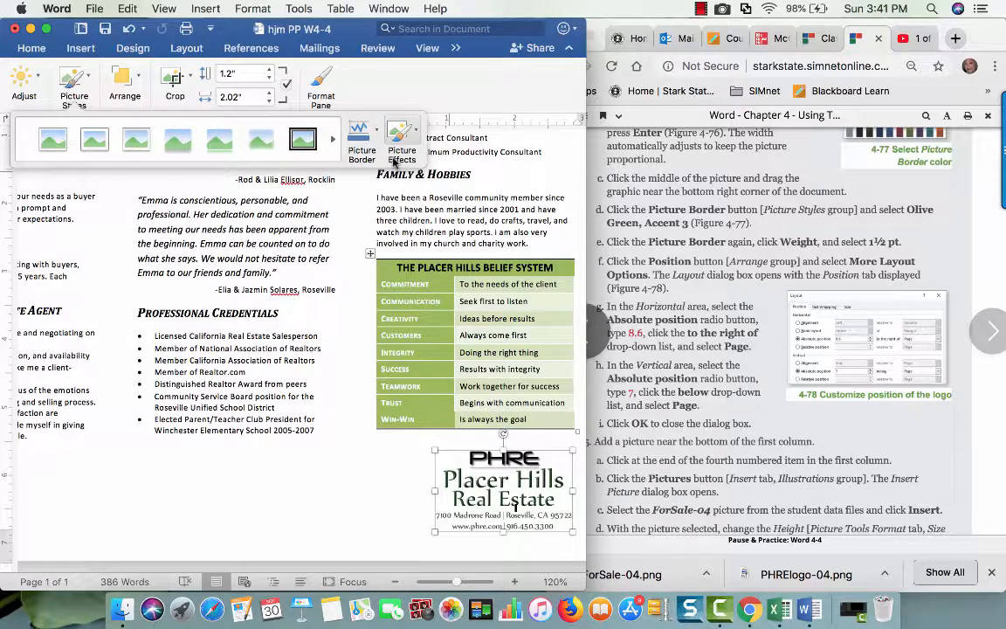
click(48, 30)
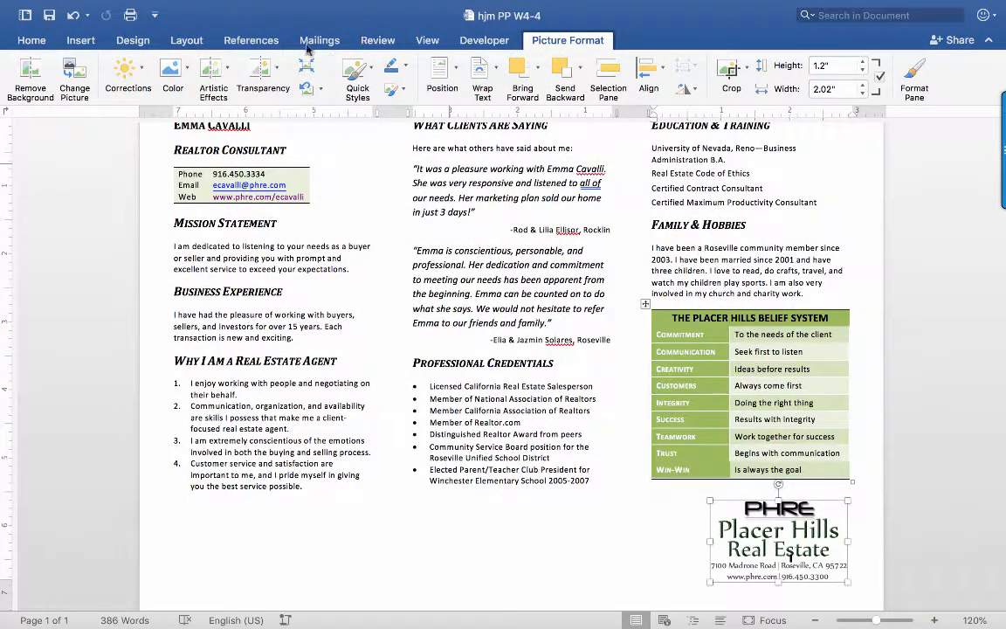
click(370, 70)
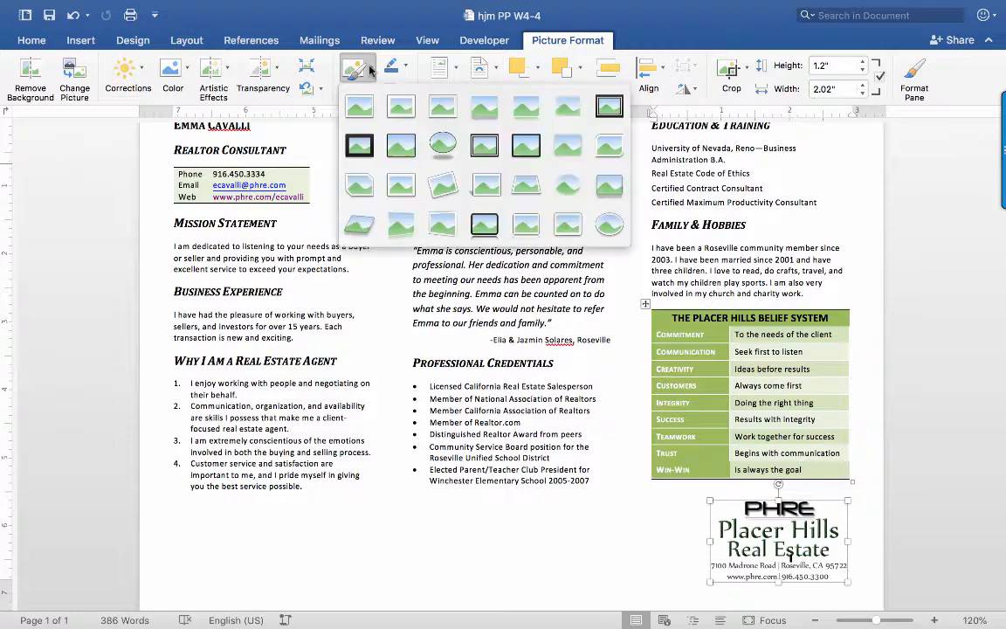
click(371, 70)
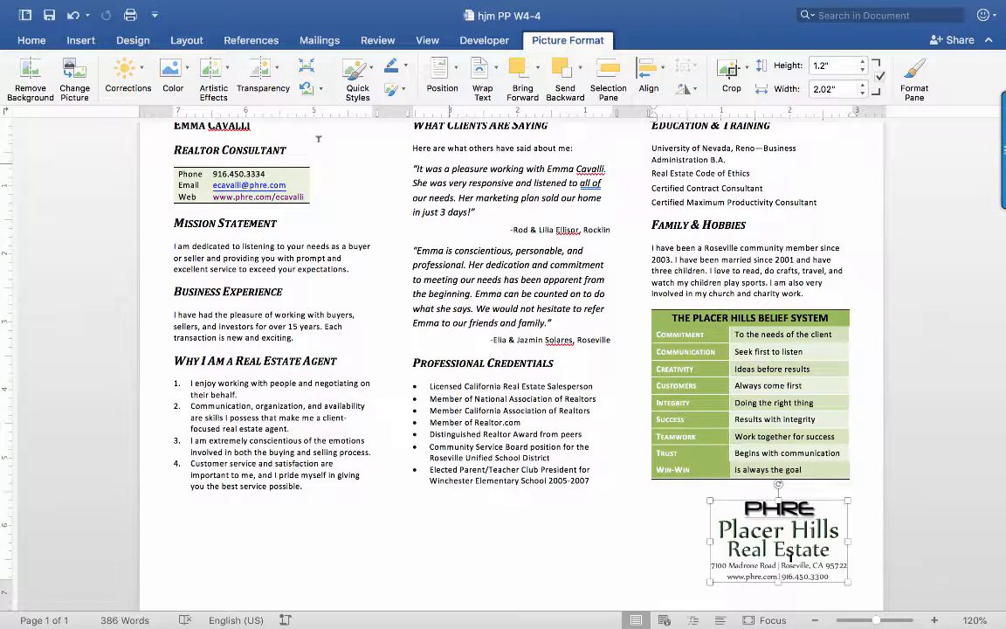
click(371, 70)
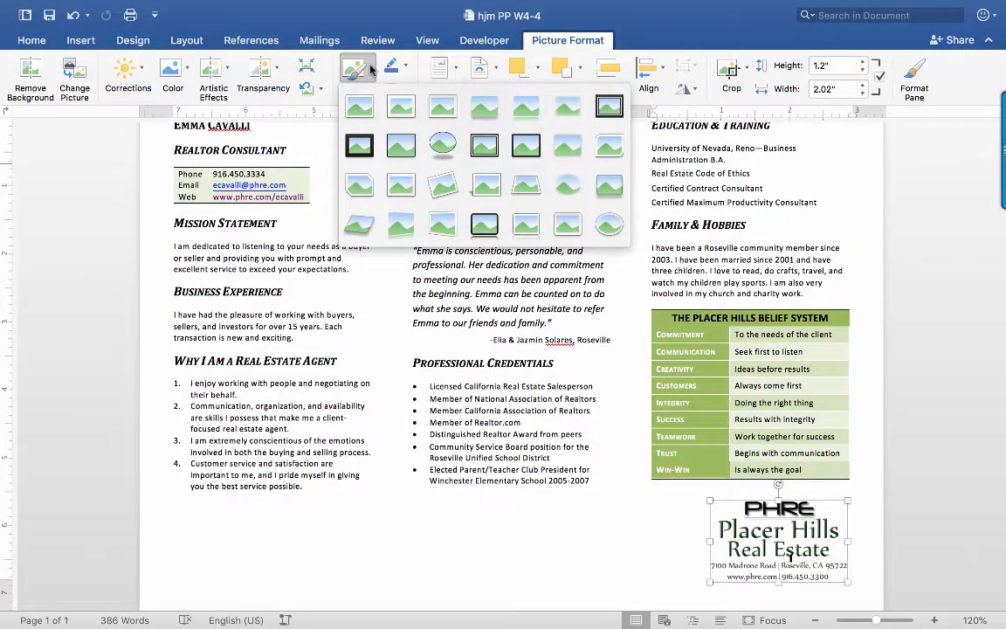
click(371, 69)
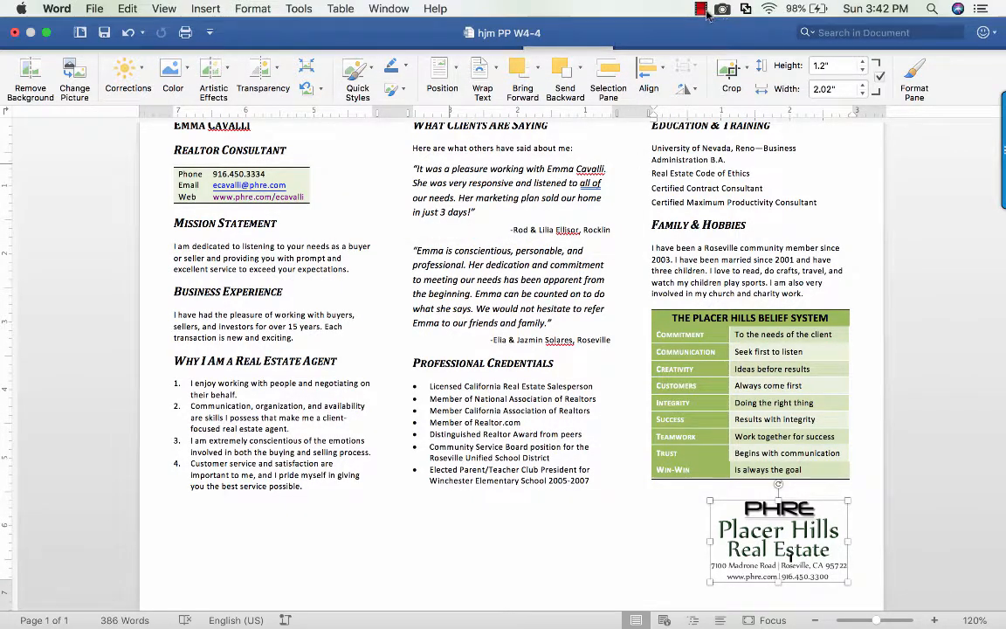
click(705, 11)
click(651, 40)
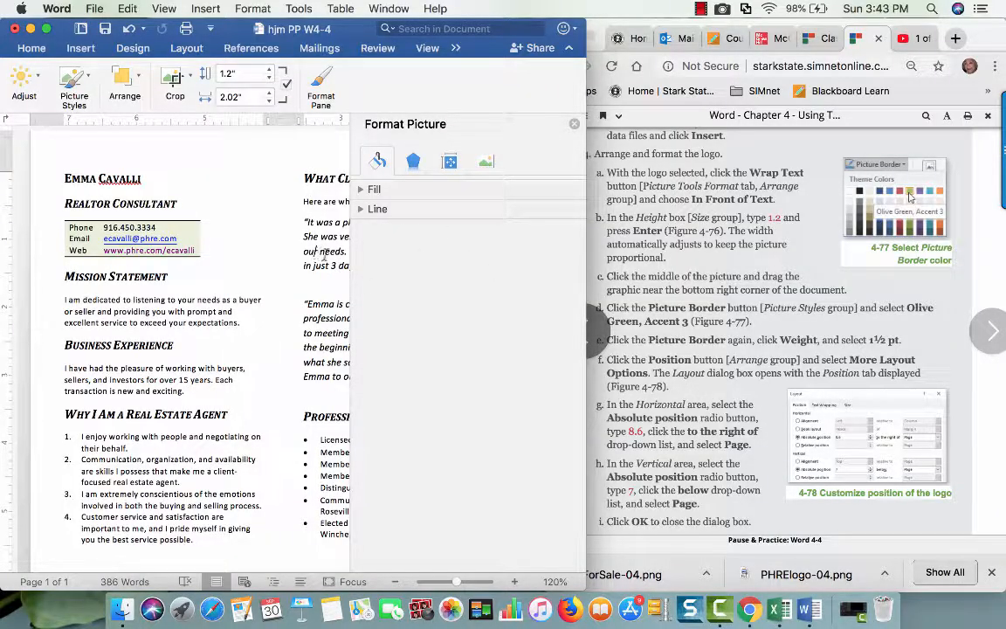
Step: Close the Format Text Effects pane beside the brochure
click(347, 144)
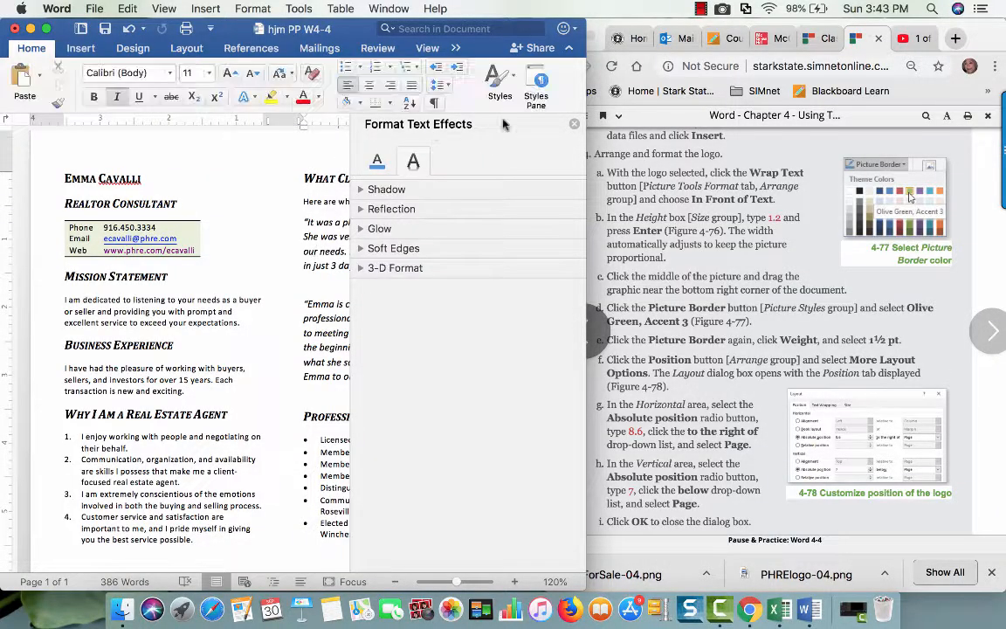
click(575, 124)
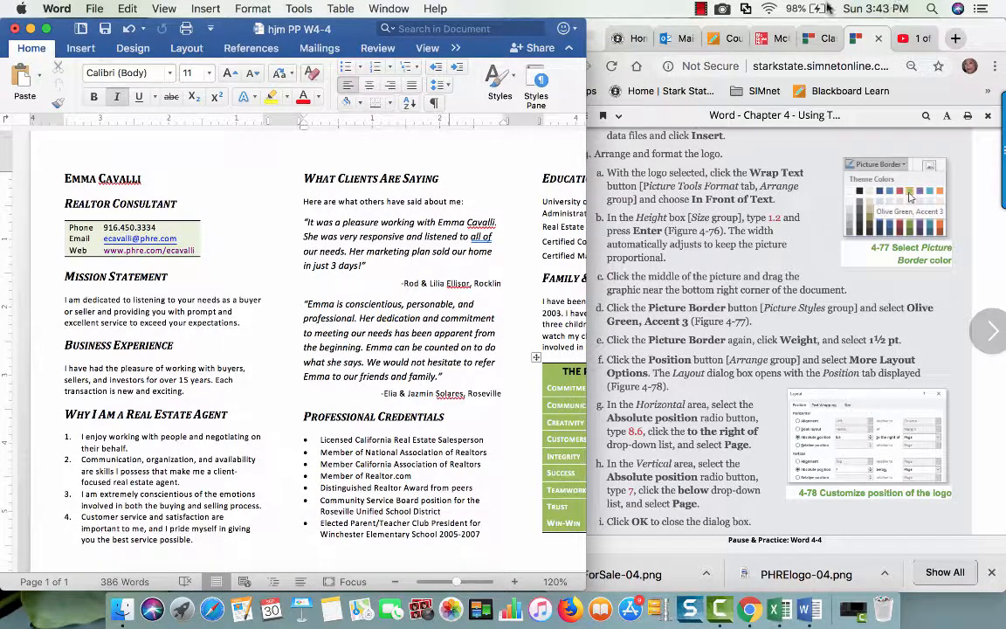
click(700, 11)
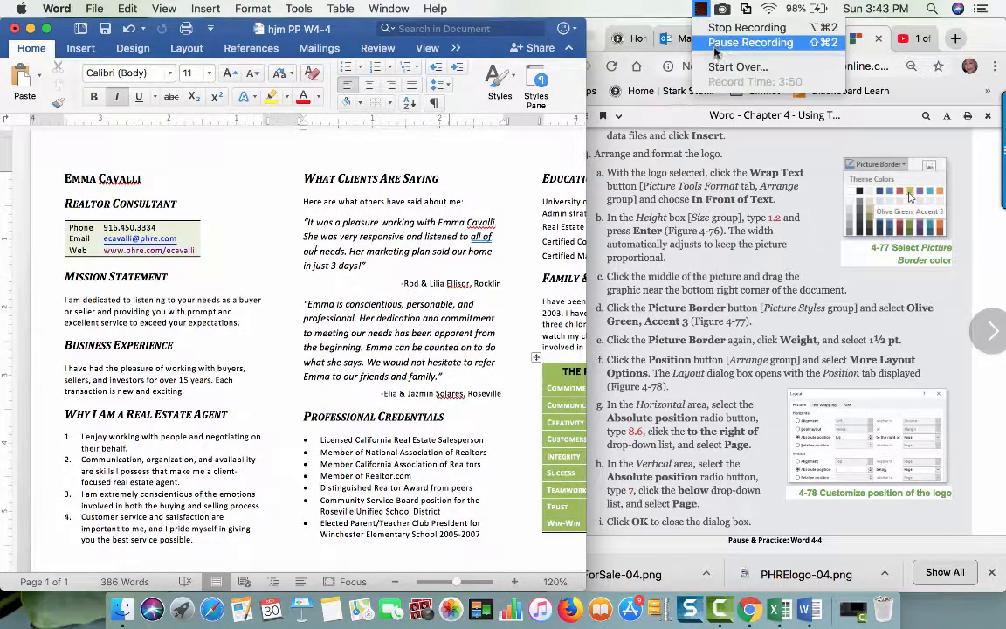
click(715, 43)
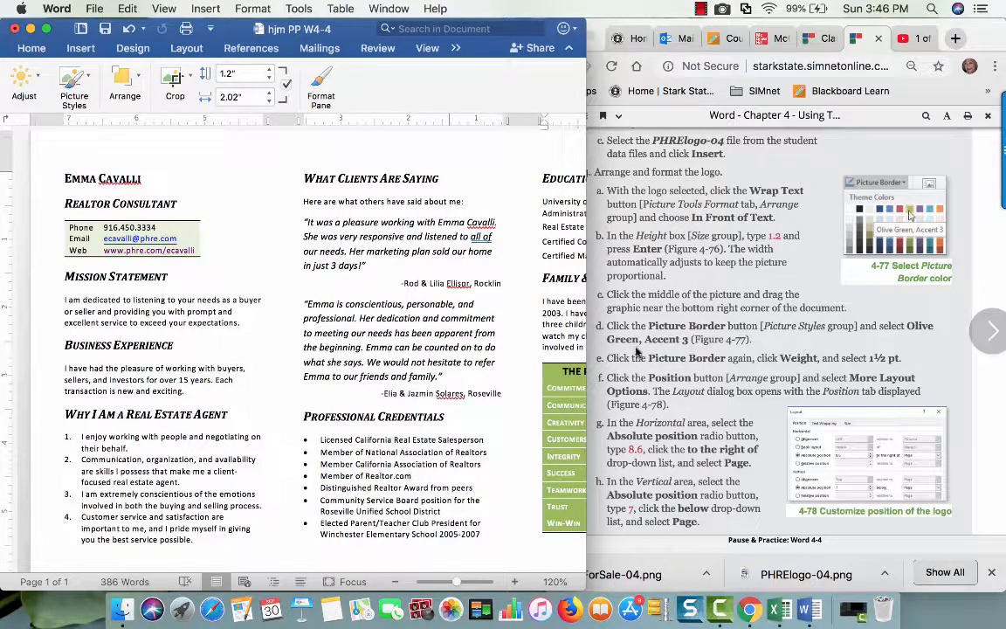
Step: Give the Placer Hills logo a picture border in Olive Green, Accent 3
scroll(338, 389, right, 1)
scroll(338, 389, down, 3)
scroll(338, 389, right, 3)
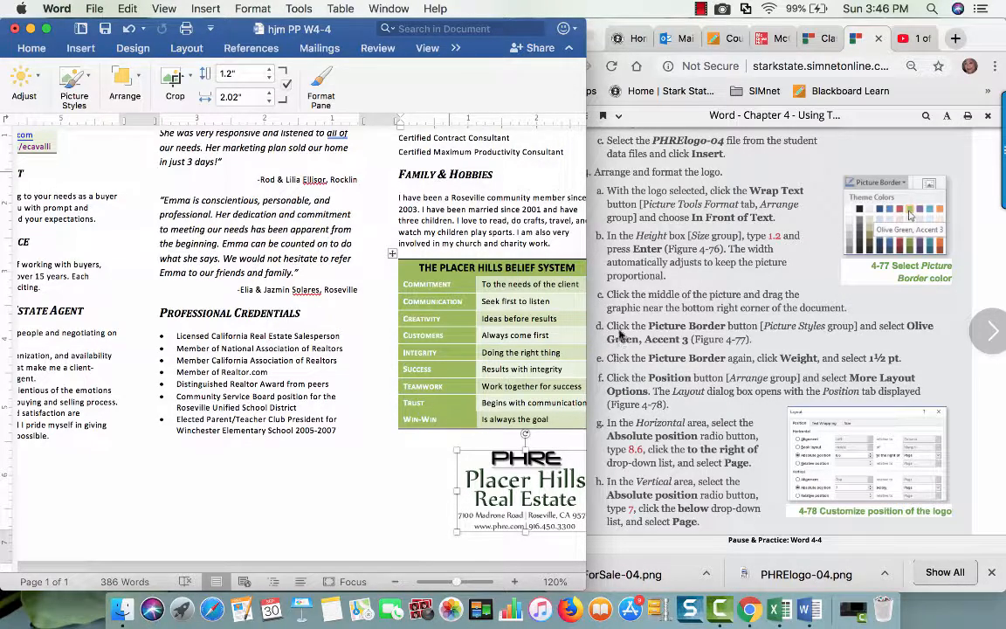
click(671, 268)
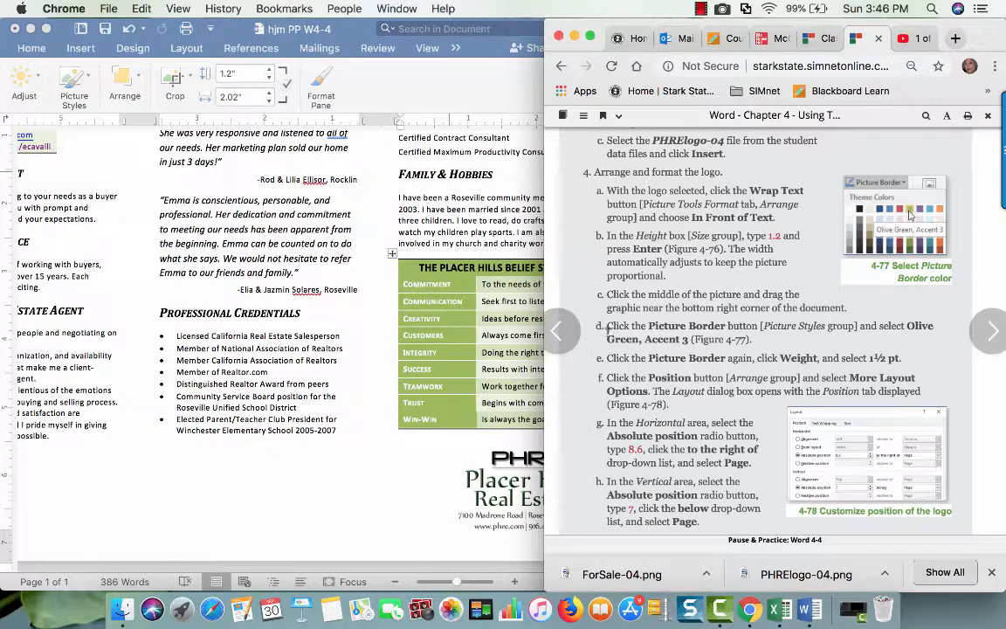
click(480, 497)
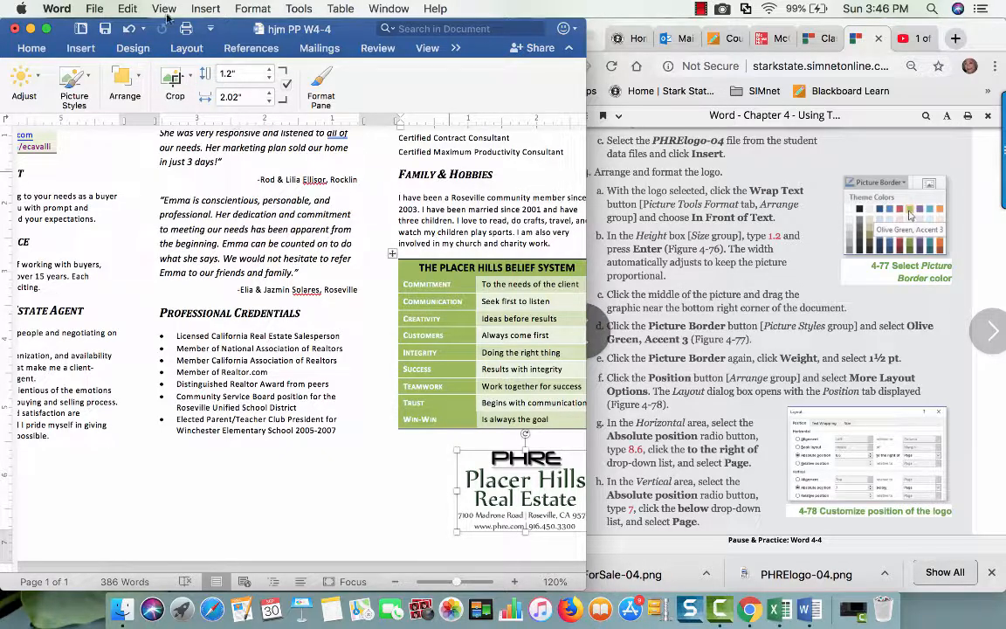
click(48, 32)
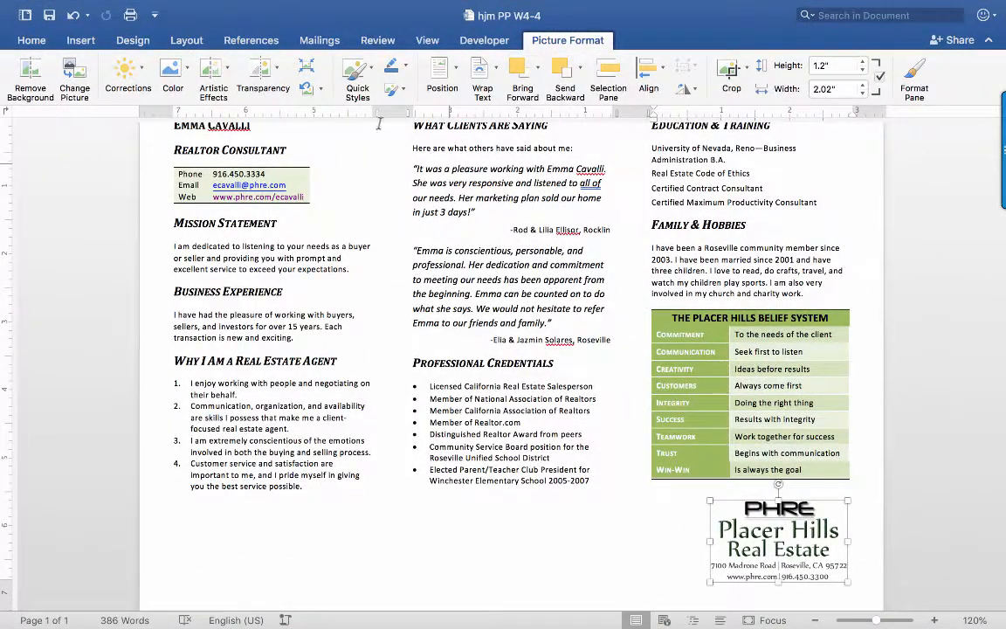
click(406, 70)
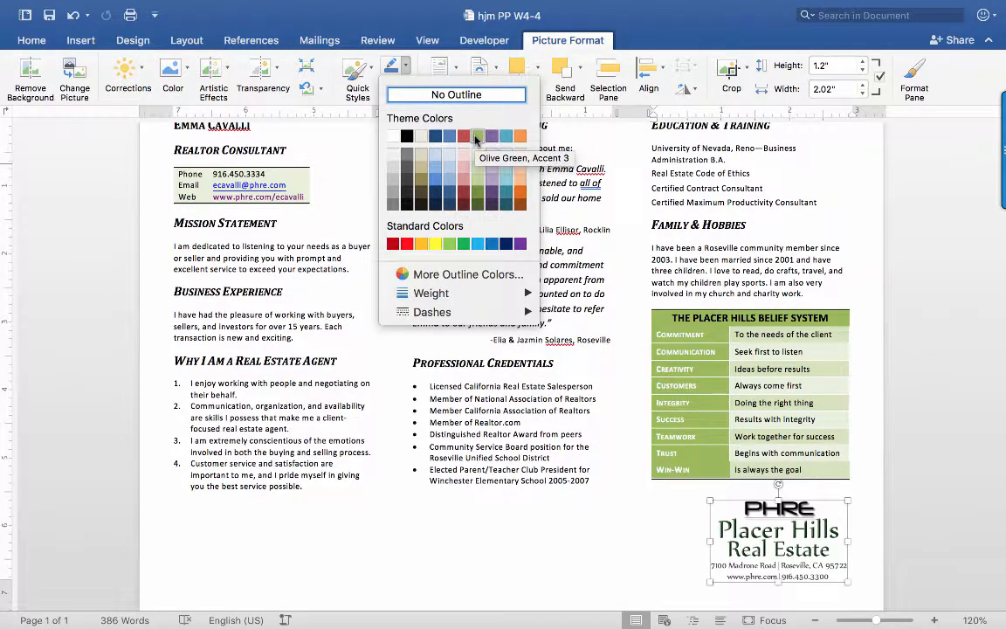
click(476, 141)
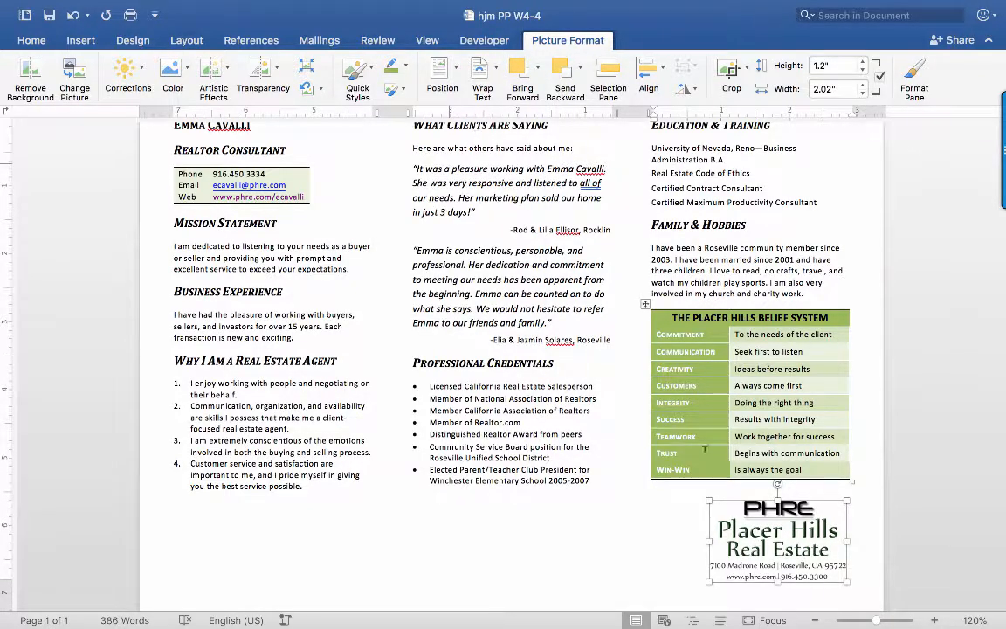
Step: Set the weight of the logo's border to 1½ pt
mouse_move(44, 5)
click(46, 32)
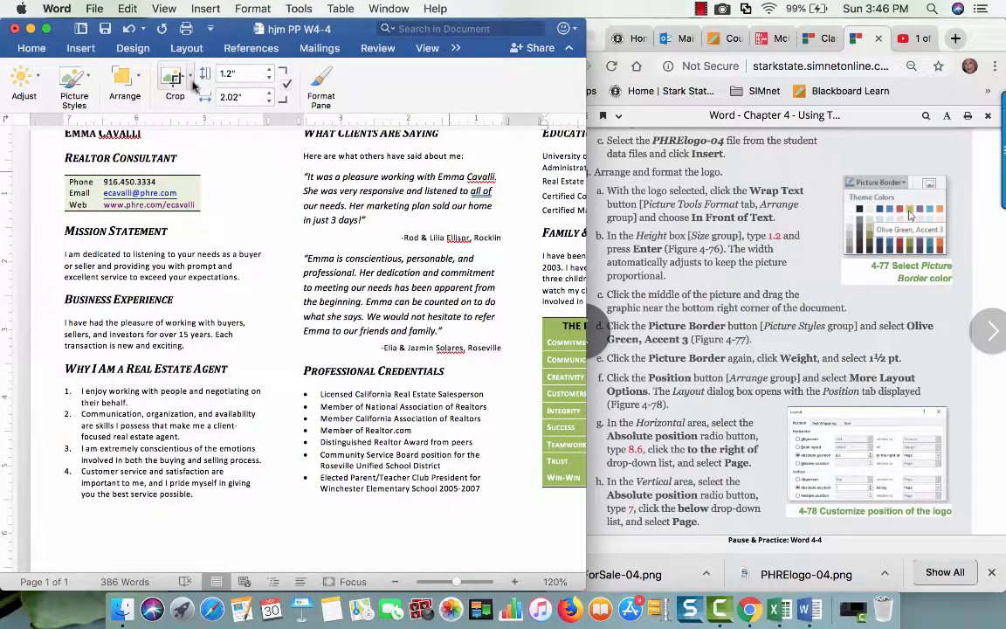
click(75, 83)
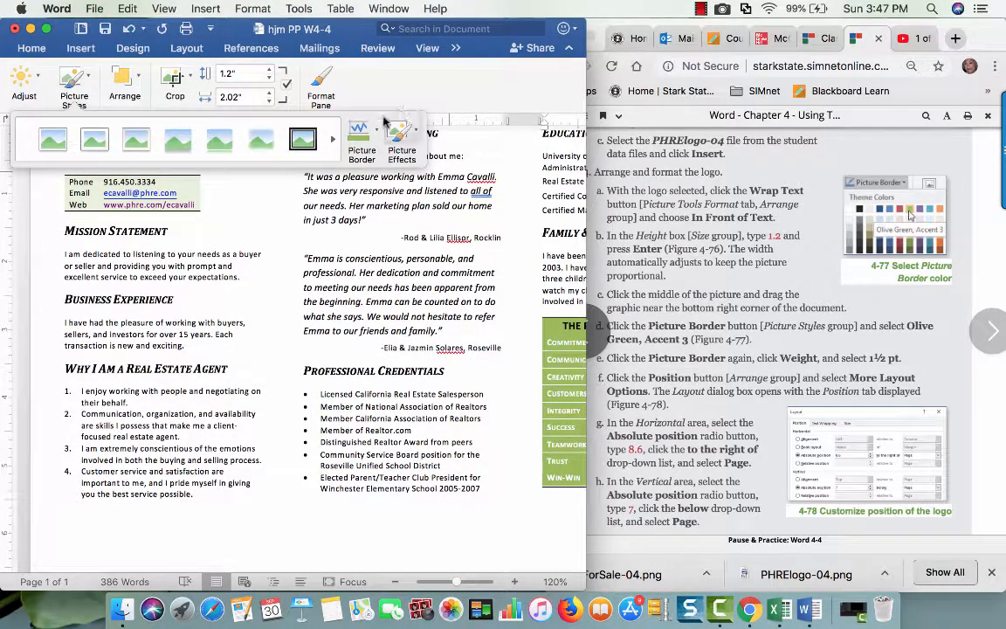
click(379, 131)
mouse_move(414, 367)
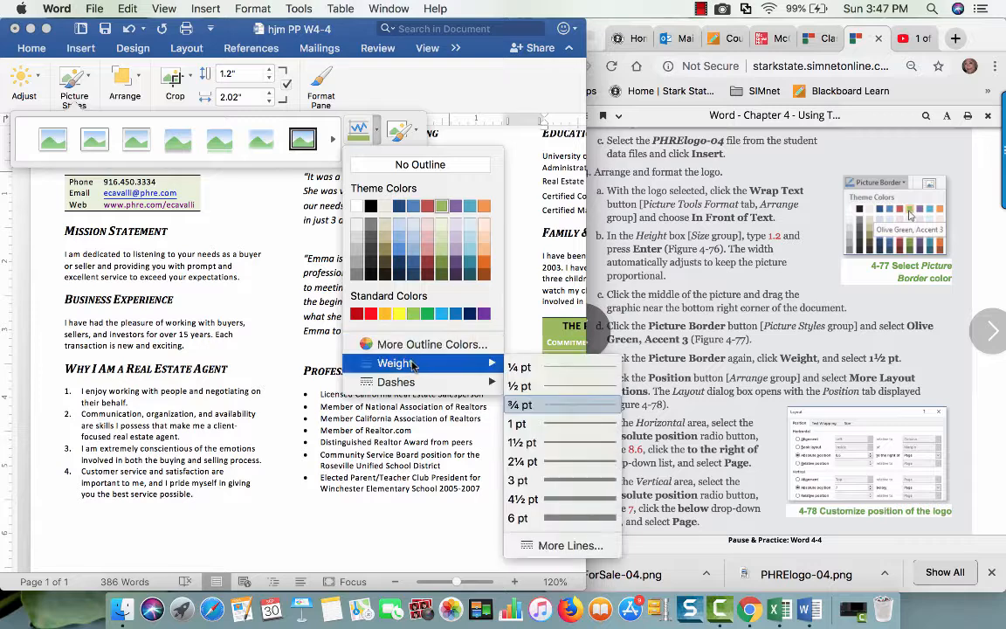
click(550, 447)
scroll(497, 499, down, 3)
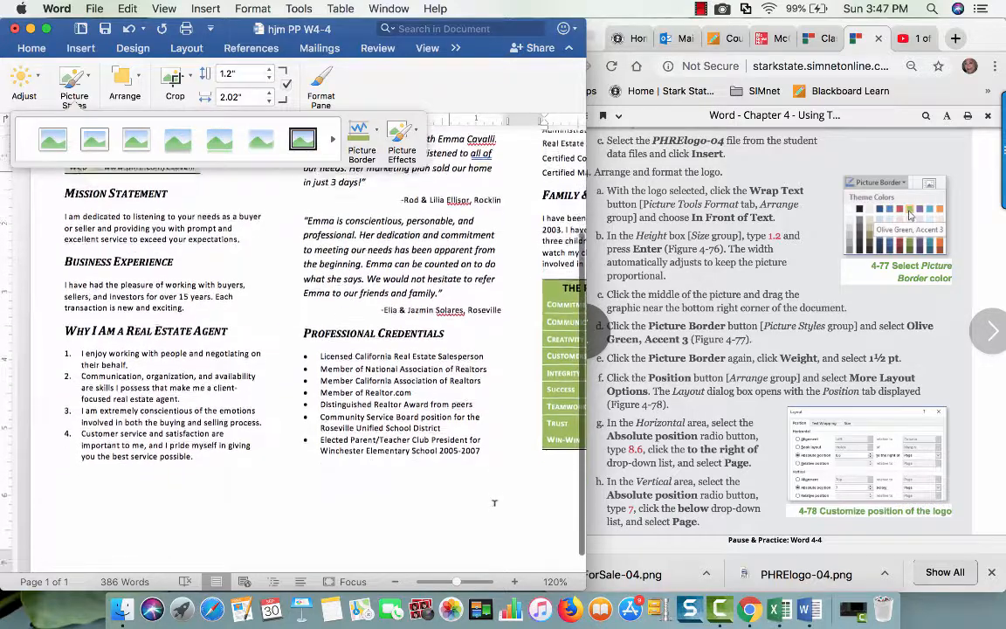
scroll(496, 501, right, 3)
scroll(494, 502, right, 2)
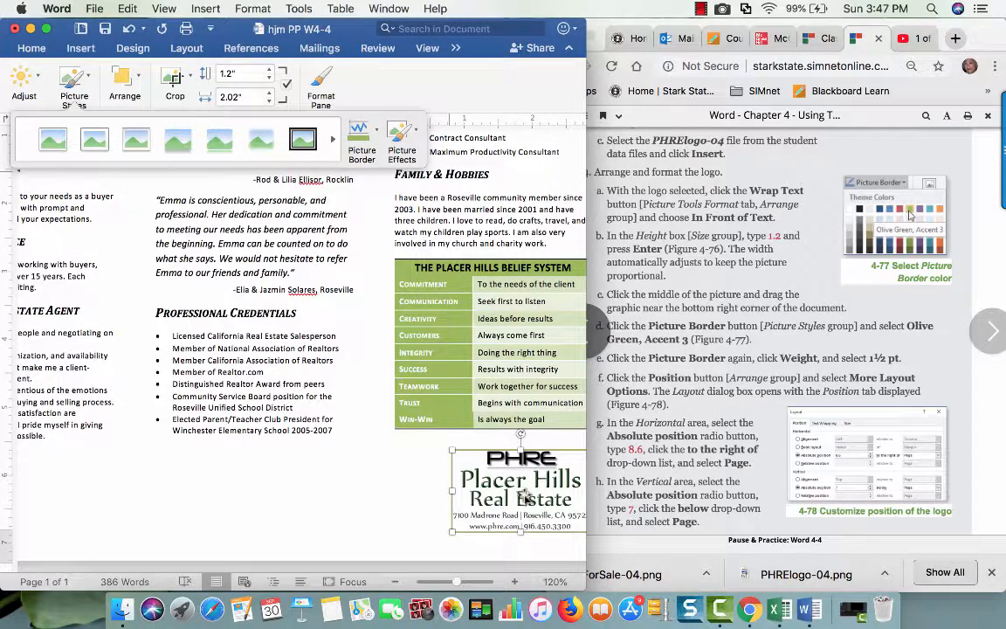
Step: Open the logo's advanced layout position settings and place the dialog clear of the positioning instructions
click(135, 79)
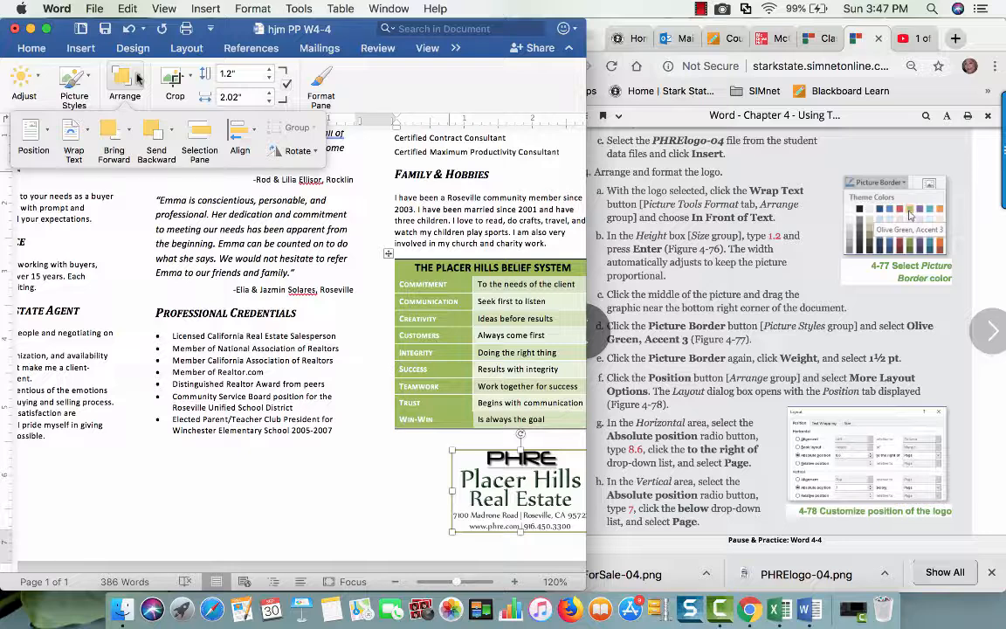
click(48, 131)
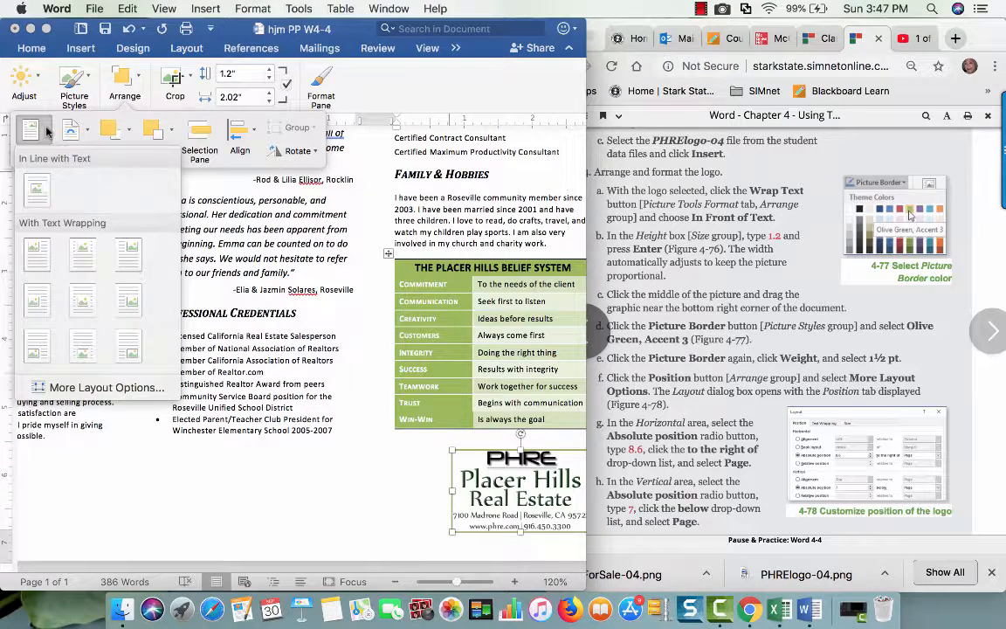
click(96, 391)
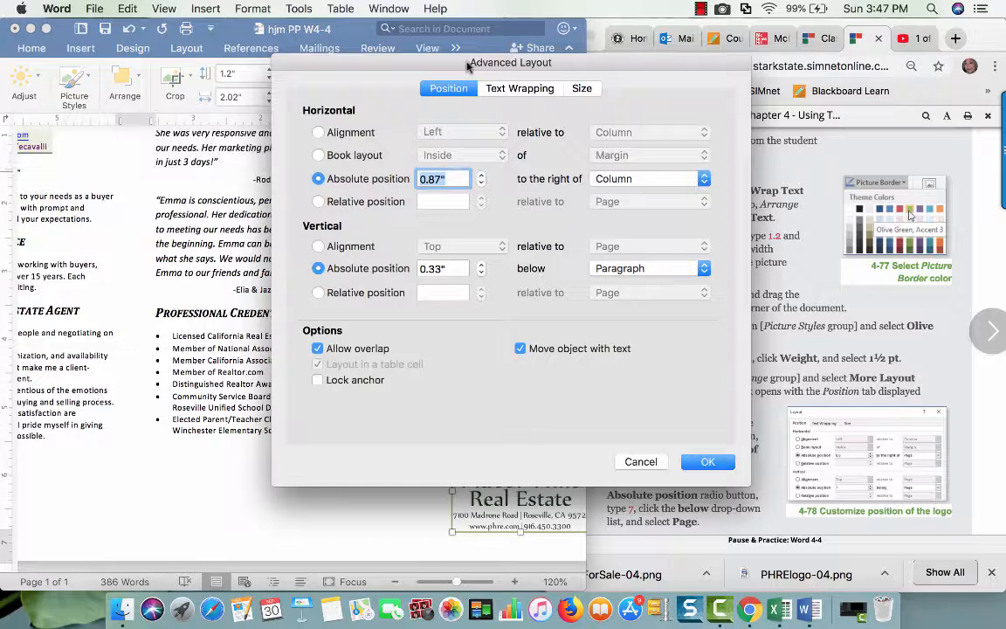
drag(467, 65, 179, 46)
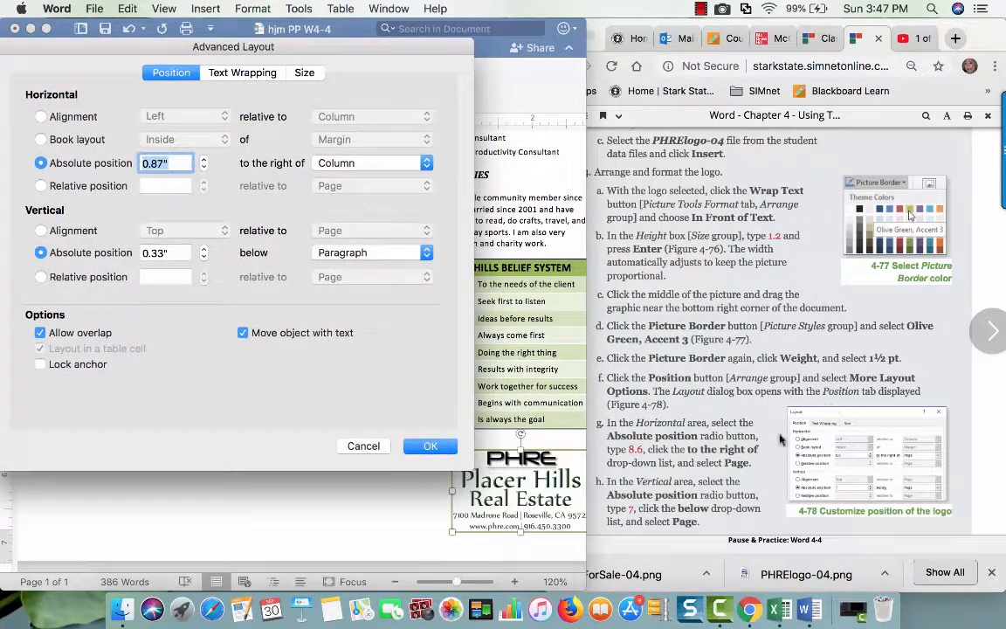
scroll(757, 381, down, 1)
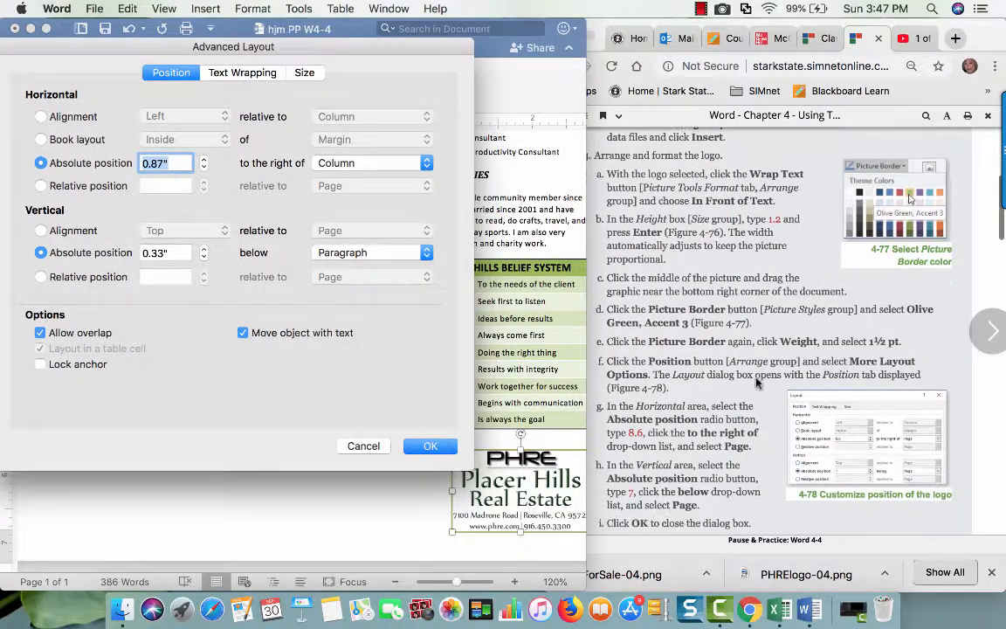
scroll(757, 381, down, 5)
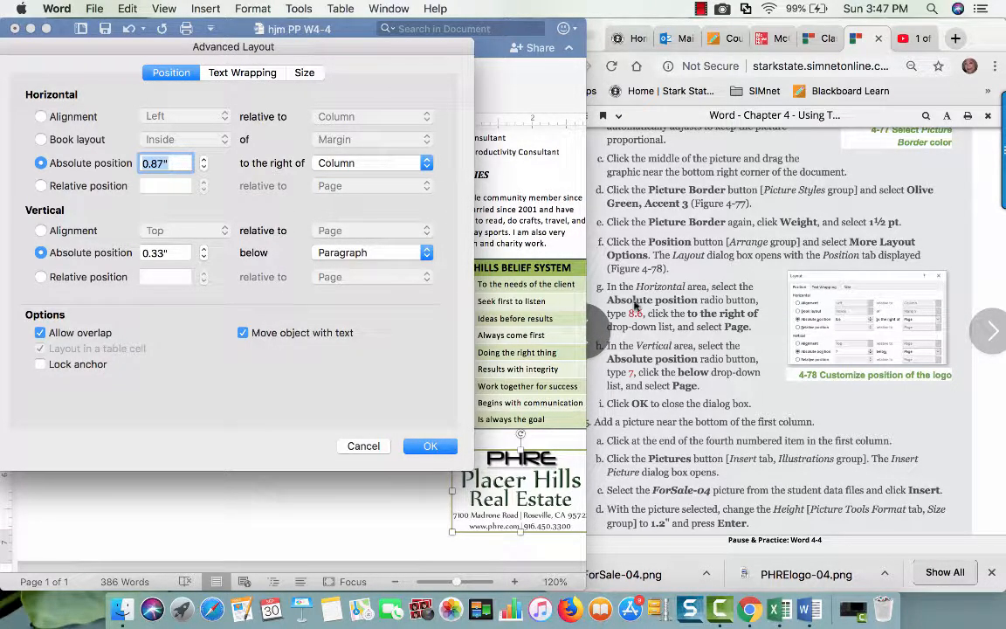
scroll(689, 336, down, 3)
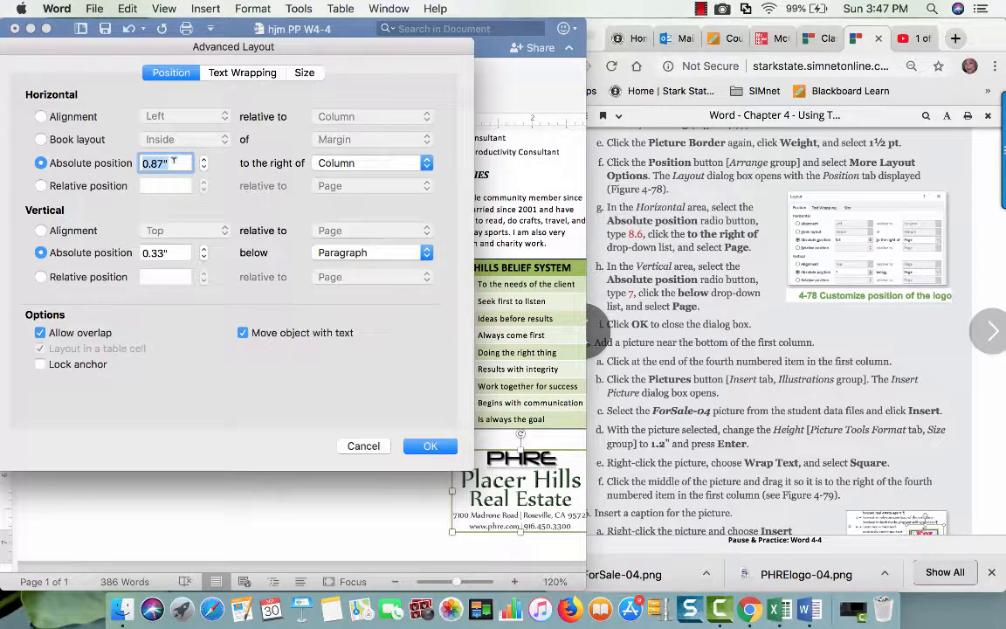
Step: Set the logo's horizontal absolute position to 8.6" to the right of Page
click(174, 161)
click(428, 163)
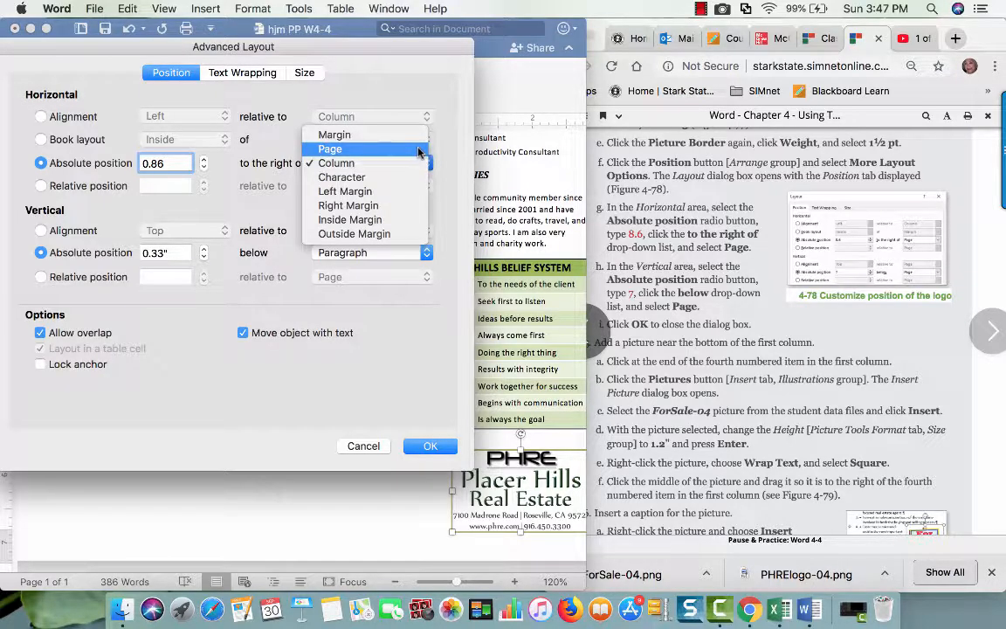
click(418, 150)
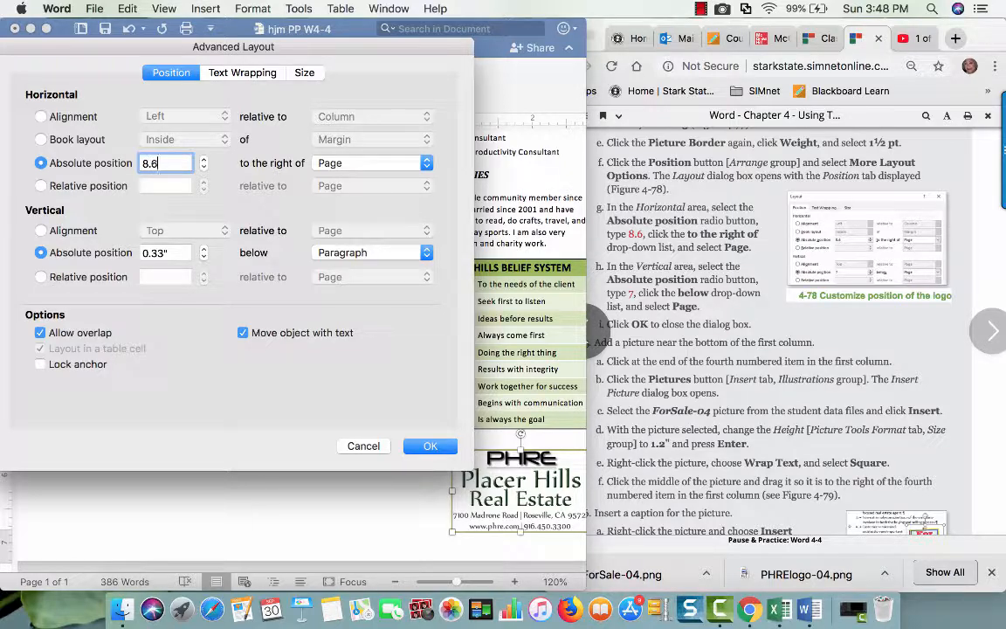
click(349, 164)
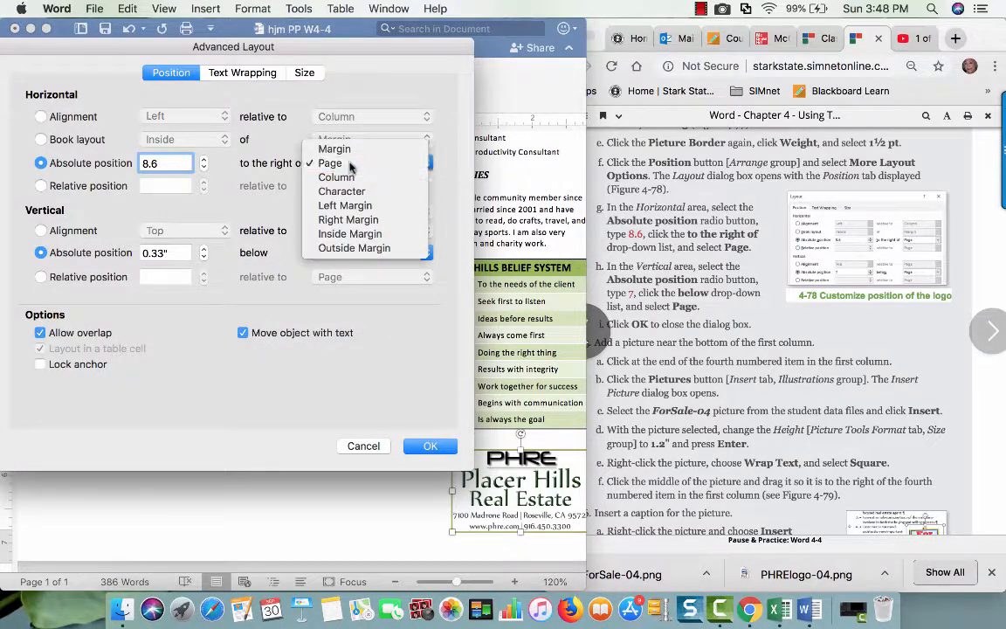
click(351, 164)
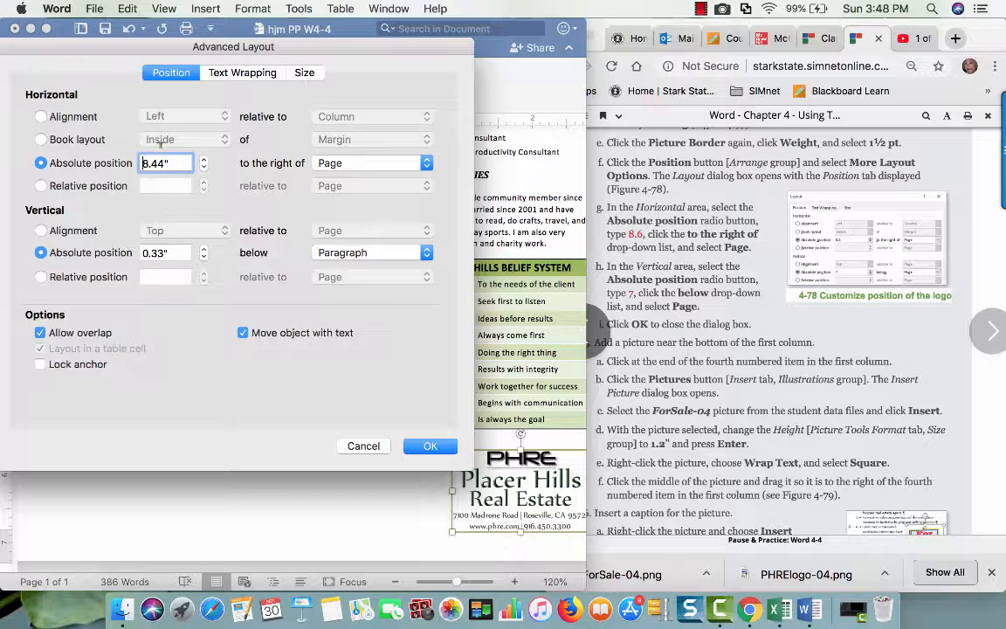
drag(166, 163, 150, 161)
click(40, 334)
click(40, 333)
text(6)
Step: Set the logo's vertical absolute position to 7" below Page and apply the layout settings
click(179, 253)
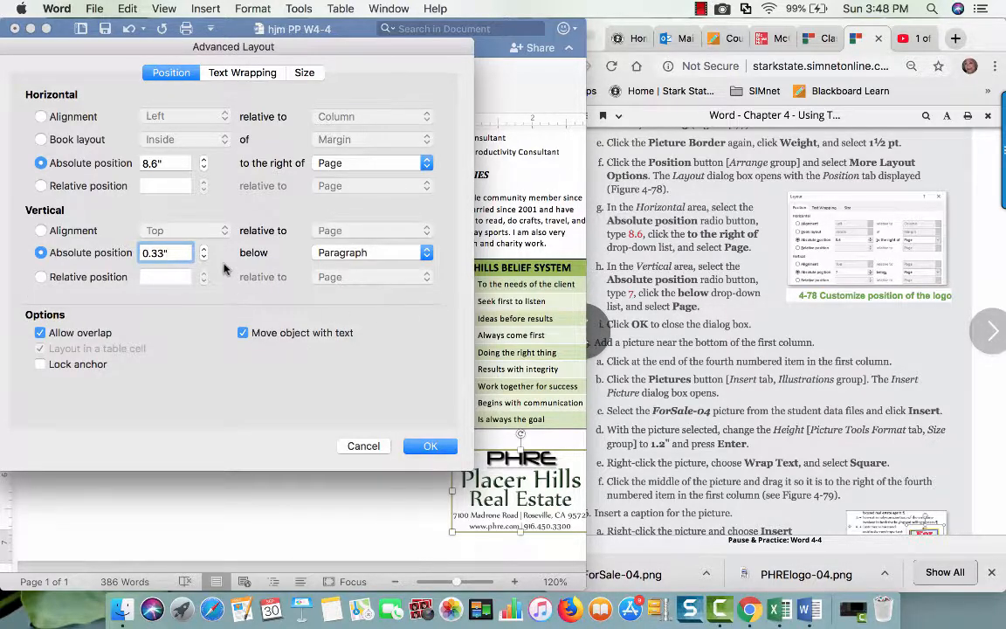
drag(182, 249, 93, 249)
text(7)
click(348, 253)
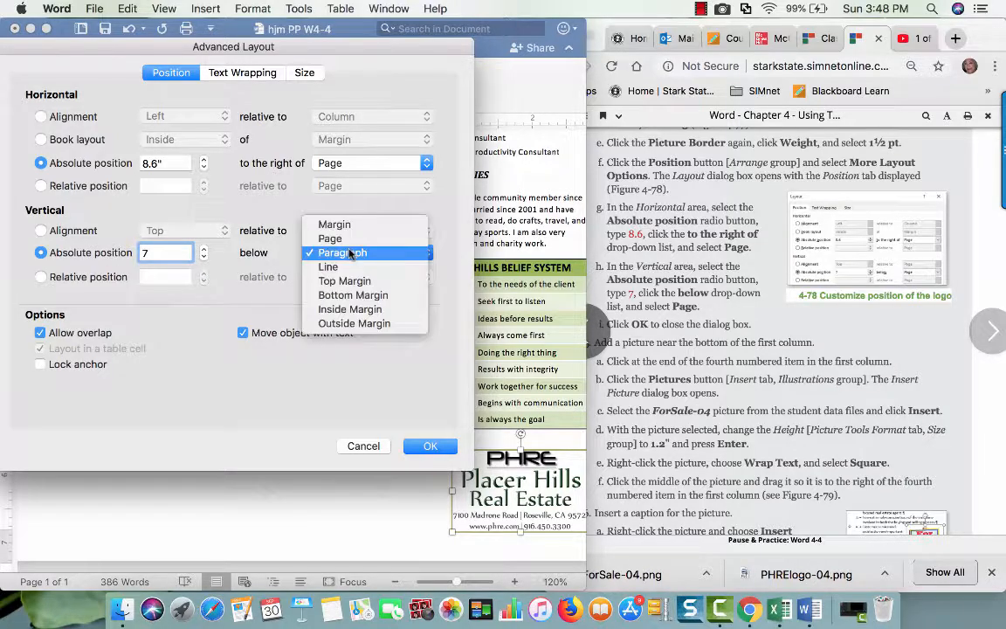
click(349, 238)
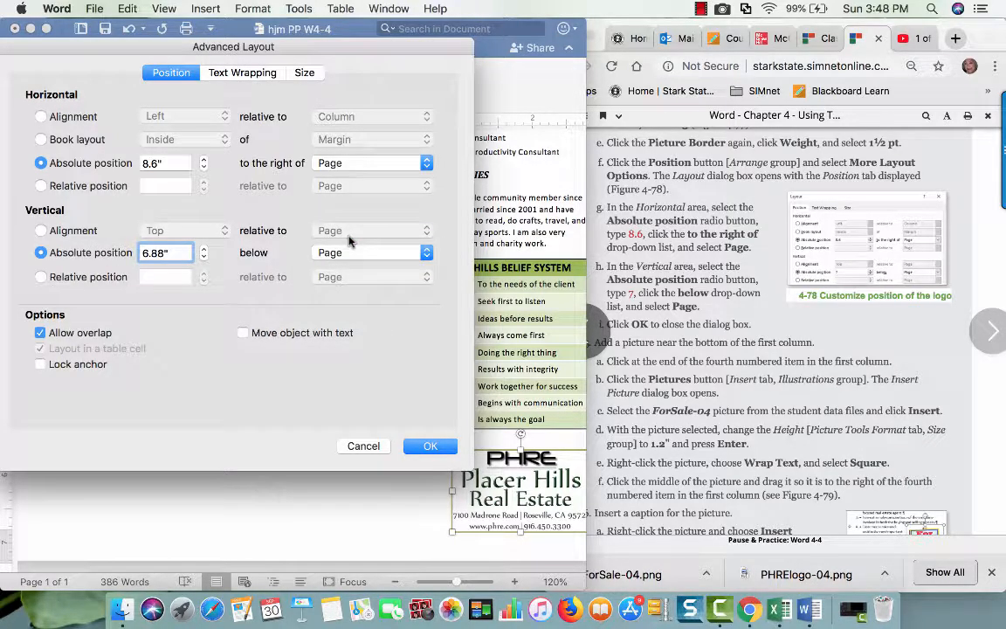
drag(171, 247, 118, 247)
text(7)
click(429, 447)
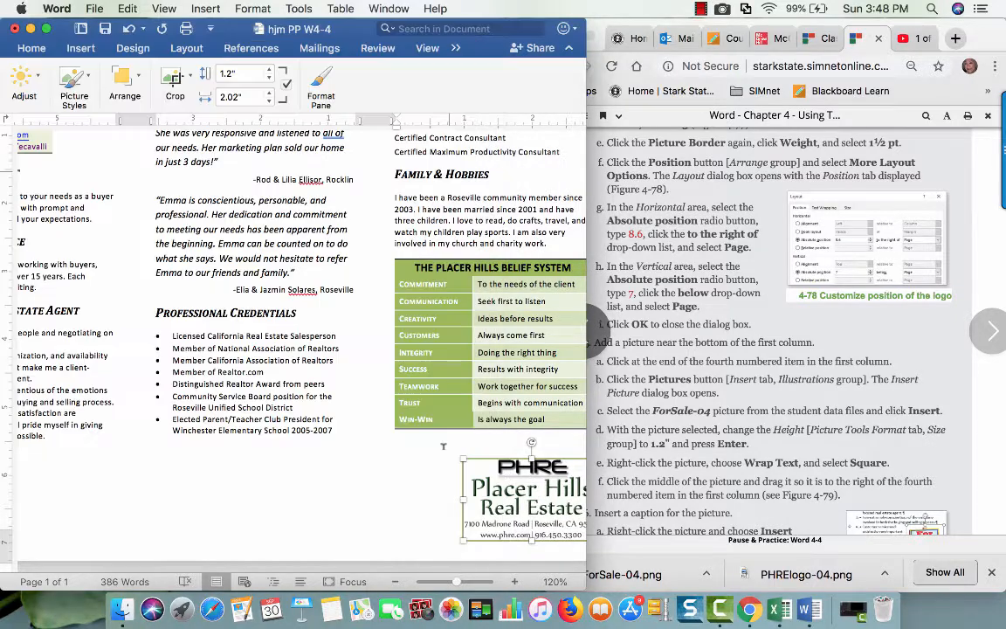
click(48, 29)
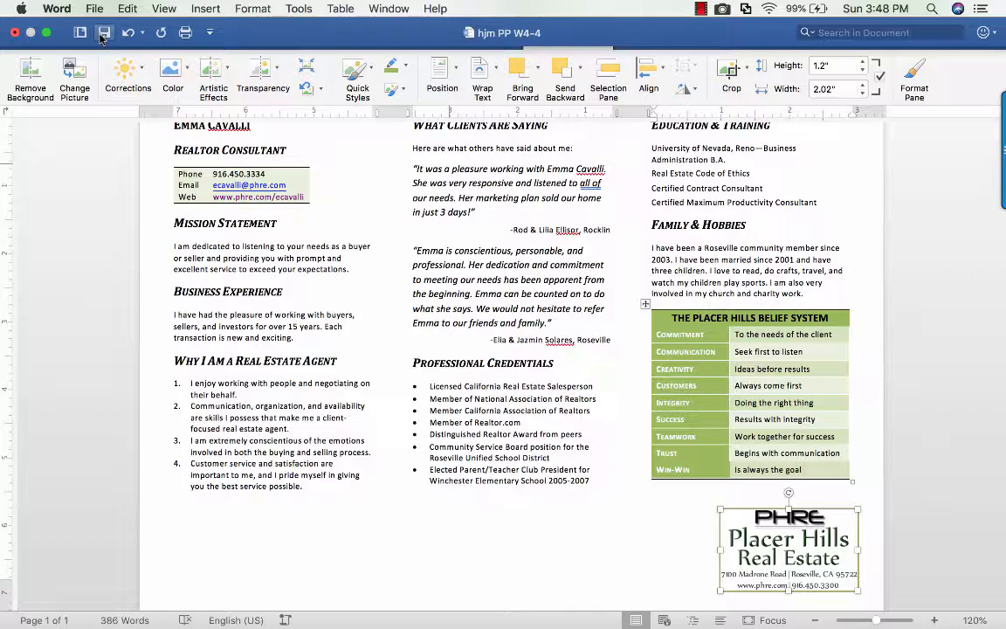
click(47, 33)
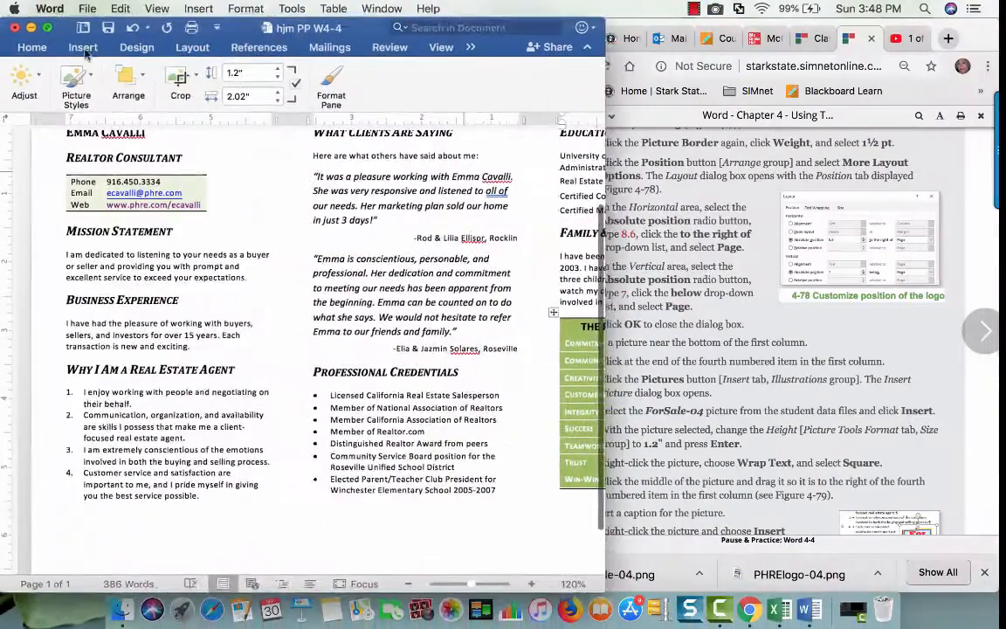
Step: Insert the ForSale-04.png picture from the Downloads folder into the brochure
scroll(629, 391, down, 5)
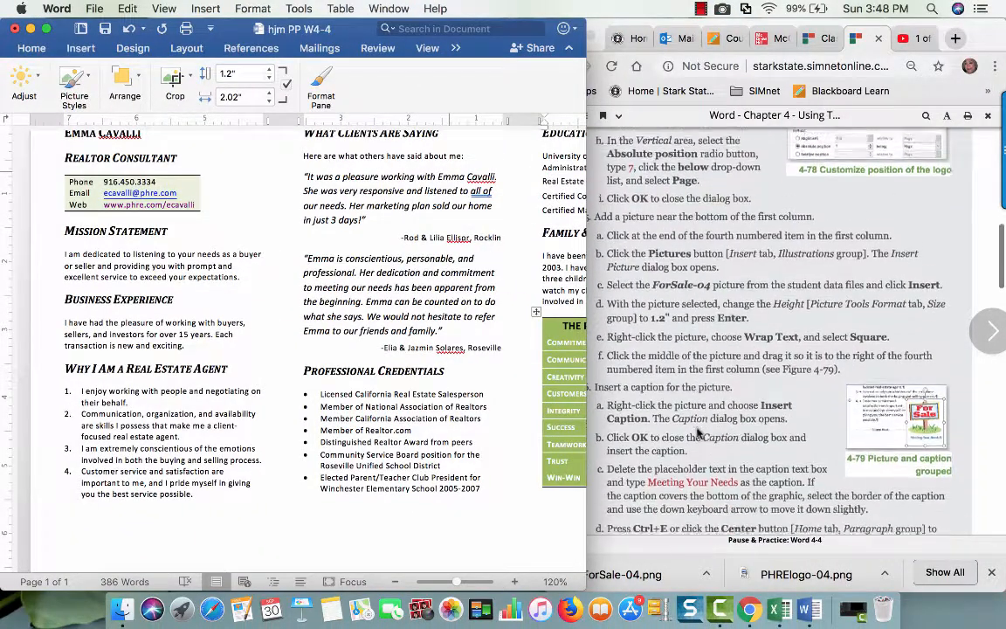
scroll(697, 432, down, 3)
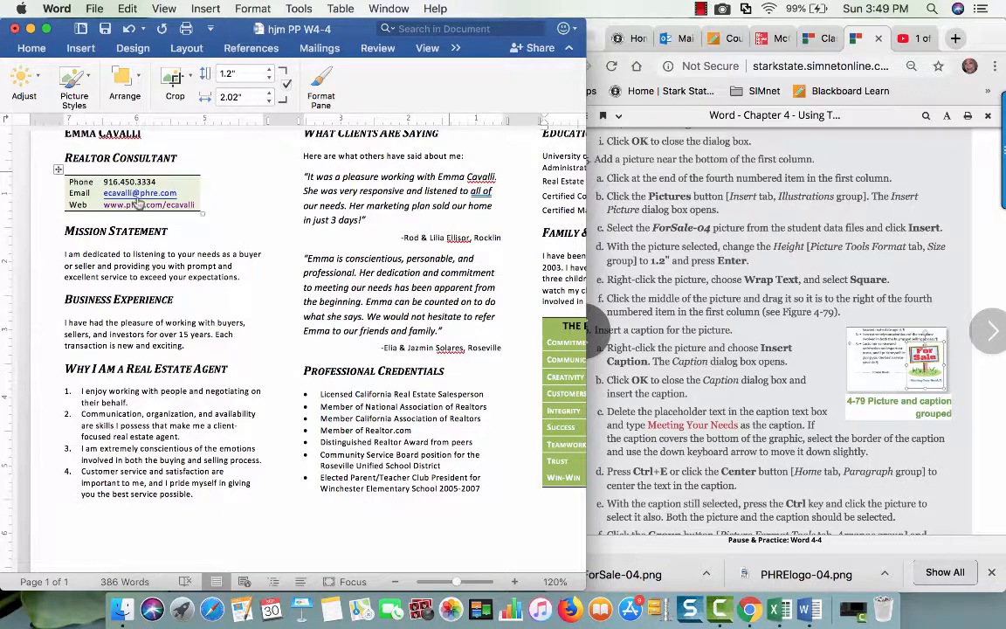
click(88, 49)
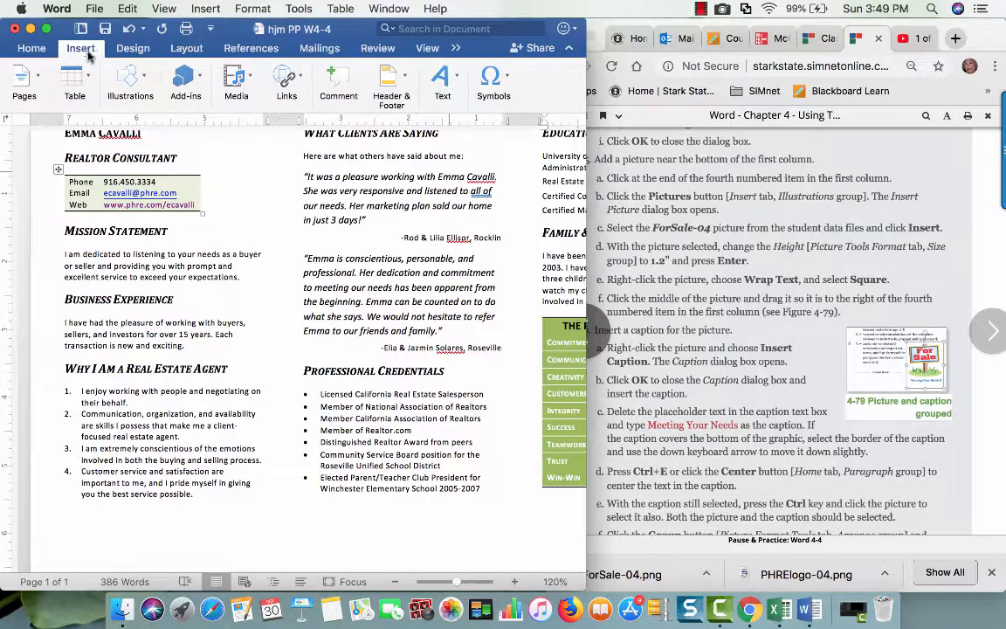
click(144, 81)
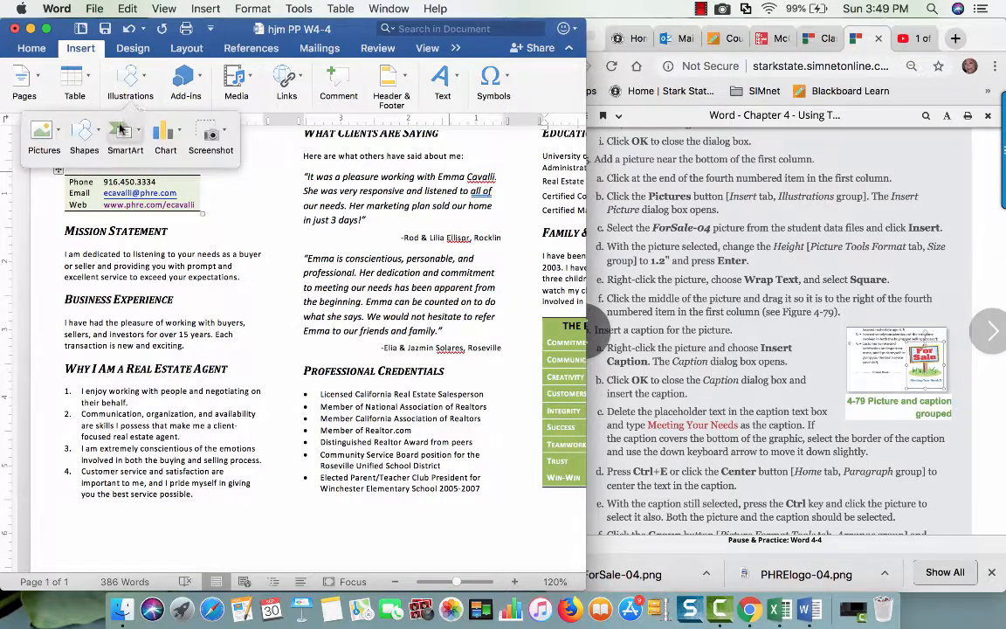
click(58, 134)
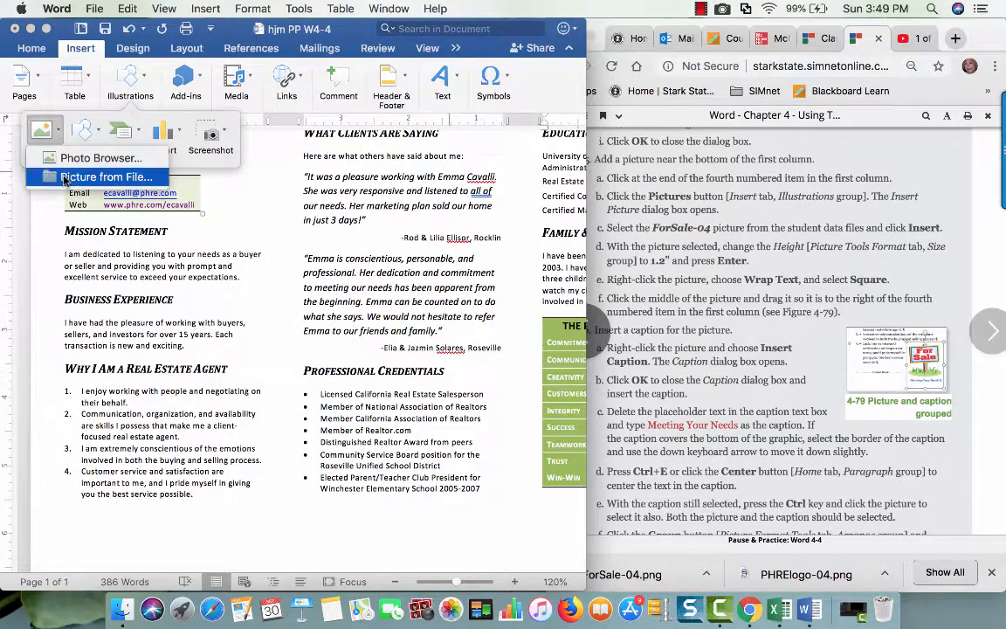
click(65, 171)
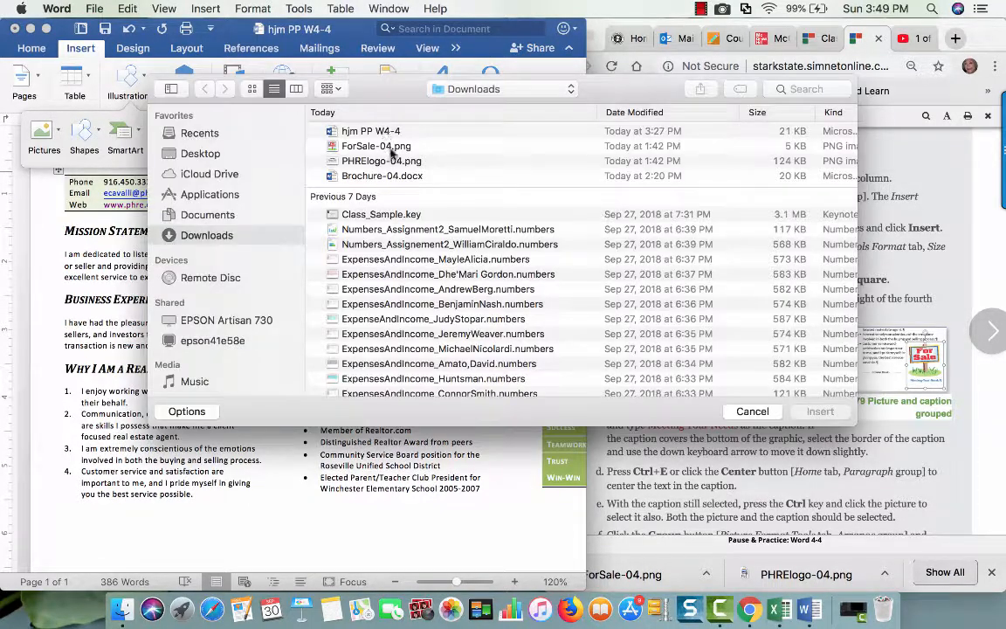
click(354, 144)
click(807, 414)
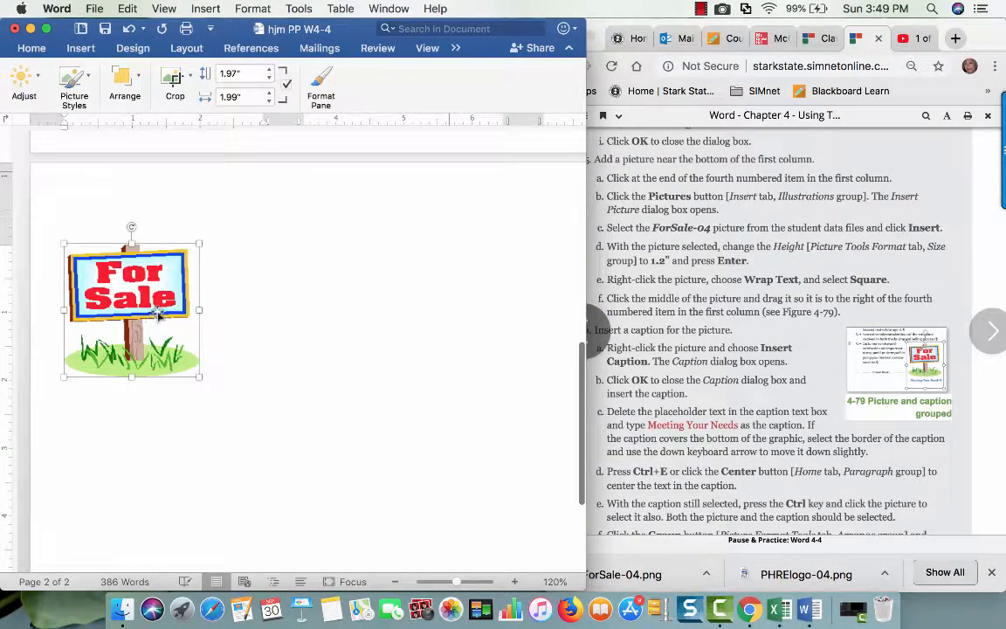
Step: Set the height of the For Sale picture to 1.2"
scroll(168, 299, up, 5)
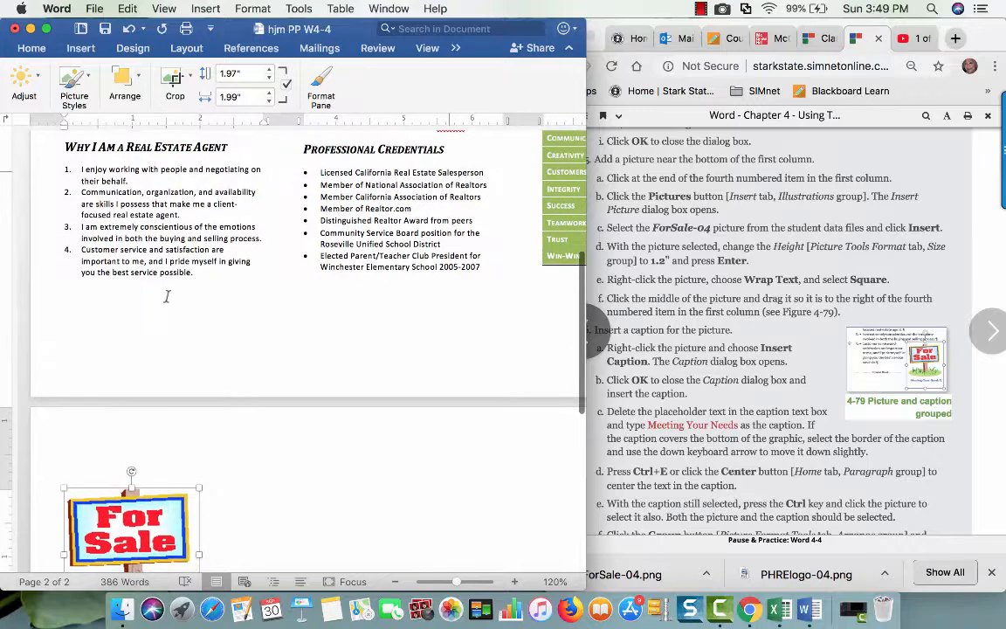
scroll(293, 468, down, 3)
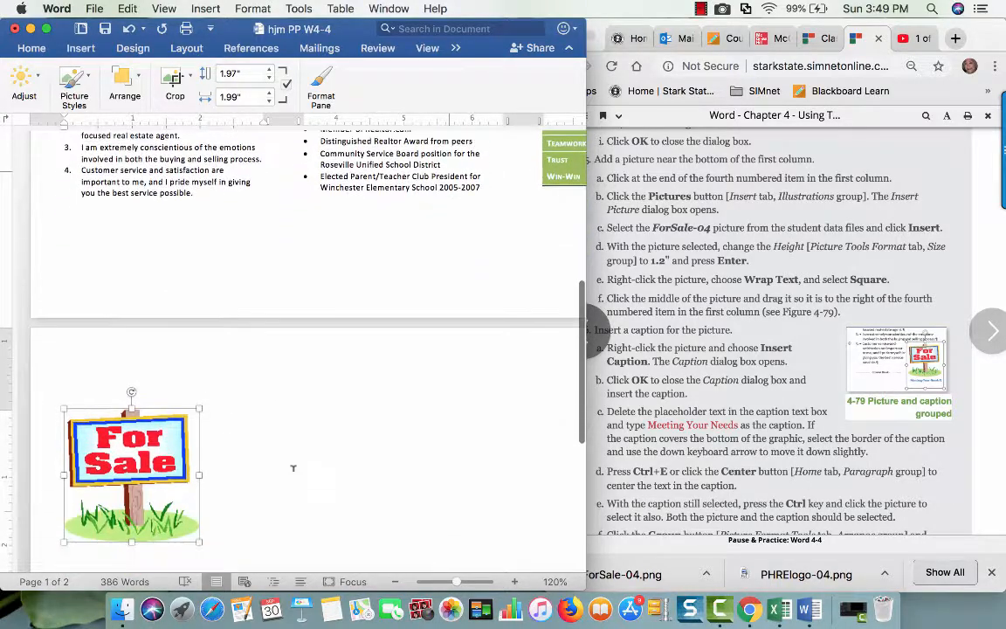
scroll(293, 468, down, 1)
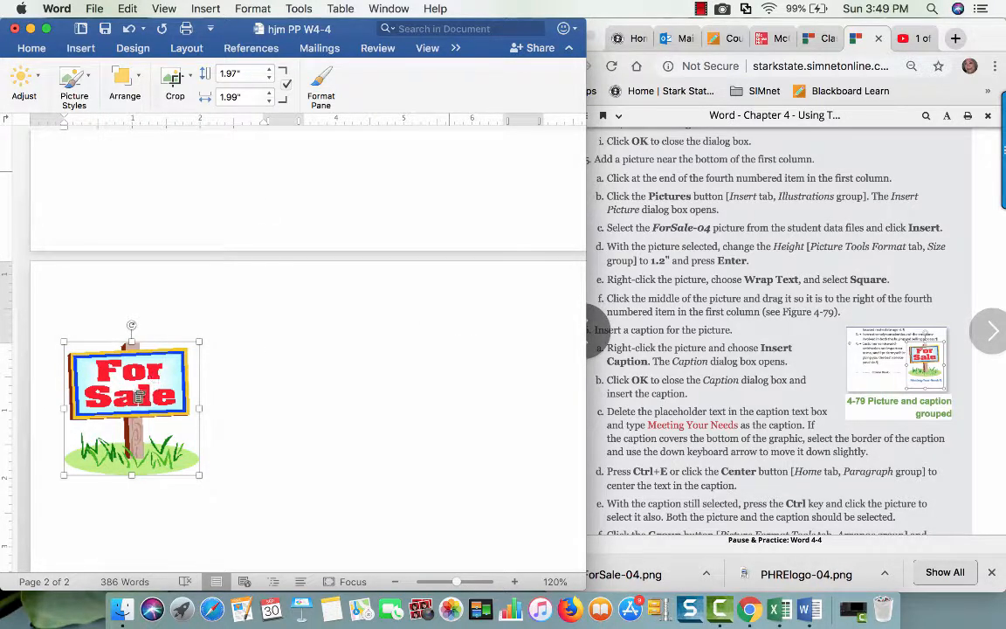
click(253, 66)
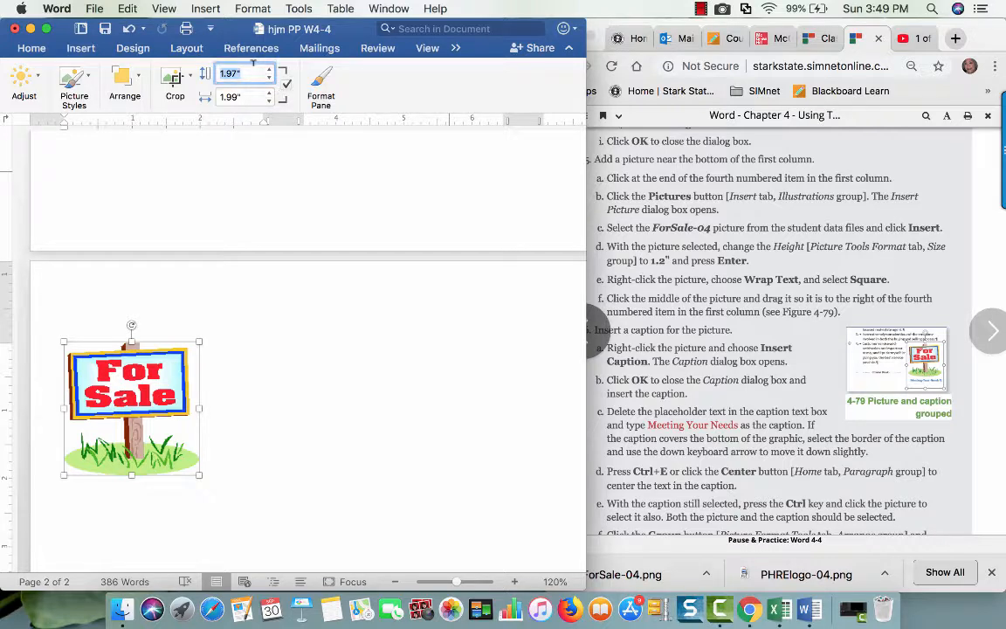
text(1.2)
key(Tab)
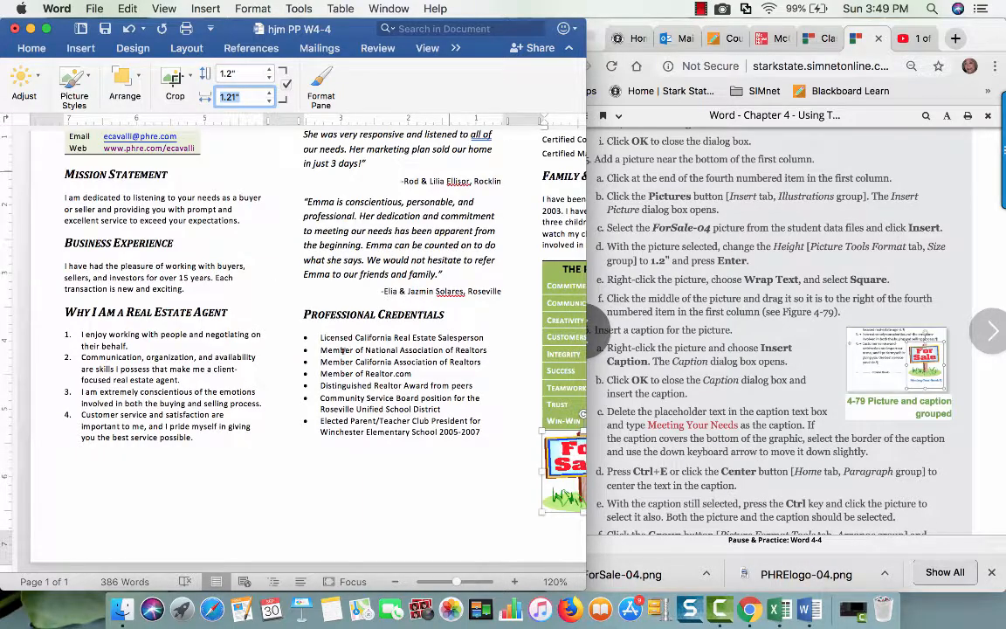
Step: Set the For Sale picture's text wrapping to Square and move it to the right of the fourth numbered item in the first column
scroll(342, 357, down, 3)
scroll(342, 354, right, 3)
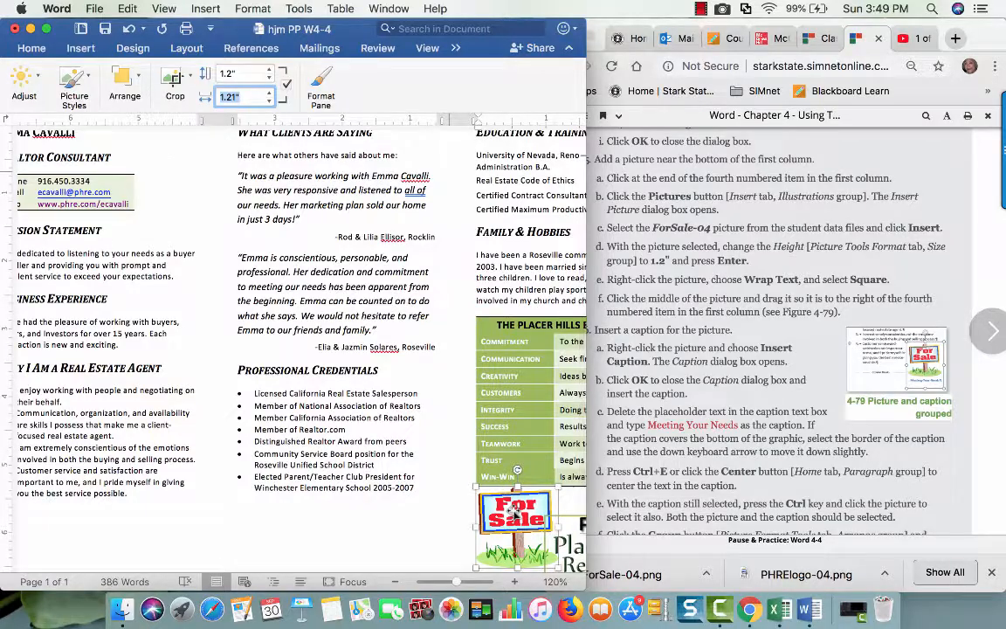
click(515, 515)
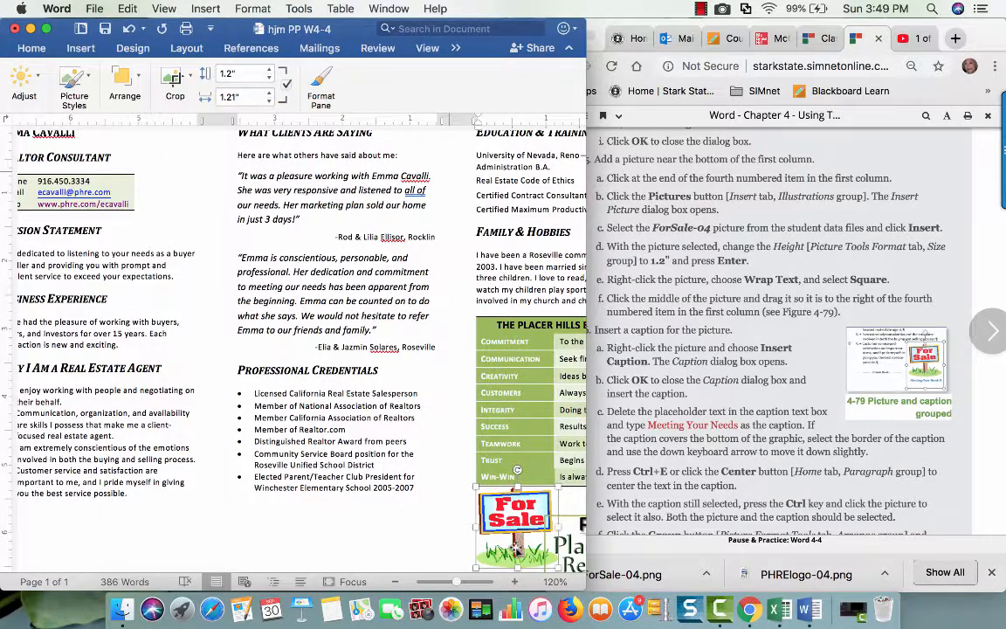
click(138, 82)
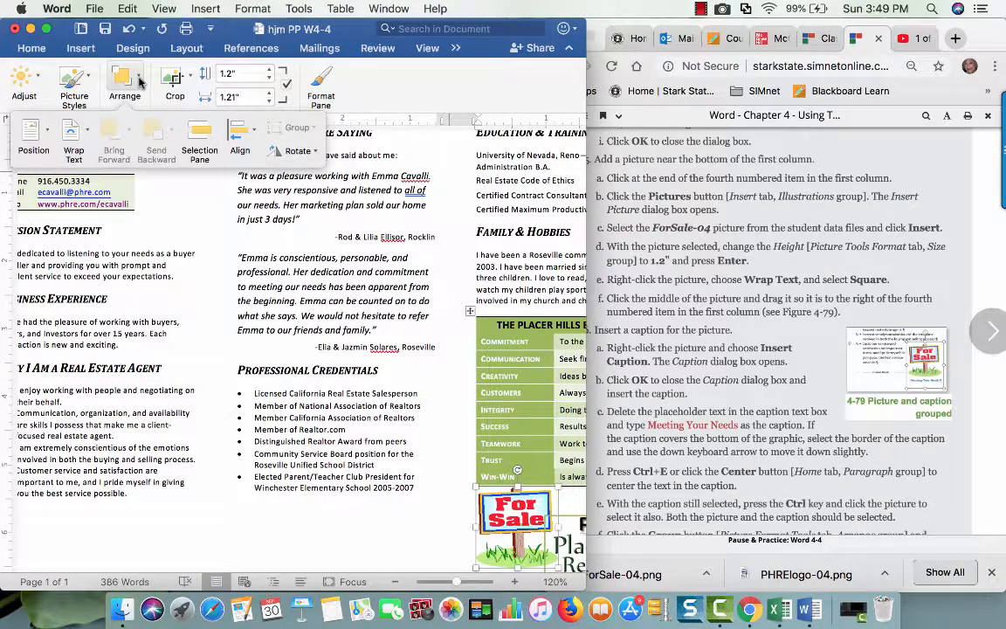
click(85, 131)
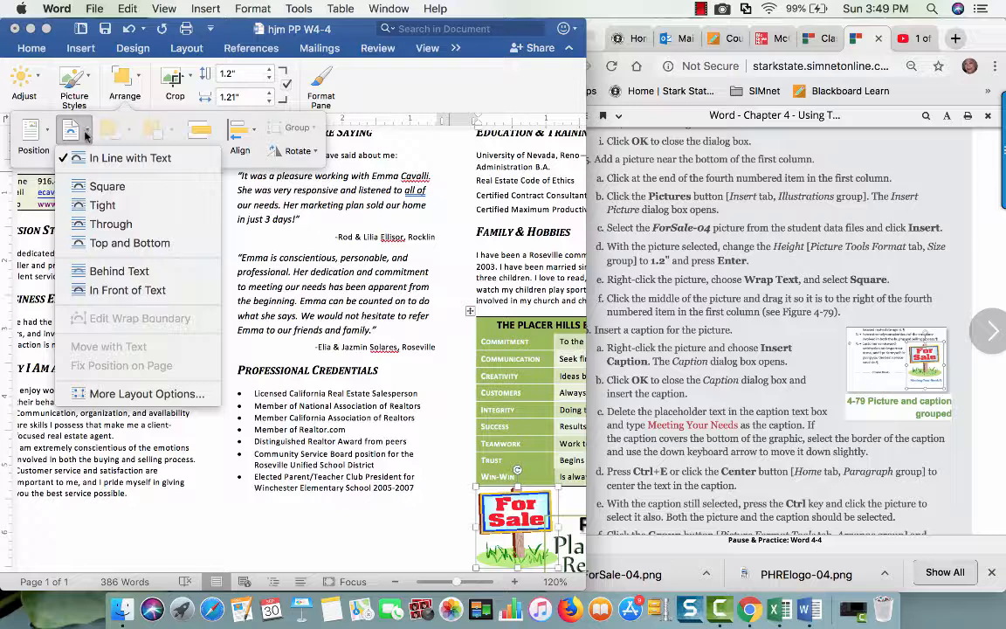
click(96, 187)
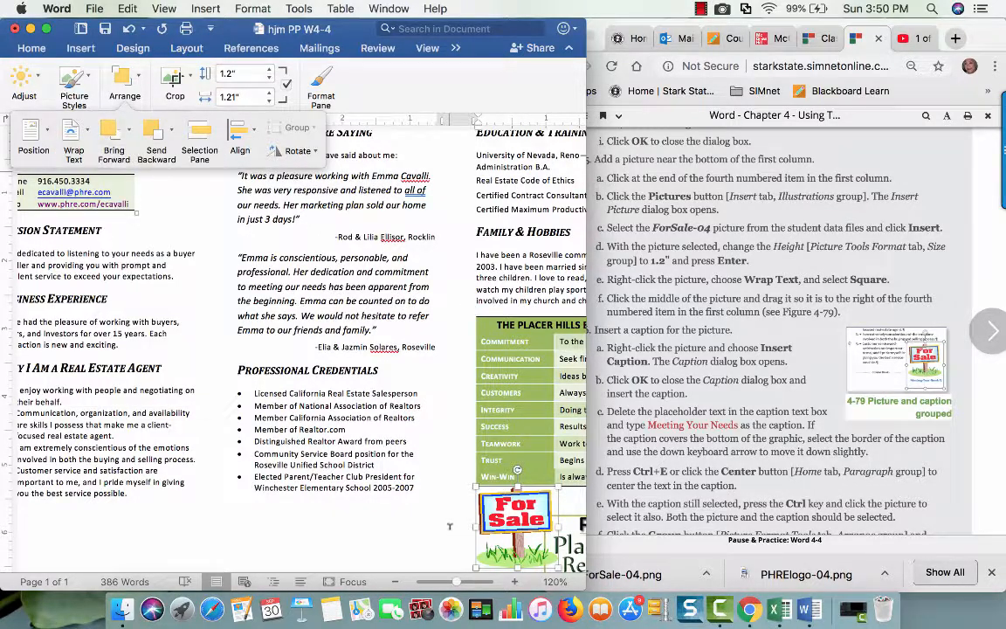
drag(503, 506, 178, 488)
scroll(152, 485, left, 3)
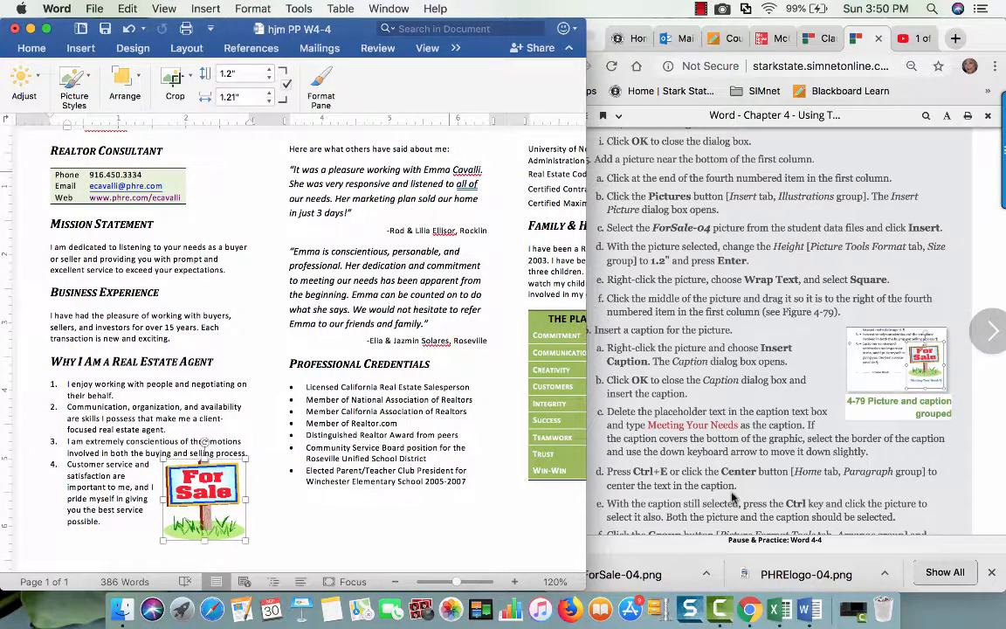
Step: Insert a caption with the Figure label below the For Sale picture
scroll(733, 496, down, 3)
scroll(734, 496, down, 3)
scroll(734, 496, up, 2)
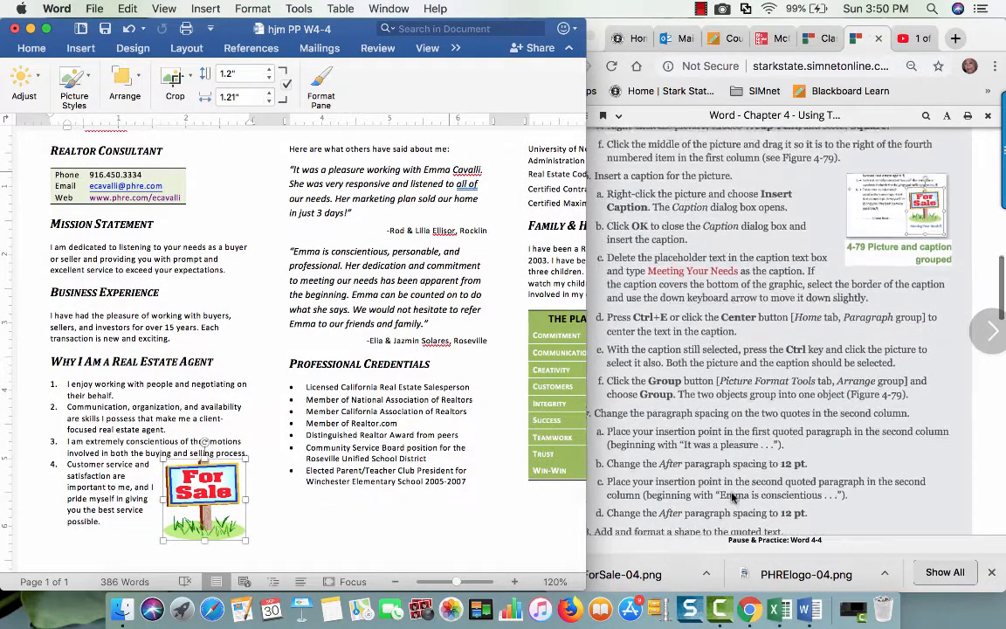
scroll(733, 496, down, 2)
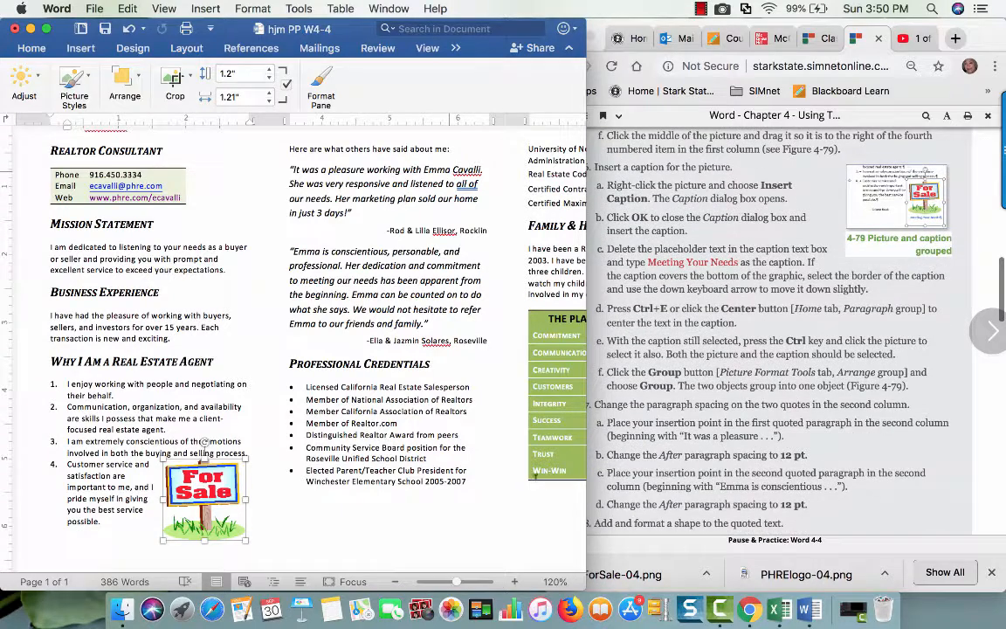
right_click(196, 492)
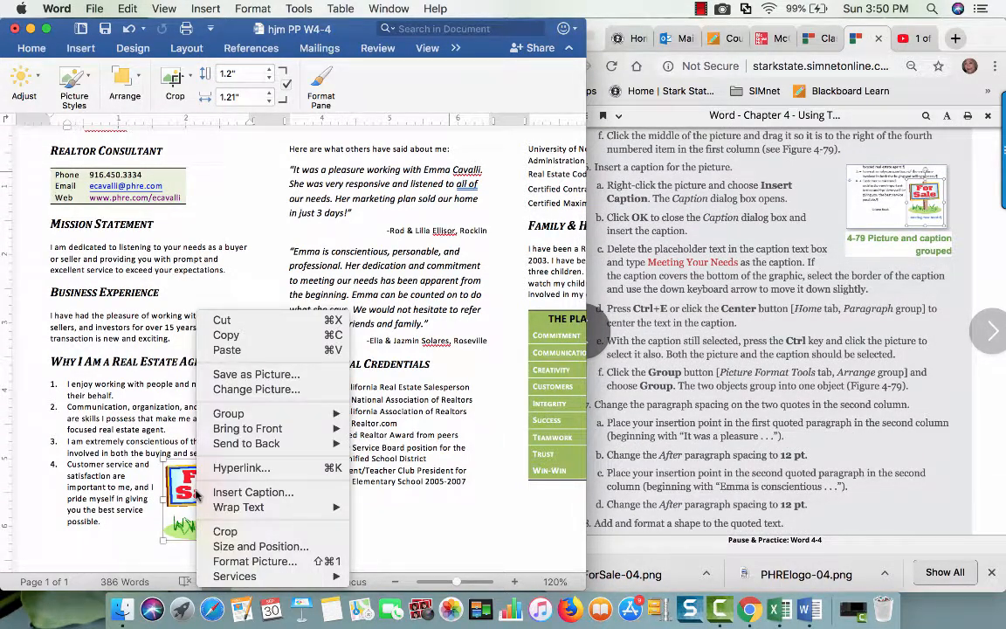
click(231, 493)
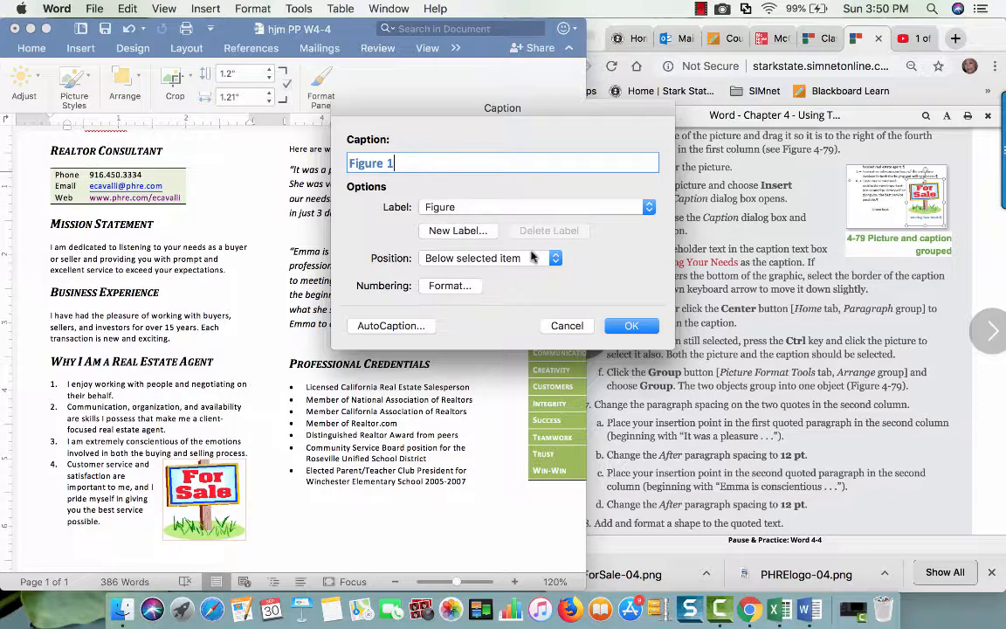
click(642, 325)
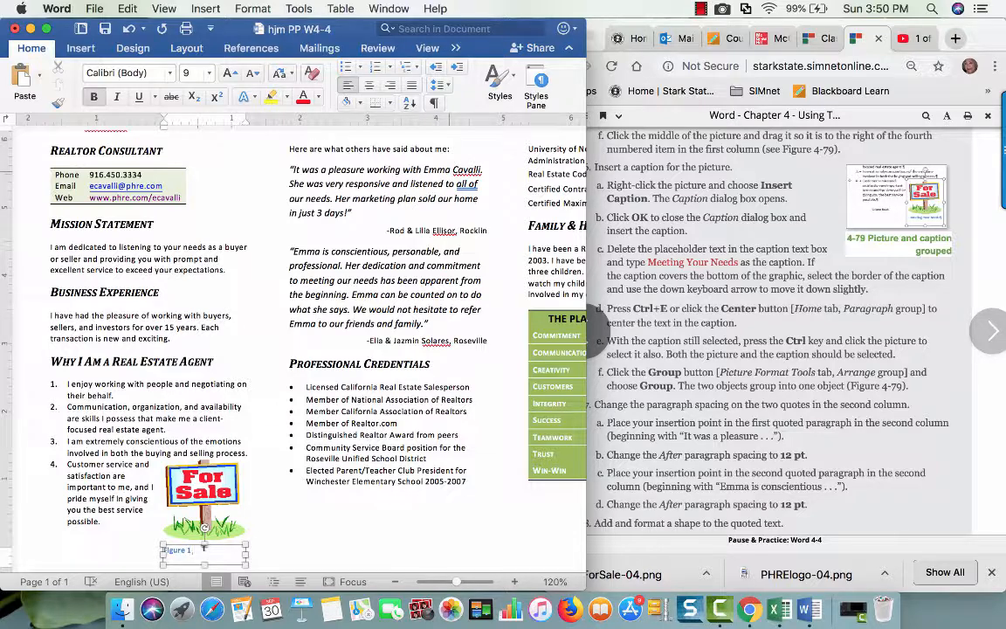
Step: Replace the caption's placeholder text with "Meeting Your Needs" and center it
key(BackSpace)
key(BackSpace)
key(BackSpace)
key(BackSpace)
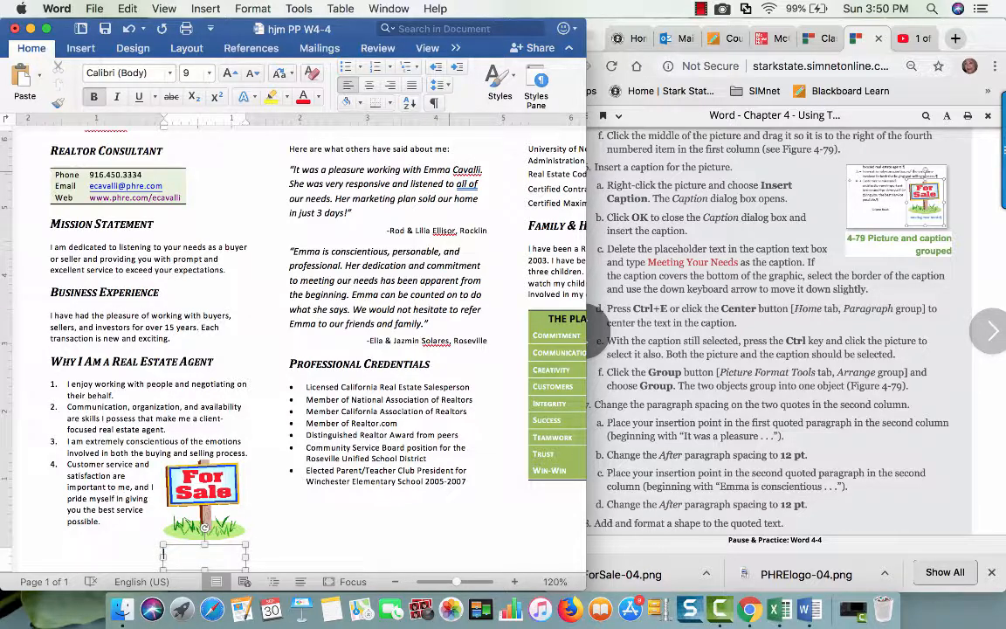
text(Meeting y)
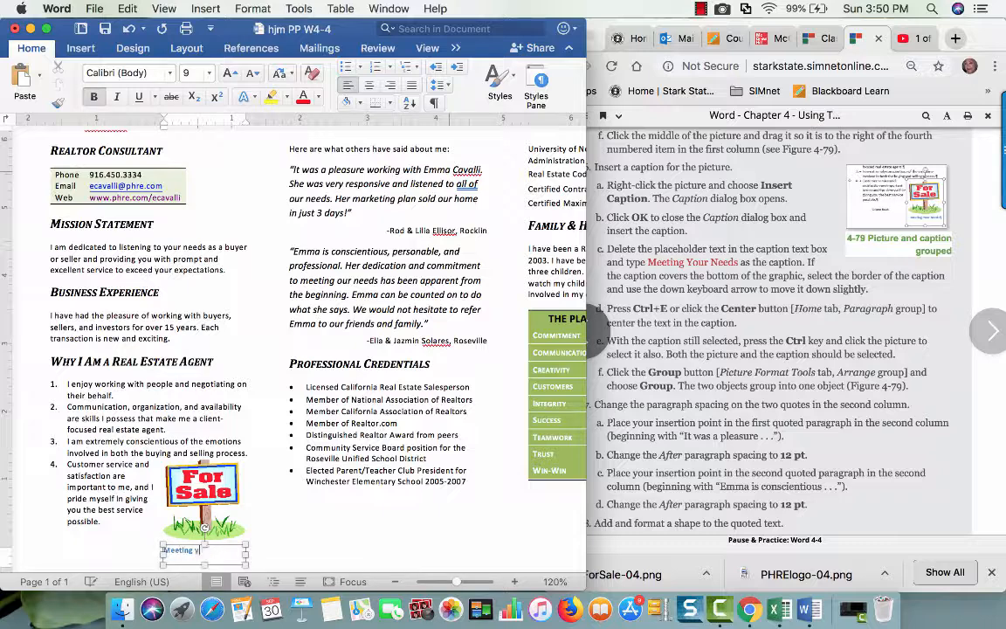
key(BackSpace)
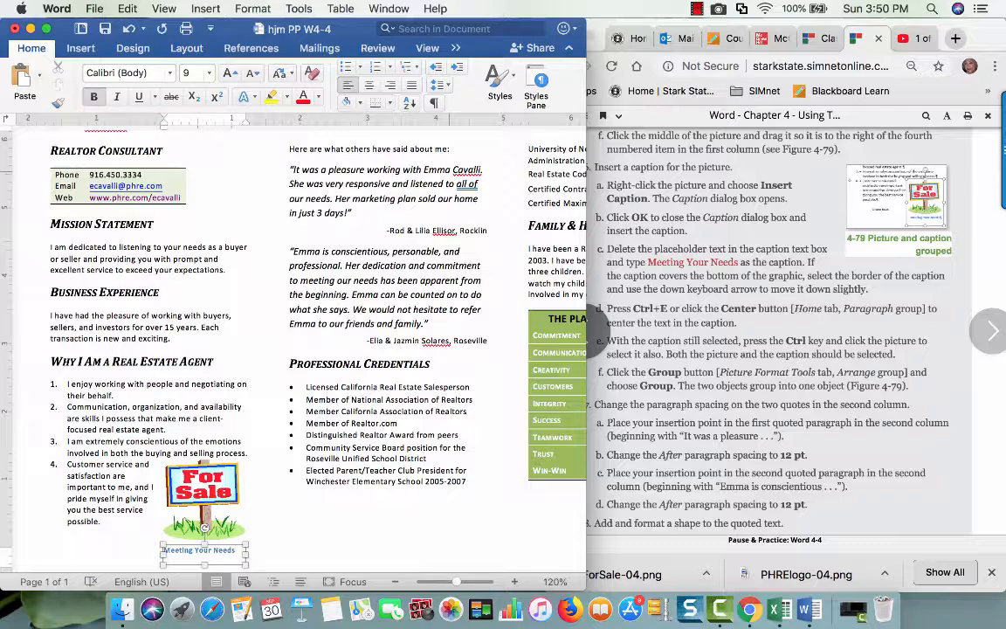
key(super+e)
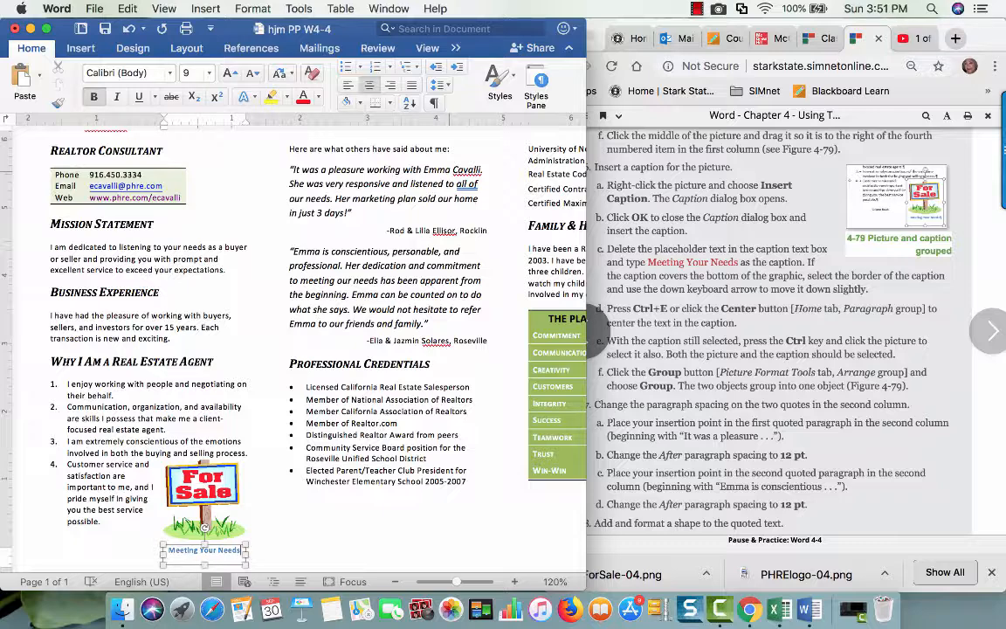
Step: Group the For Sale picture with its "Meeting Your Needs" caption and shift the grouped object slightly down beside the fourth numbered item
shift+click(234, 496)
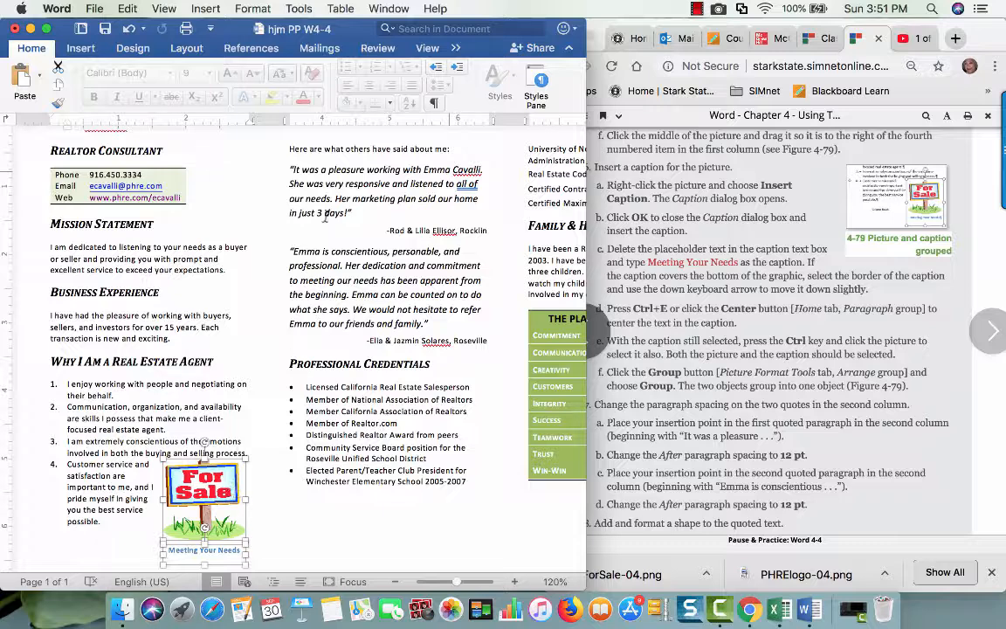
right_click(182, 490)
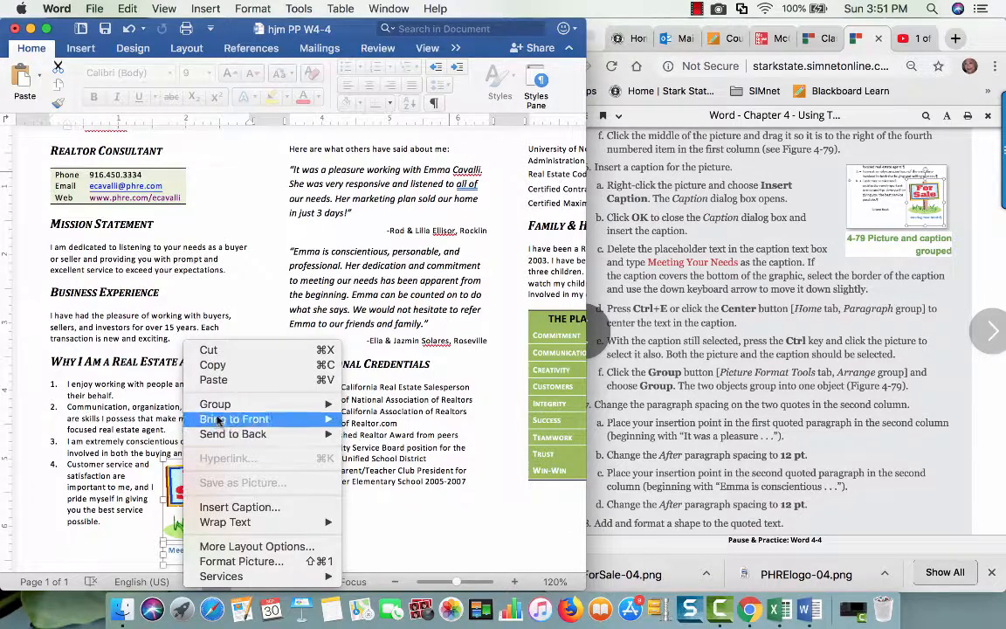
mouse_move(330, 404)
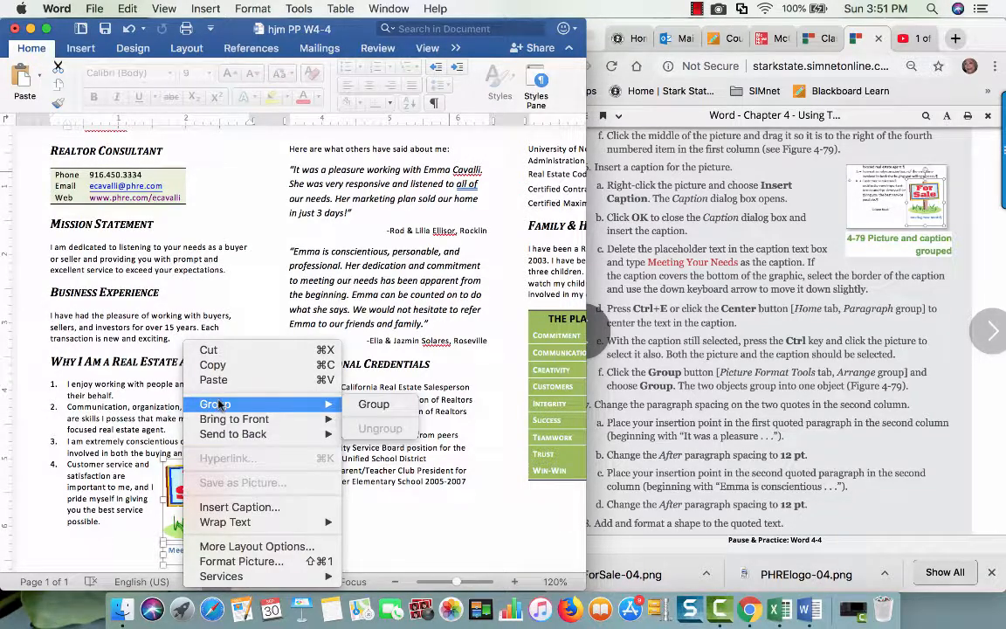
click(384, 405)
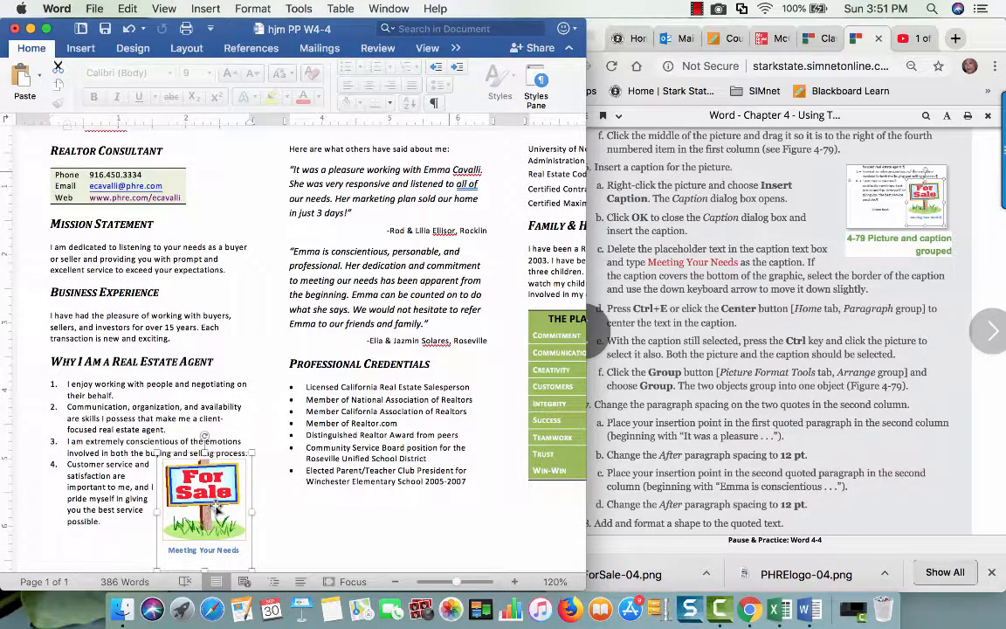
mouse_move(216, 506)
mouse_down()
mouse_move(446, 418)
mouse_move(194, 407)
mouse_move(228, 421)
mouse_move(254, 449)
mouse_move(253, 561)
mouse_move(215, 503)
mouse_up()
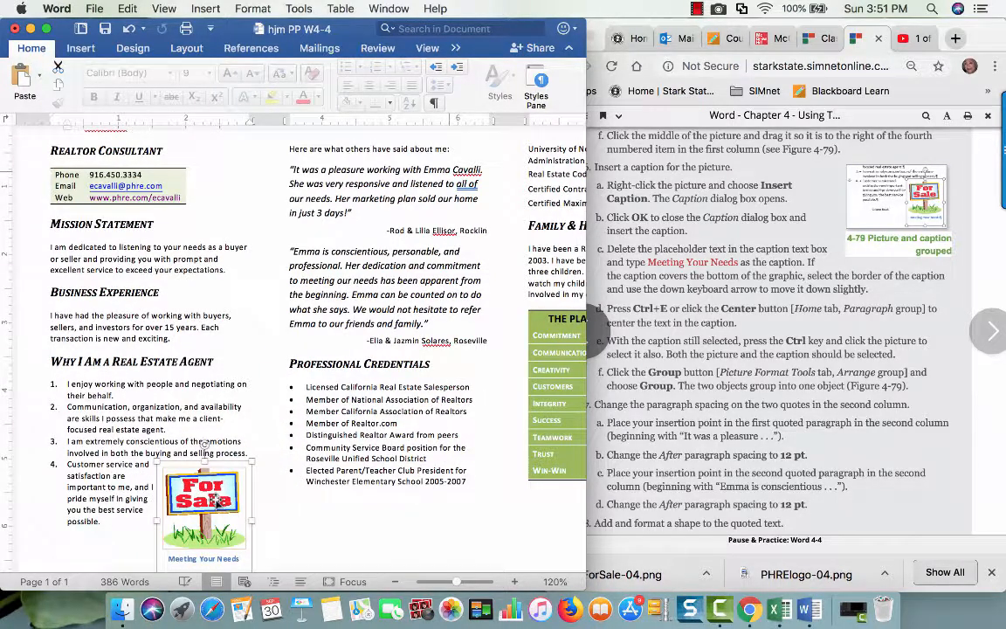
Step: Deselect the grouped picture and save the brochure document
scroll(279, 506, down, 1)
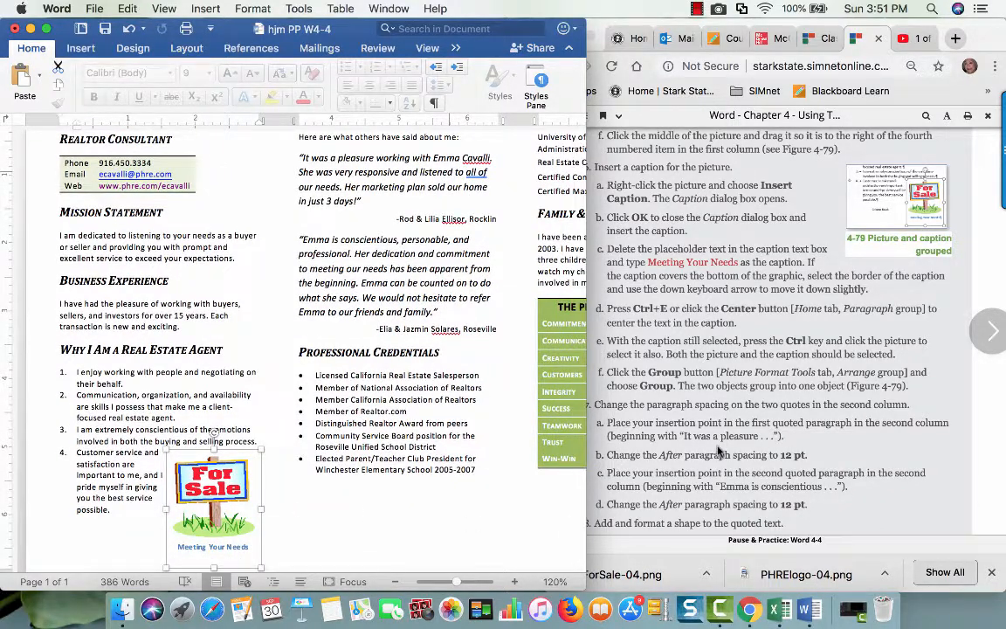
scroll(720, 451, down, 2)
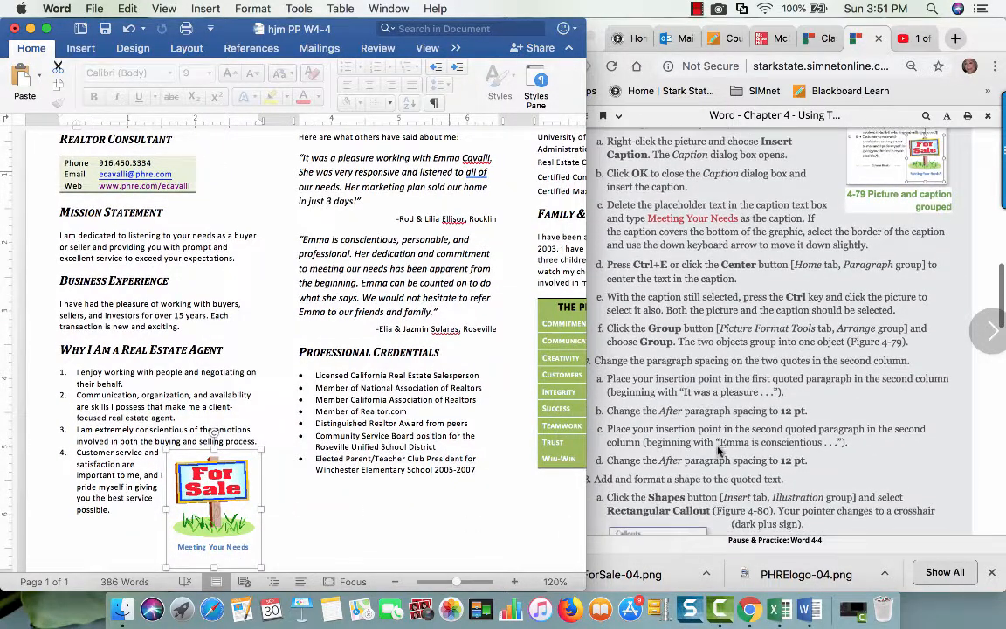
click(268, 341)
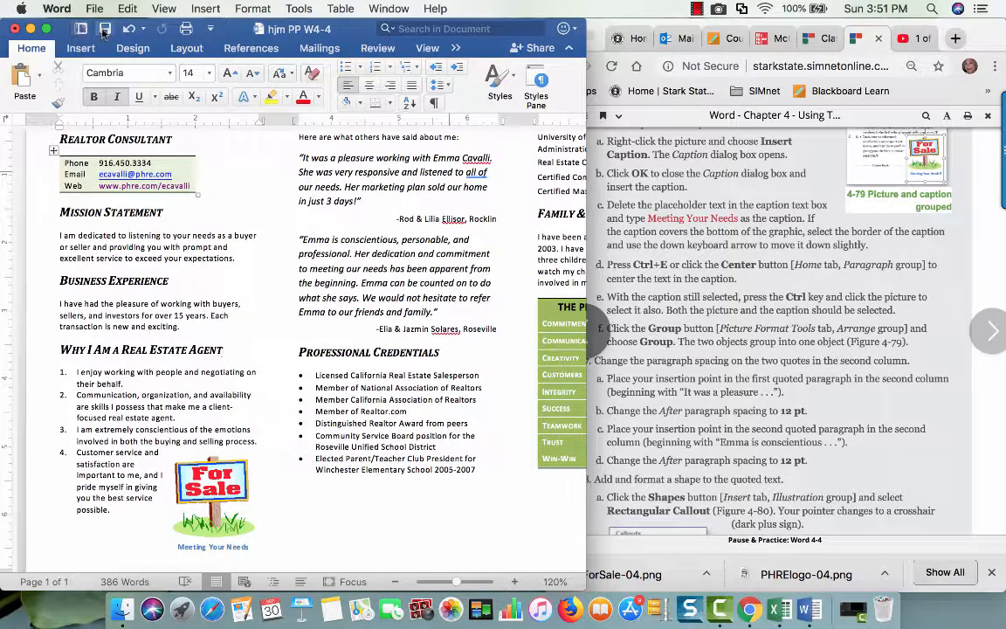
click(104, 29)
Step: Read the assignment instructions on quote paragraph spacing and on adding a callout shape to the quoted text
scroll(786, 367, down, 7)
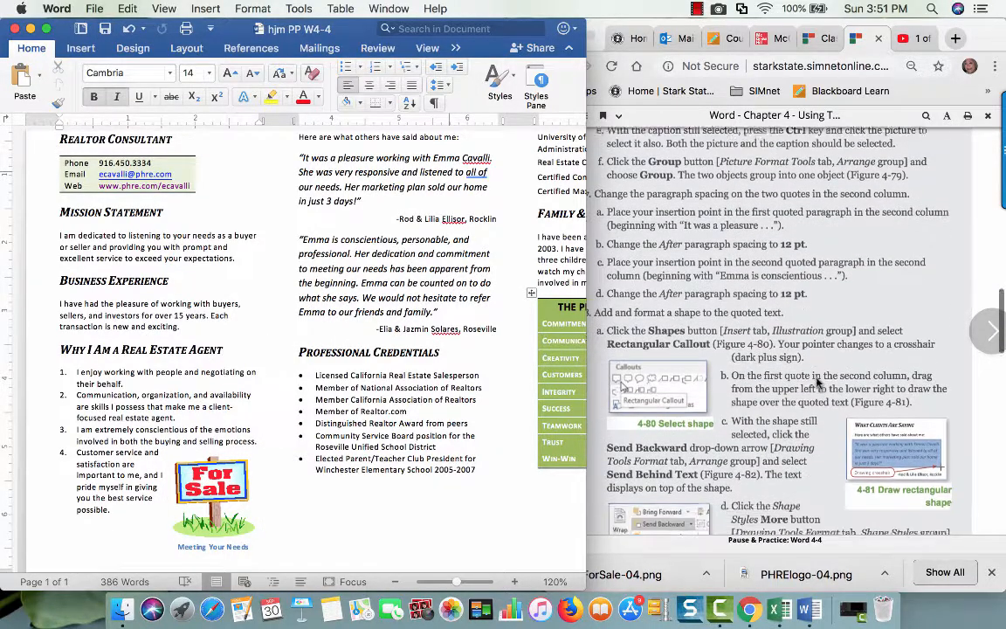
scroll(818, 382, down, 3)
scroll(818, 382, up, 4)
scroll(819, 381, down, 2)
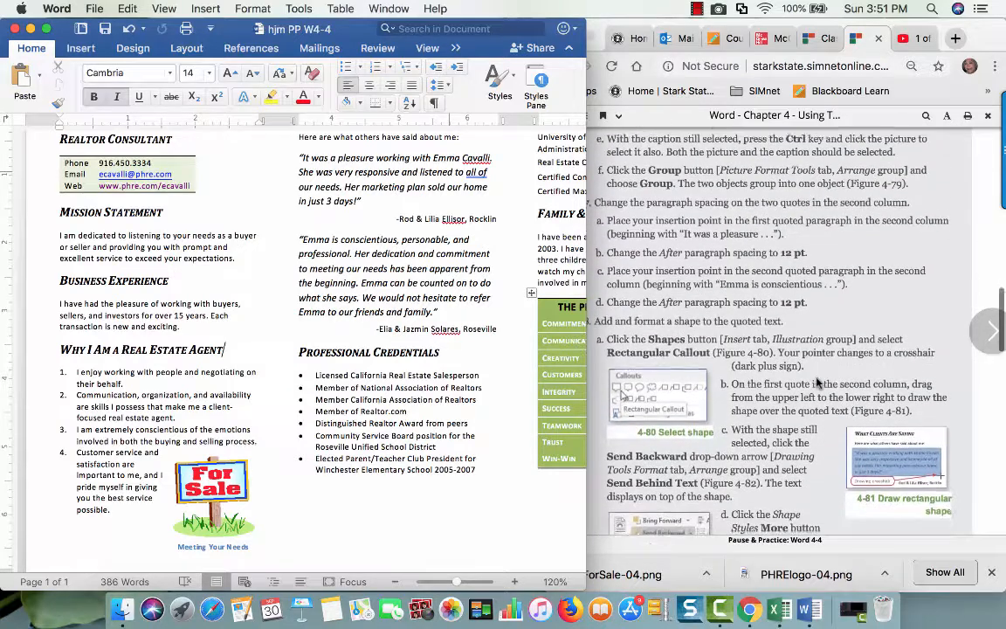
scroll(819, 382, down, 2)
scroll(818, 382, up, 2)
scroll(819, 382, down, 2)
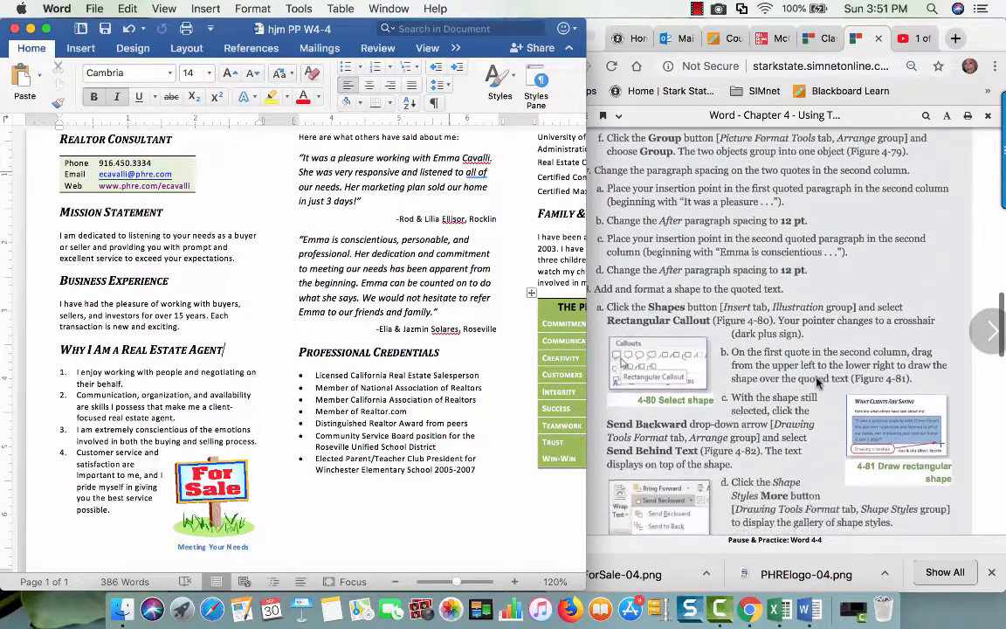
scroll(819, 382, down, 2)
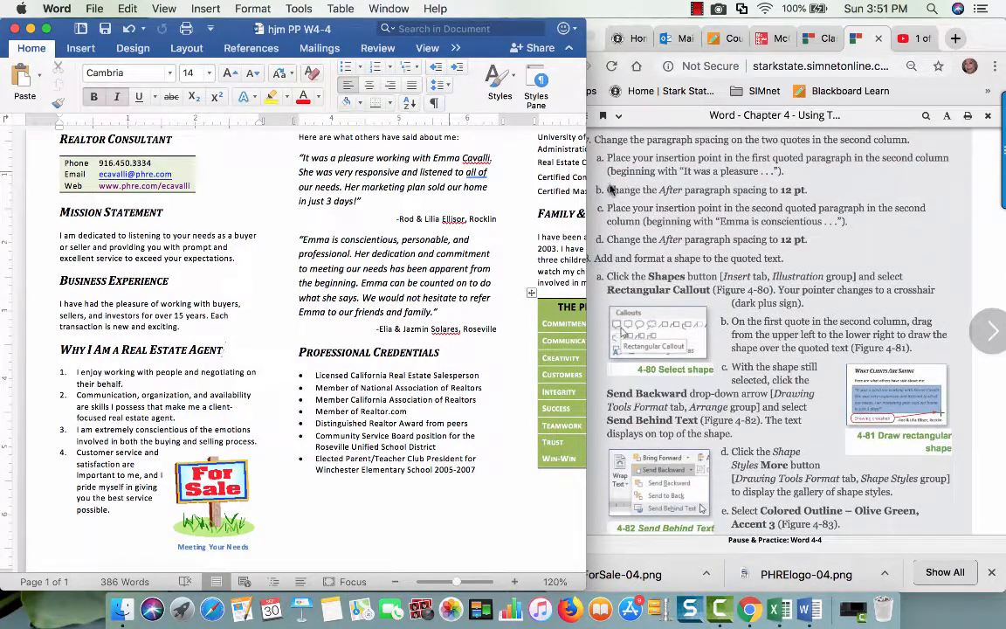
Step: Set the After paragraph spacing of the first quote, beginning "It was a pleasure", to 12 pt
scroll(453, 229, up, 1)
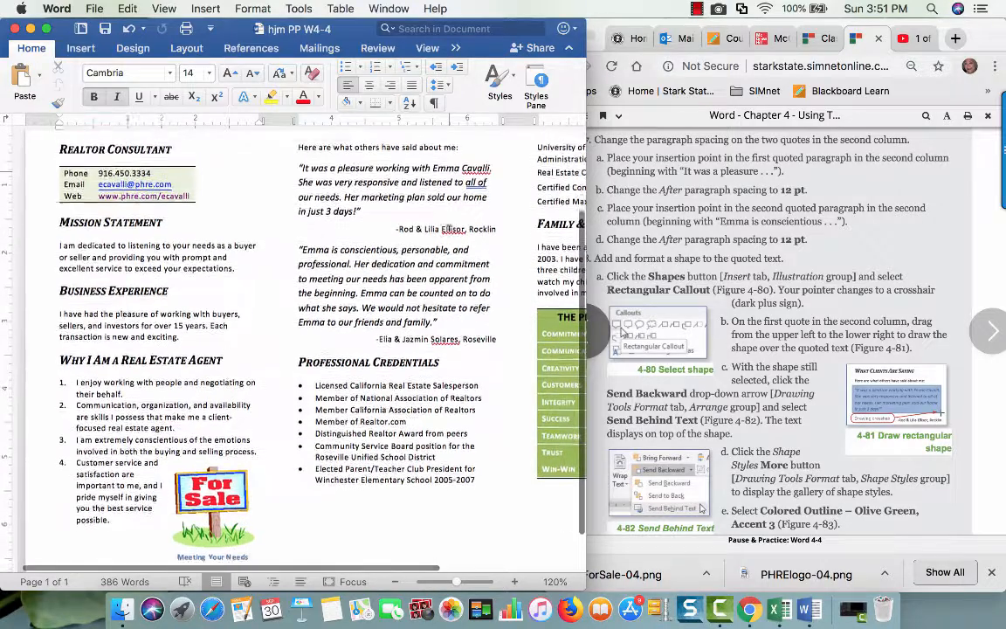
scroll(452, 229, up, 3)
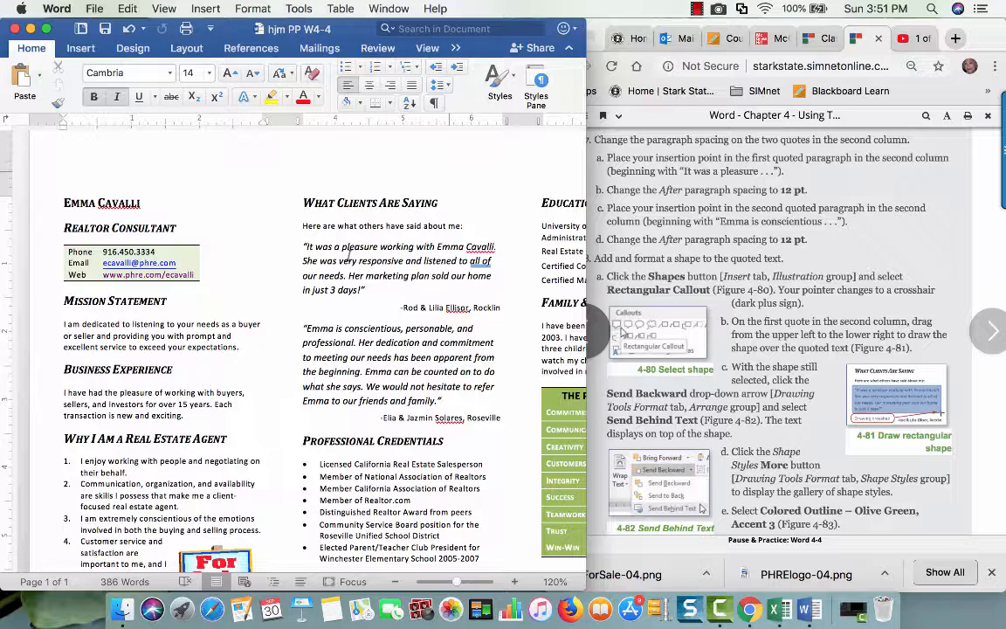
click(350, 258)
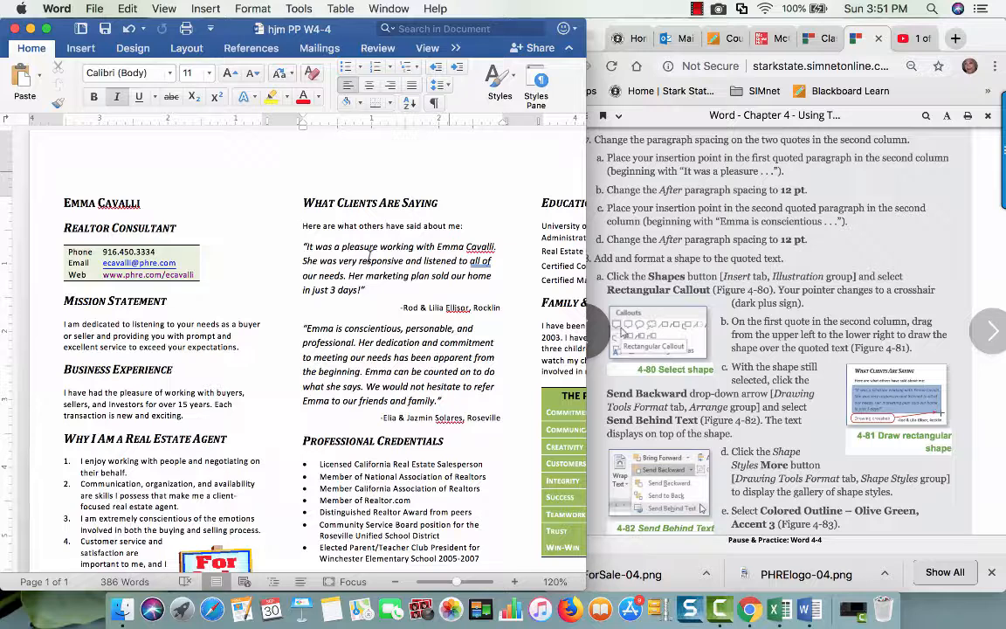
click(189, 49)
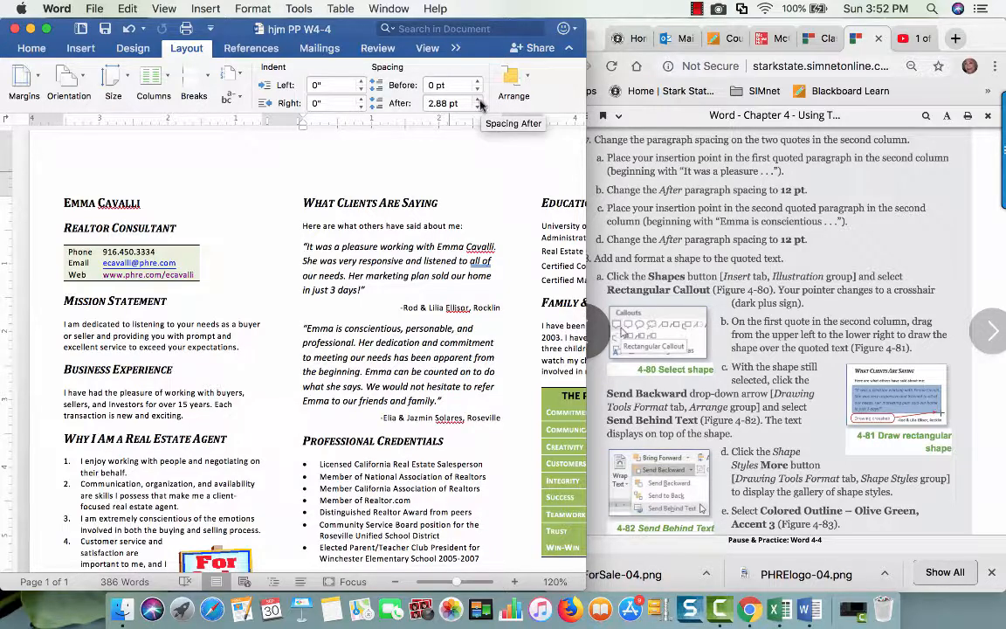
click(418, 103)
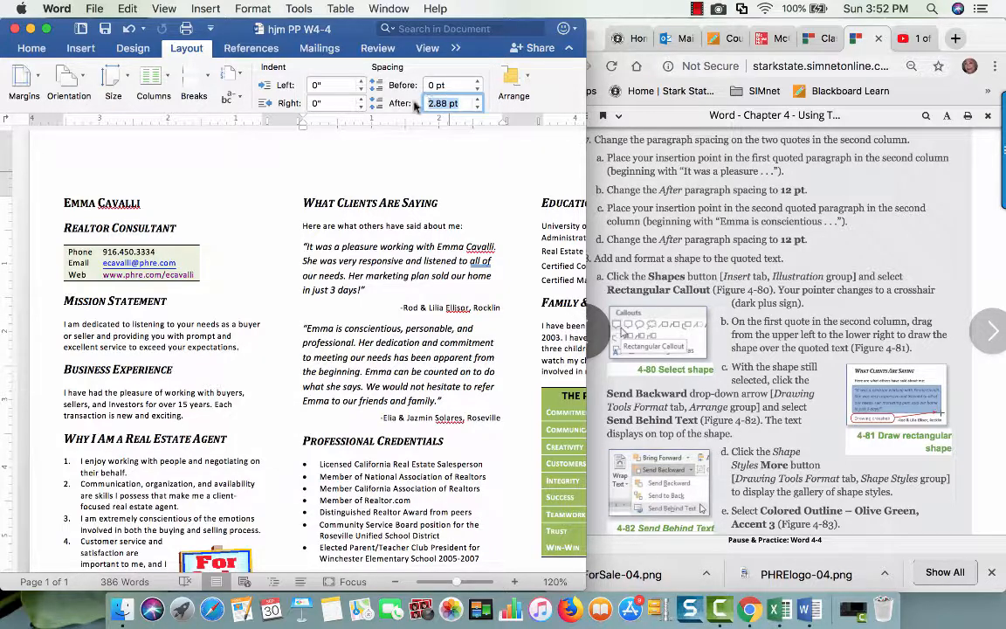
text(12)
key(Return)
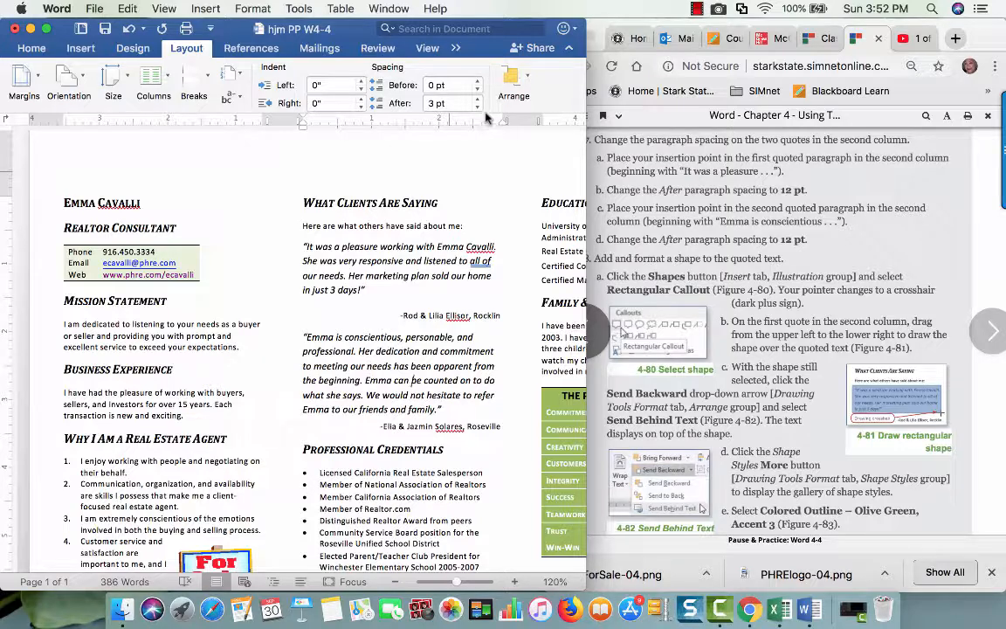
Step: Set the After paragraph spacing of the second quote, beginning "Emma is conscientious", to 12 pt
triple_click(434, 103)
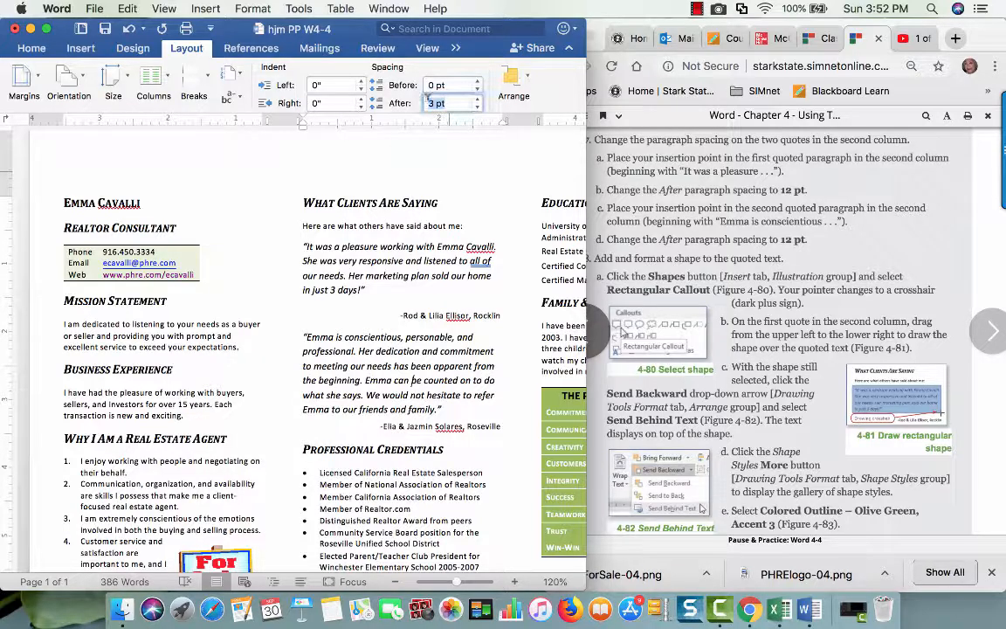
text(12)
key(Return)
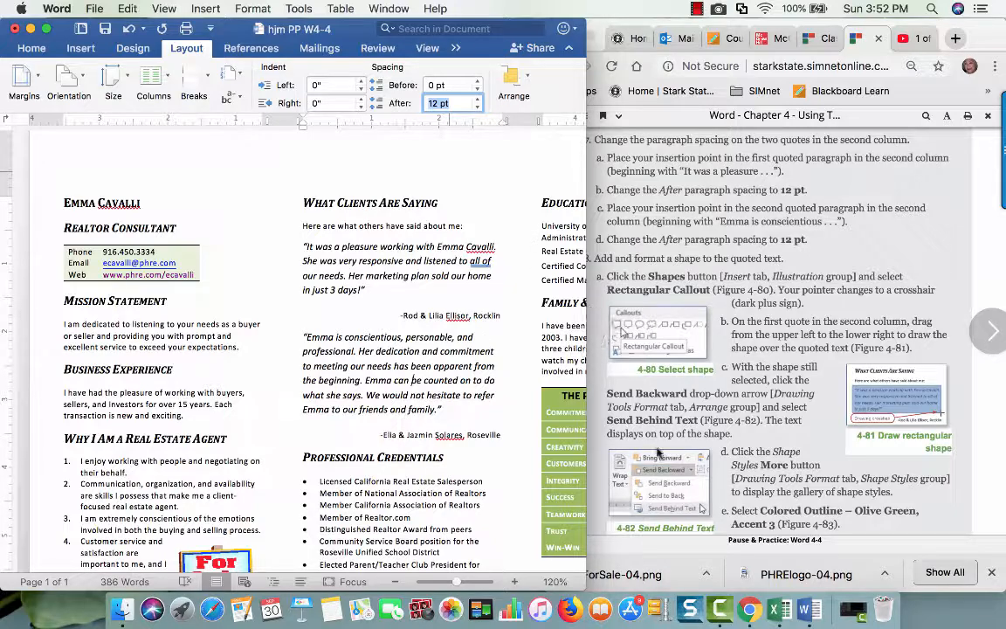
Step: Examine the completed brochure figure and the instructions for drawing and formatting the callout shape
scroll(712, 403, down, 10)
scroll(786, 451, down, 5)
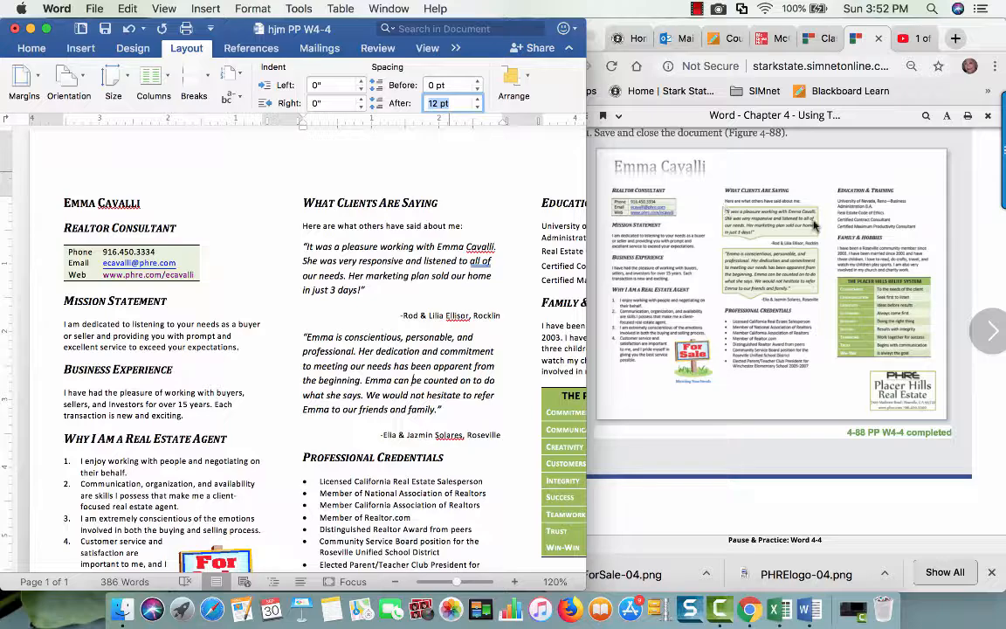
scroll(715, 220, up, 10)
scroll(744, 243, up, 10)
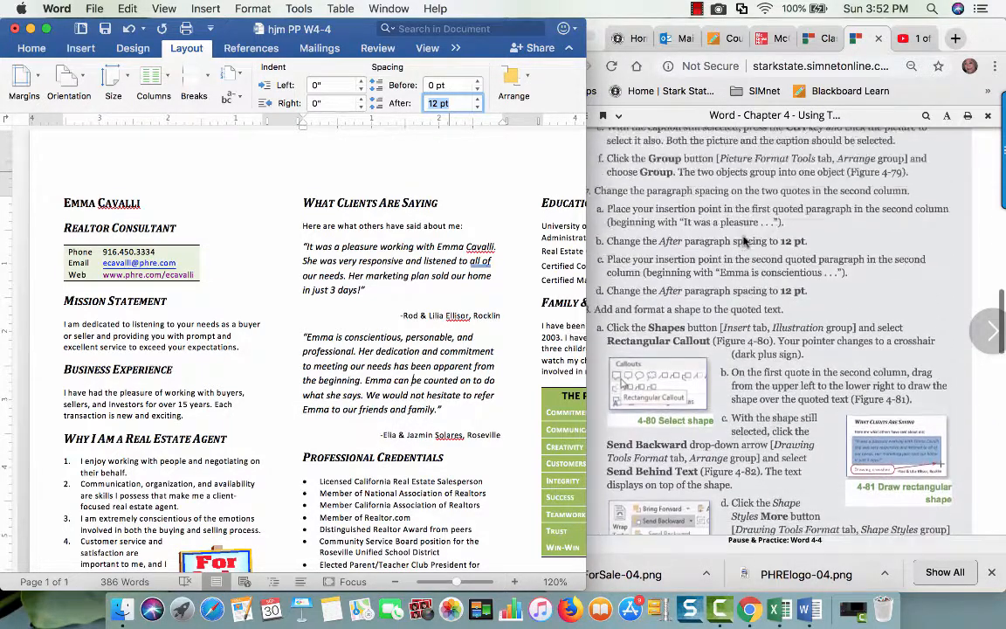
scroll(745, 242, down, 2)
scroll(744, 242, down, 3)
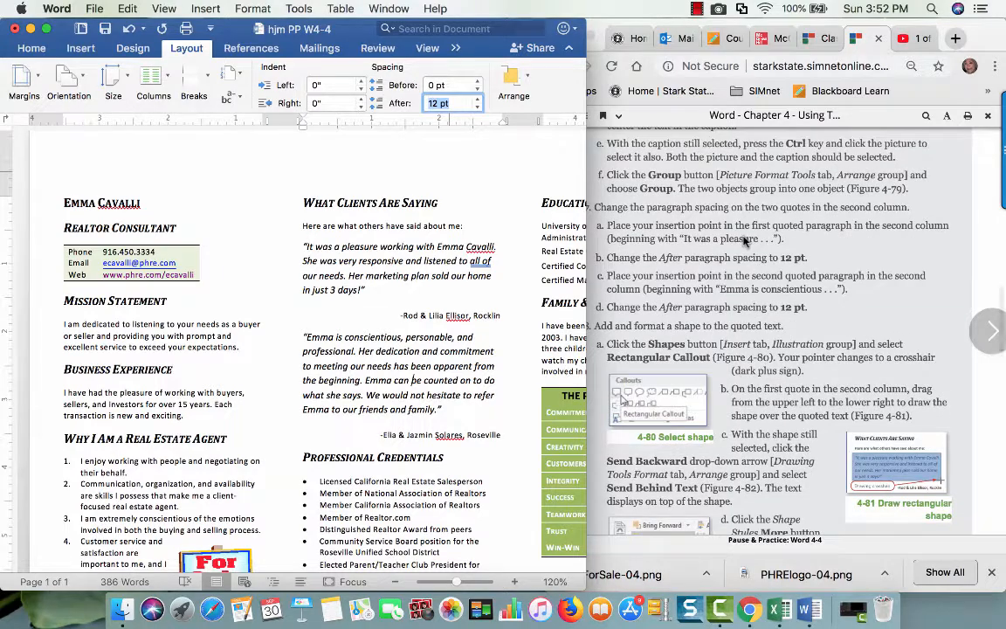
scroll(744, 242, down, 3)
scroll(745, 242, down, 3)
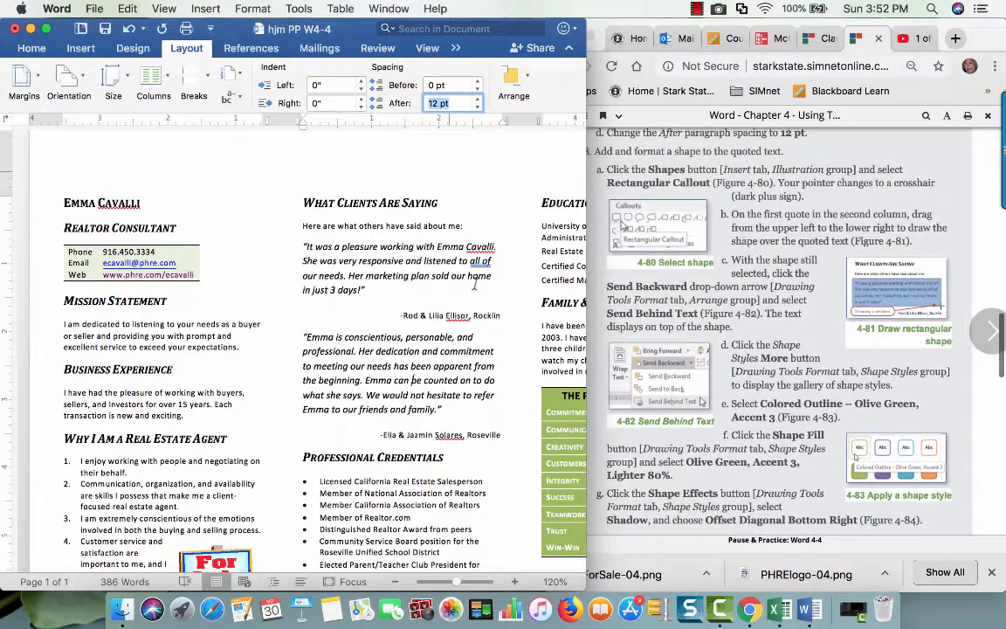
Step: Draw a Rectangular Callout about 1" high and 3.06" wide over the first quote in the second column
click(80, 48)
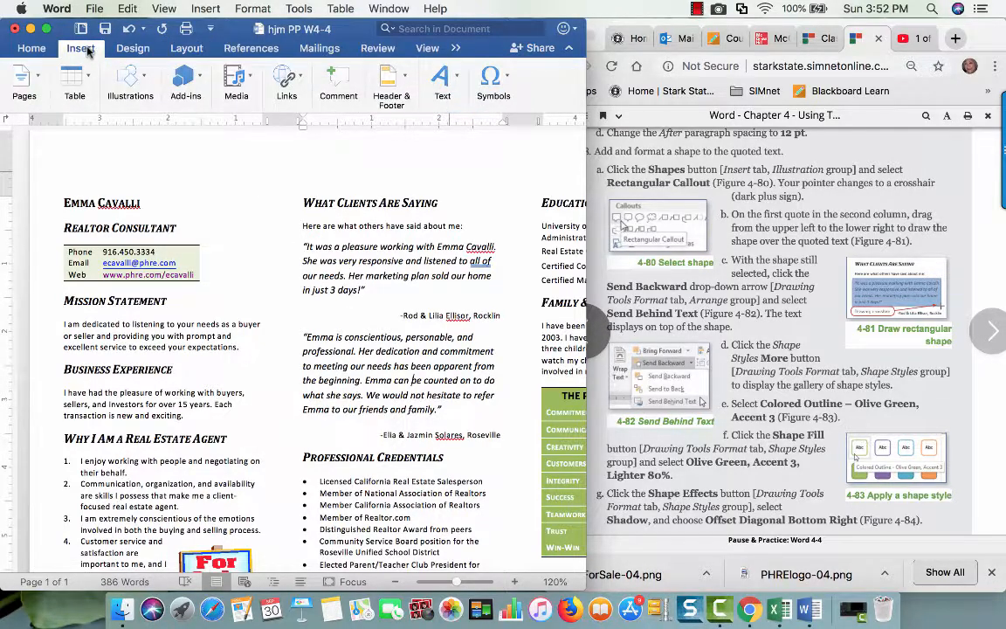
click(143, 75)
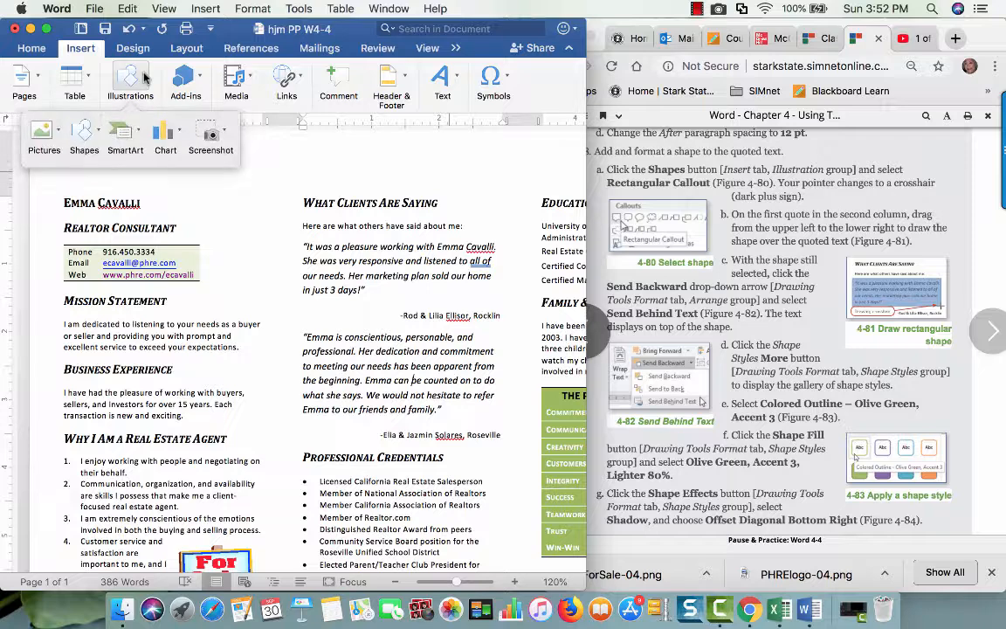
click(100, 134)
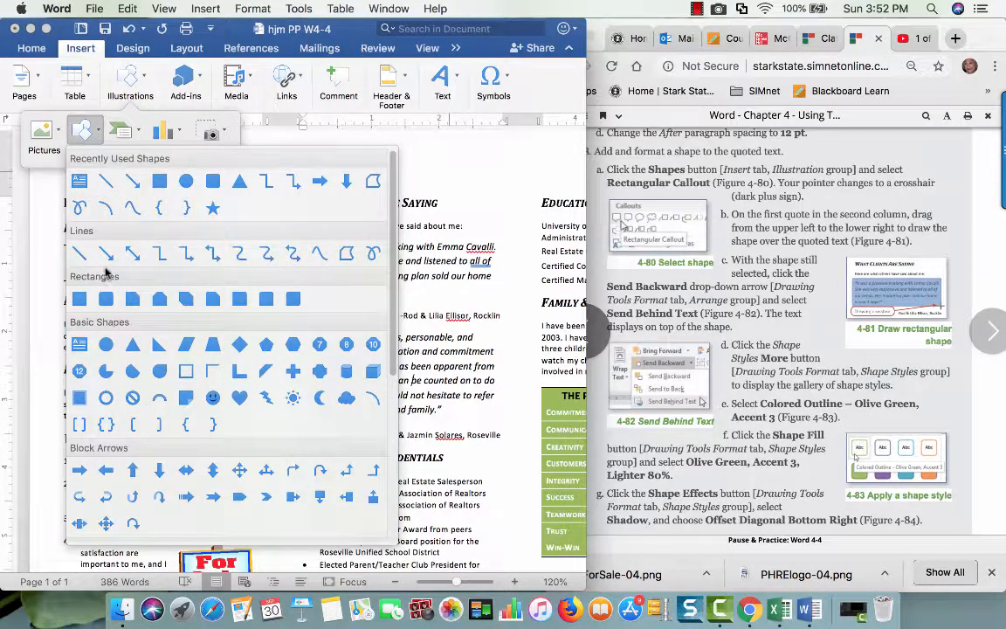
scroll(105, 394, down, 5)
scroll(104, 397, down, 1)
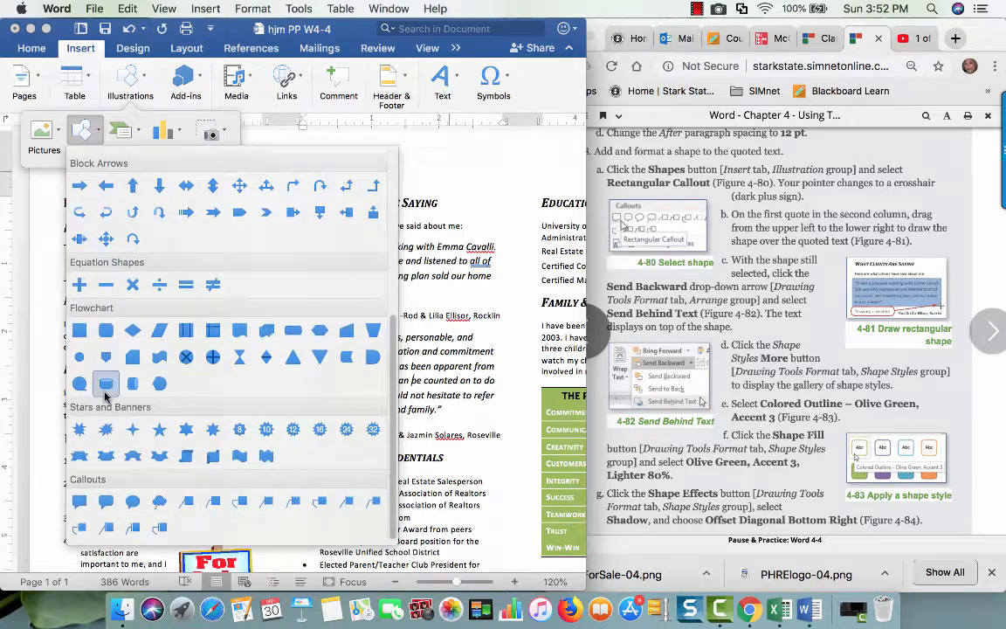
click(78, 504)
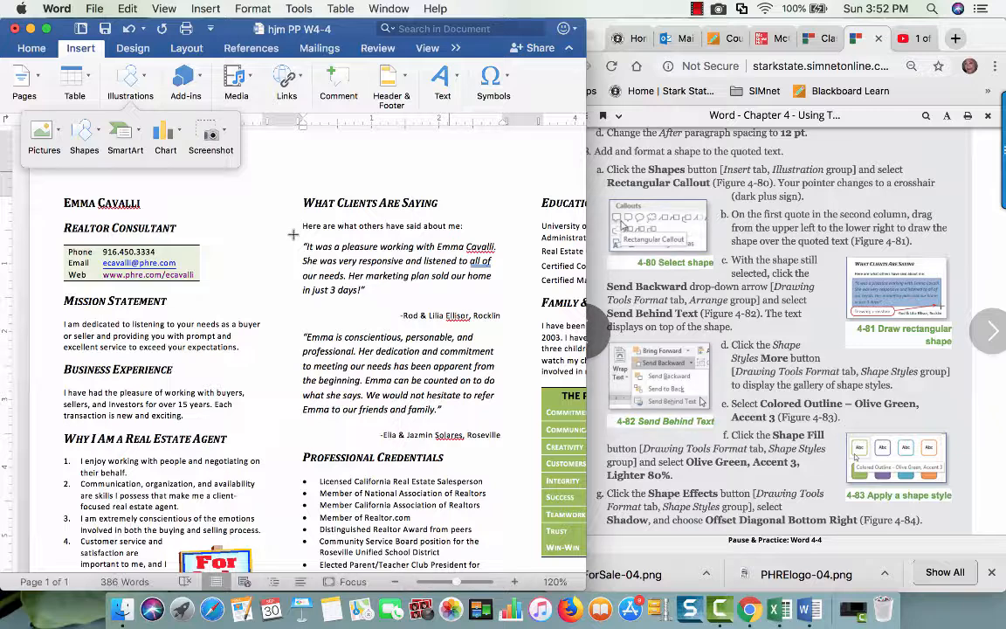
drag(293, 233, 503, 303)
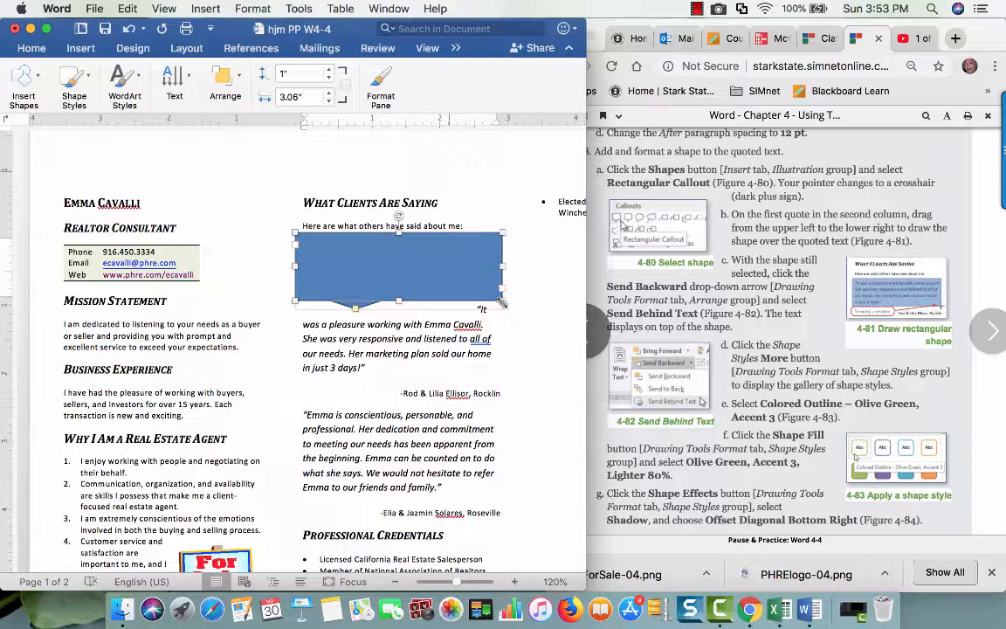
Step: Try to send the blue callout over the first quote behind the text
right_click(399, 266)
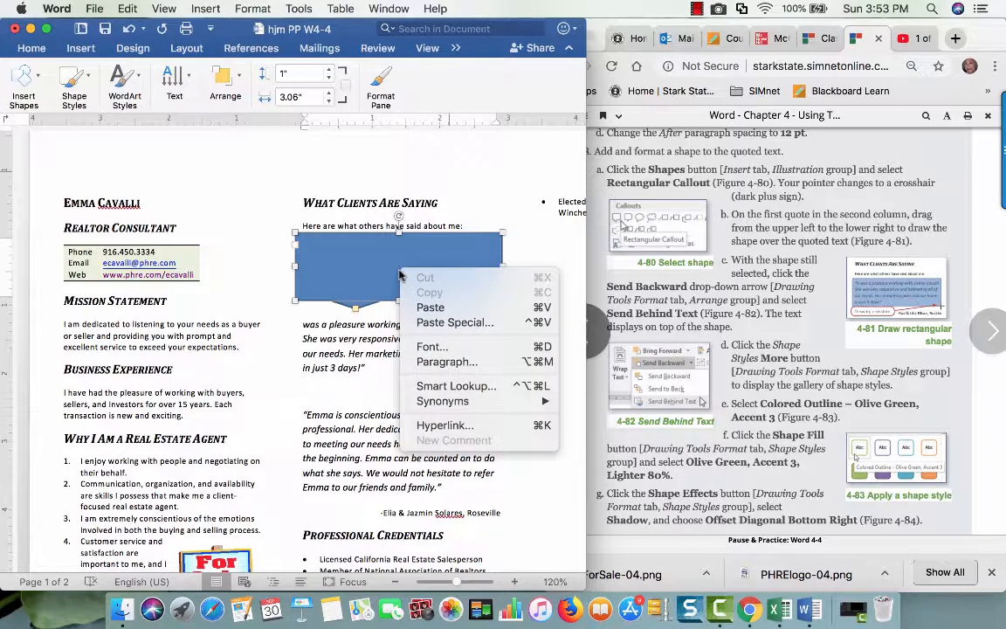
click(363, 246)
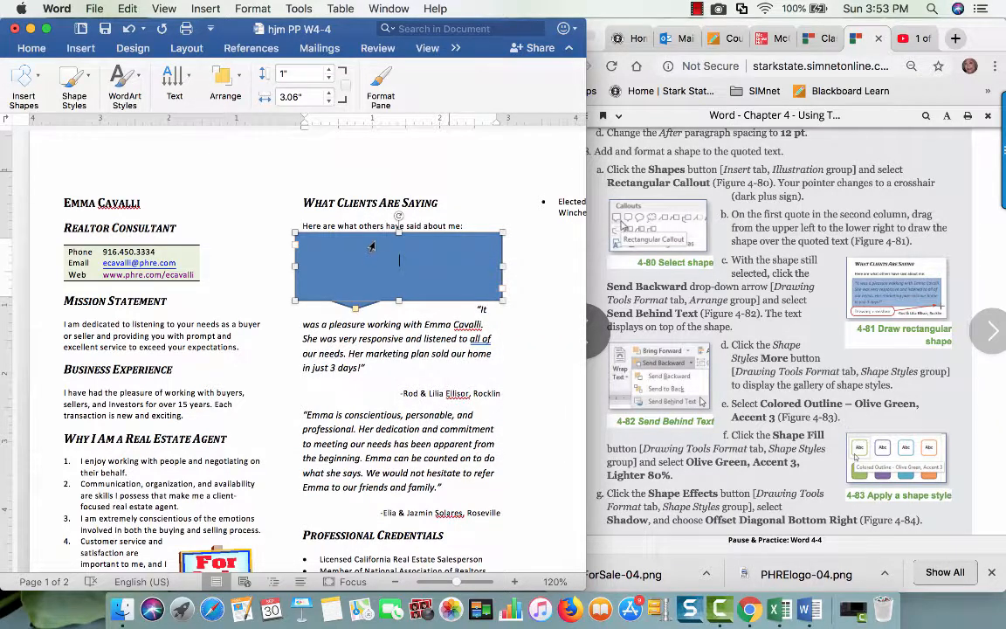
right_click(382, 234)
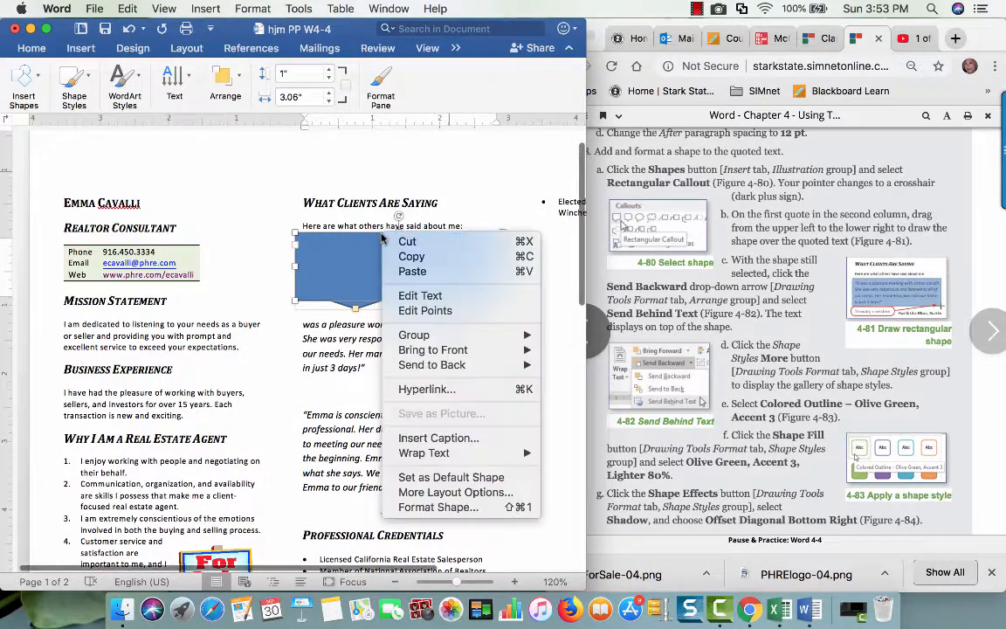
mouse_move(415, 364)
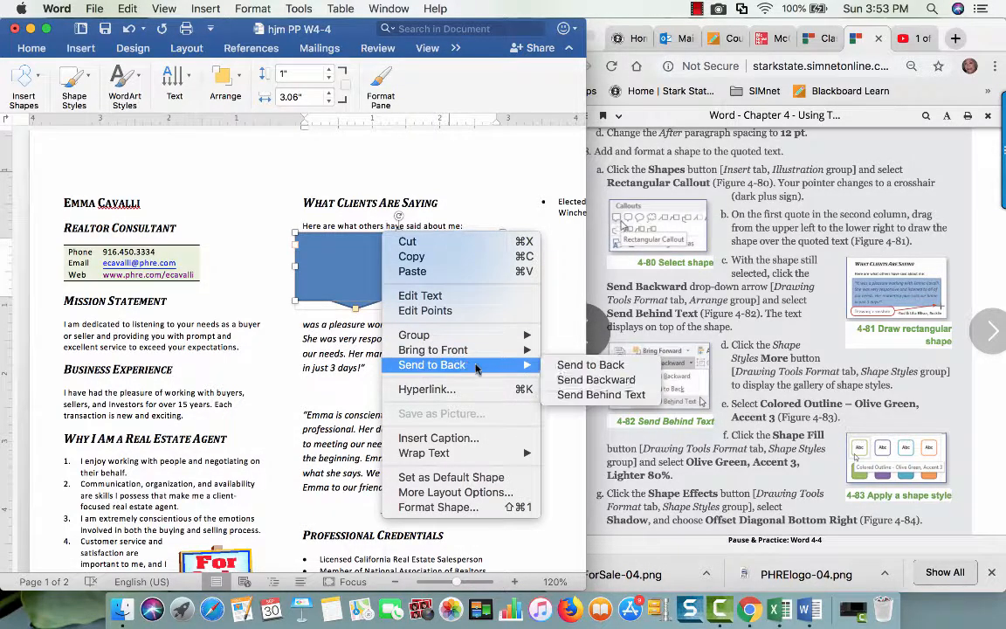
mouse_move(510, 365)
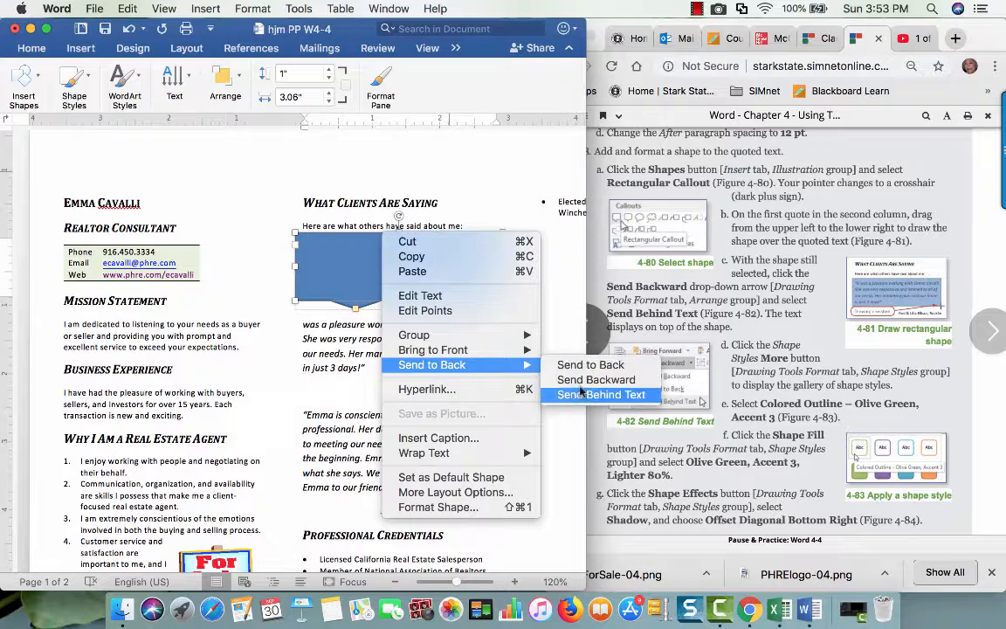
click(580, 395)
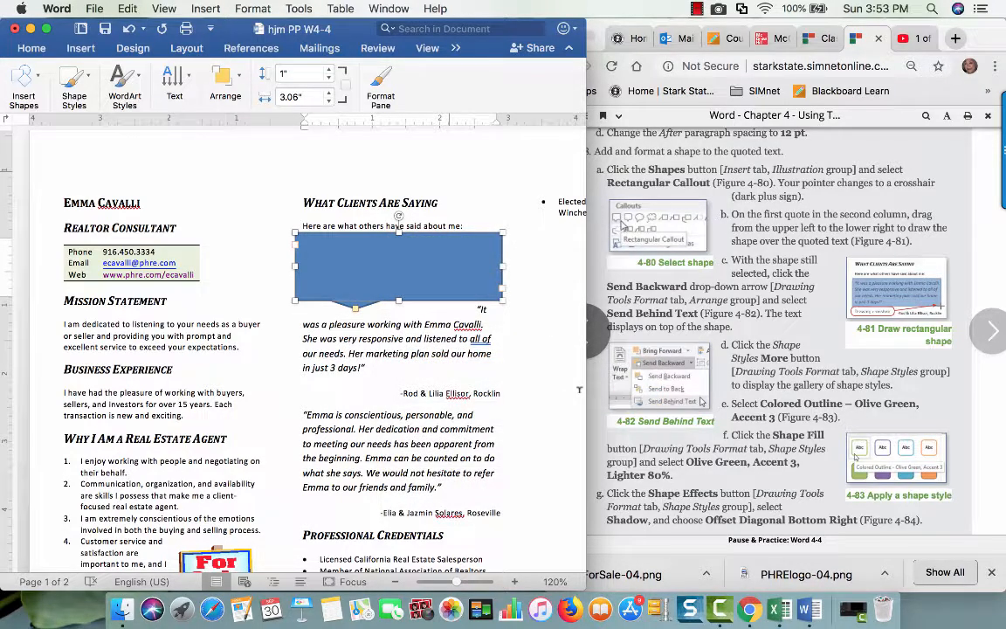
Step: Nudge the callout slightly over the first quote and retry Send Behind Text on it
mouse_move(424, 282)
mouse_down()
mouse_move(432, 335)
mouse_move(428, 288)
mouse_up()
right_click(431, 281)
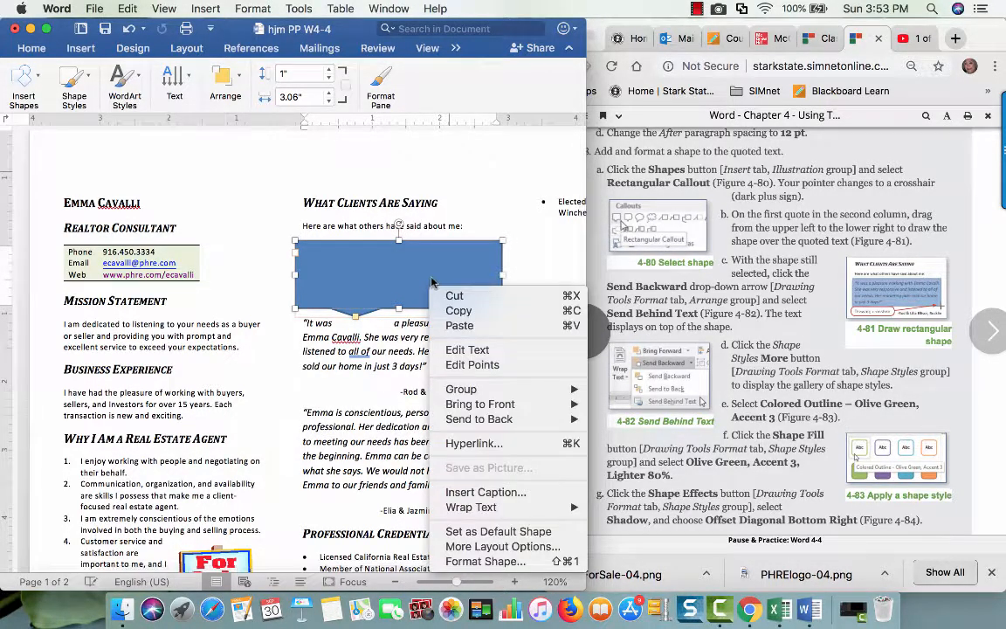
click(407, 283)
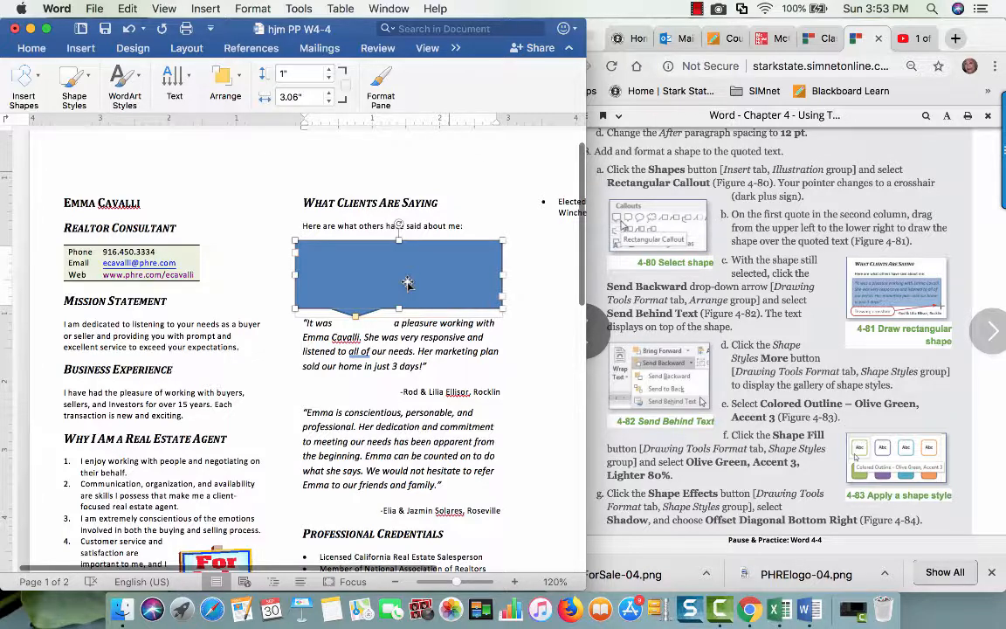
right_click(407, 283)
click(390, 297)
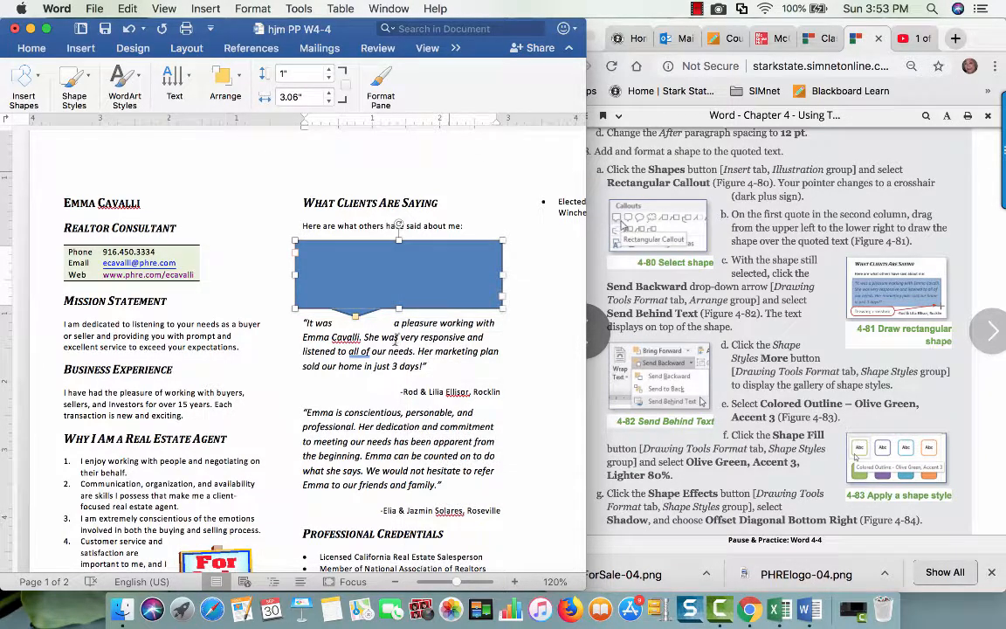
drag(390, 298, 396, 297)
right_click(381, 267)
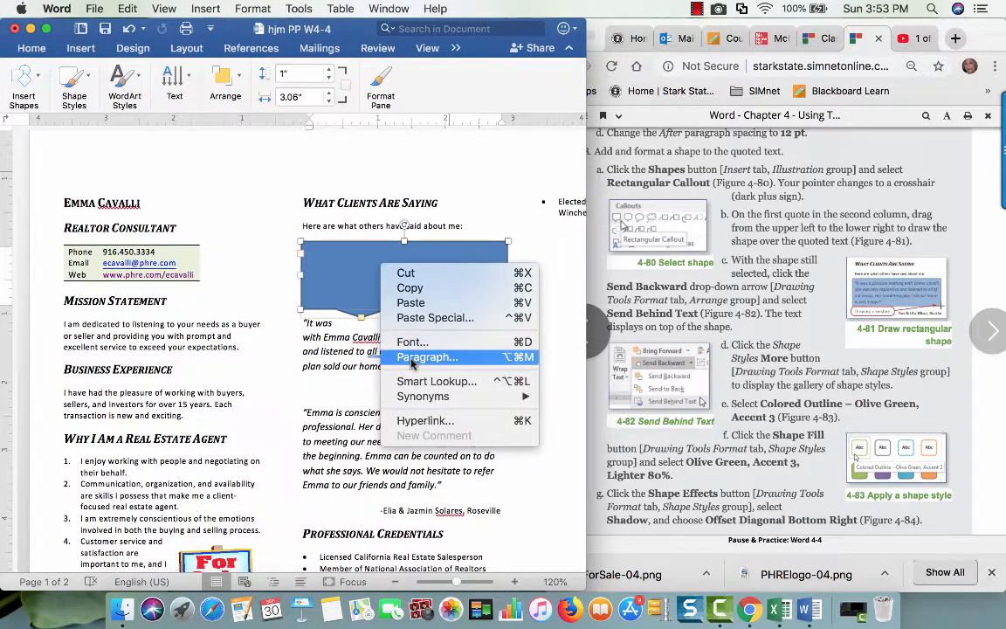
click(343, 381)
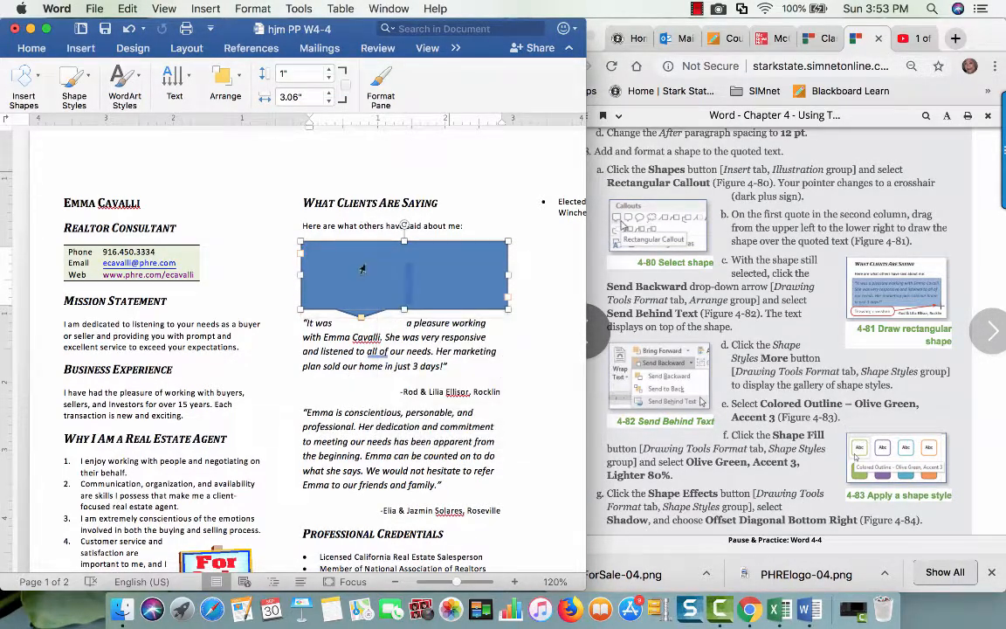
right_click(374, 246)
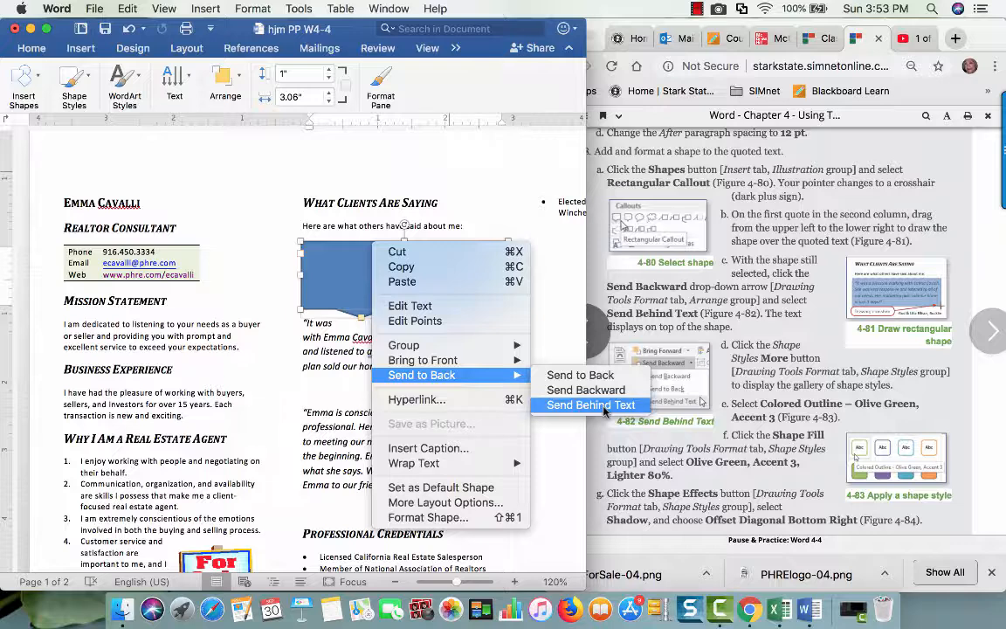
click(605, 406)
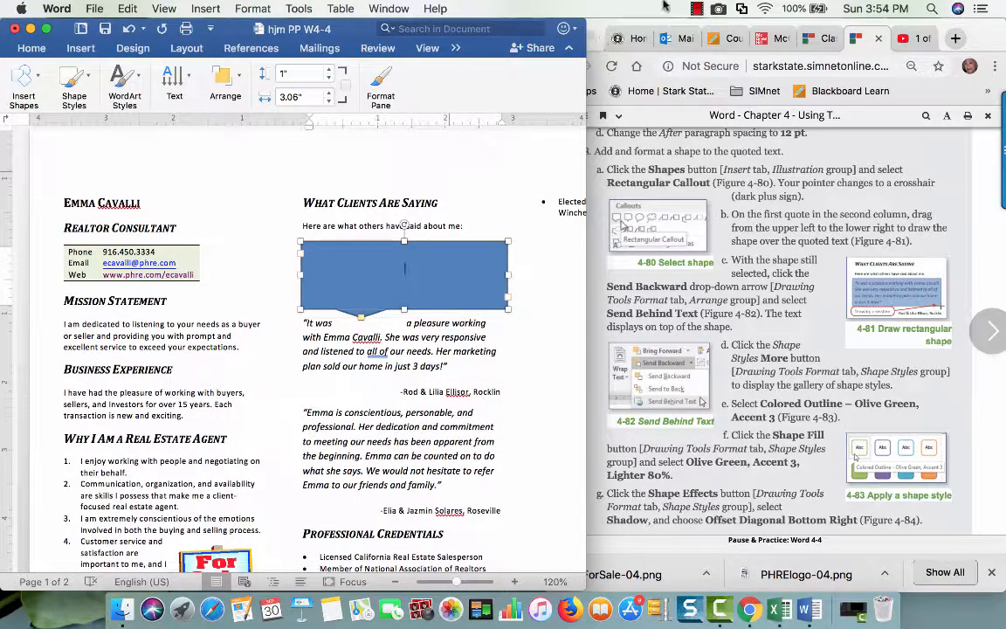
click(696, 9)
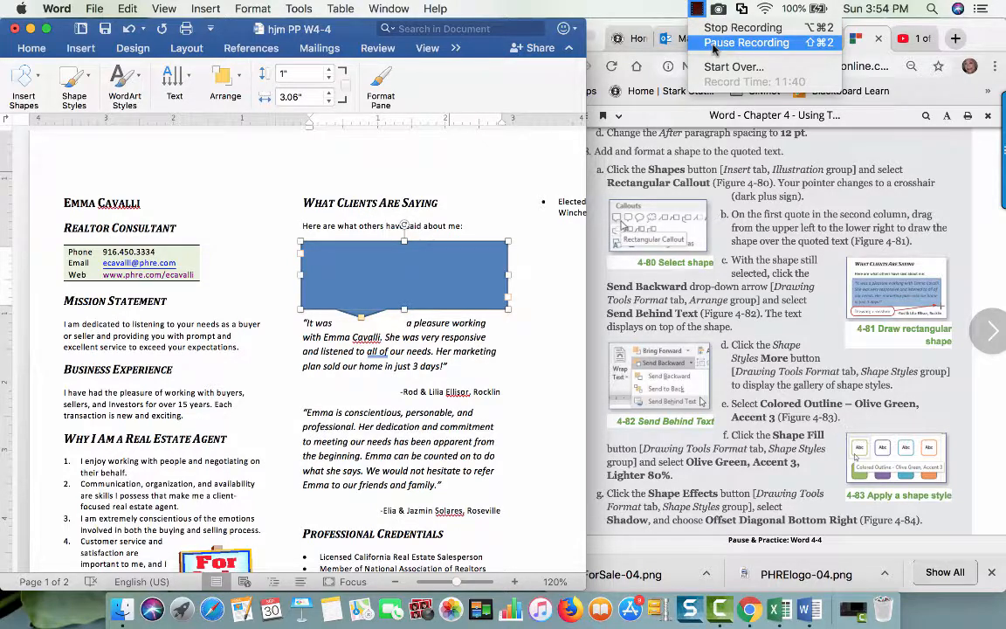
click(742, 41)
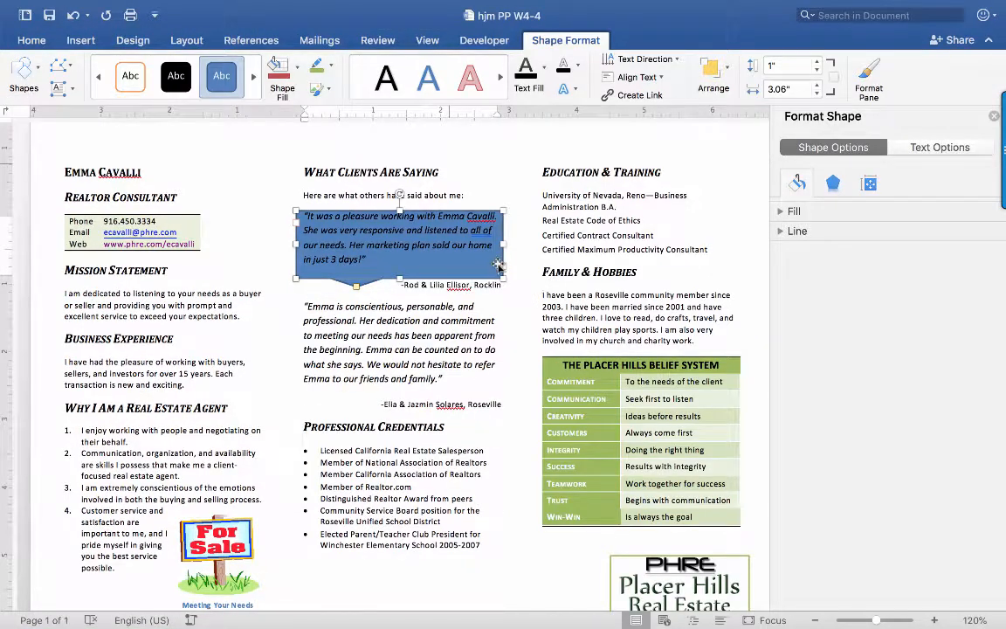
Step: Review the Send to Back and Wrap Text options available for the callout on the first quote
right_click(470, 210)
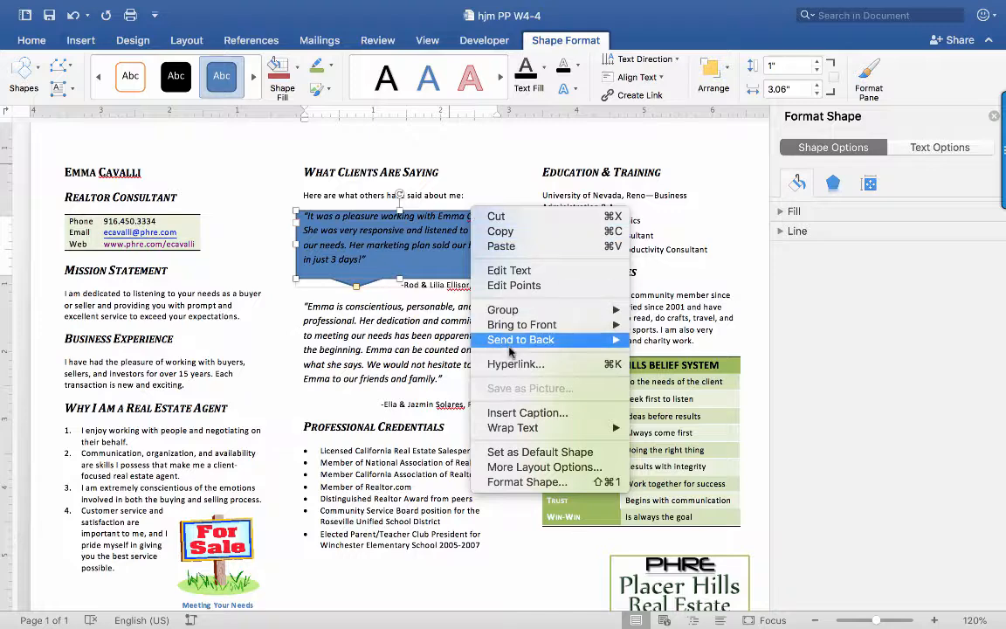
mouse_move(514, 340)
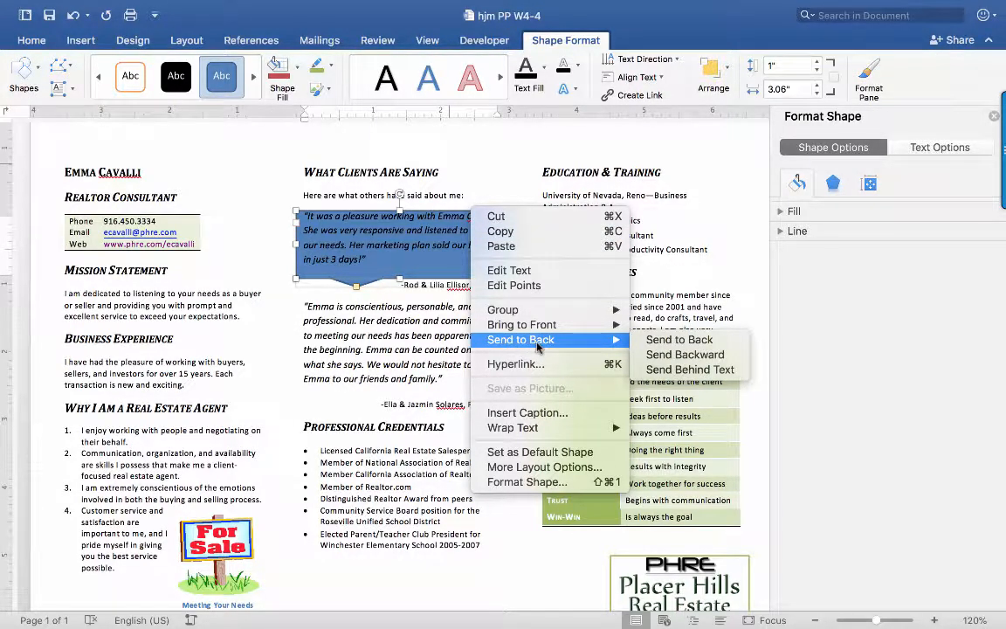
mouse_move(529, 427)
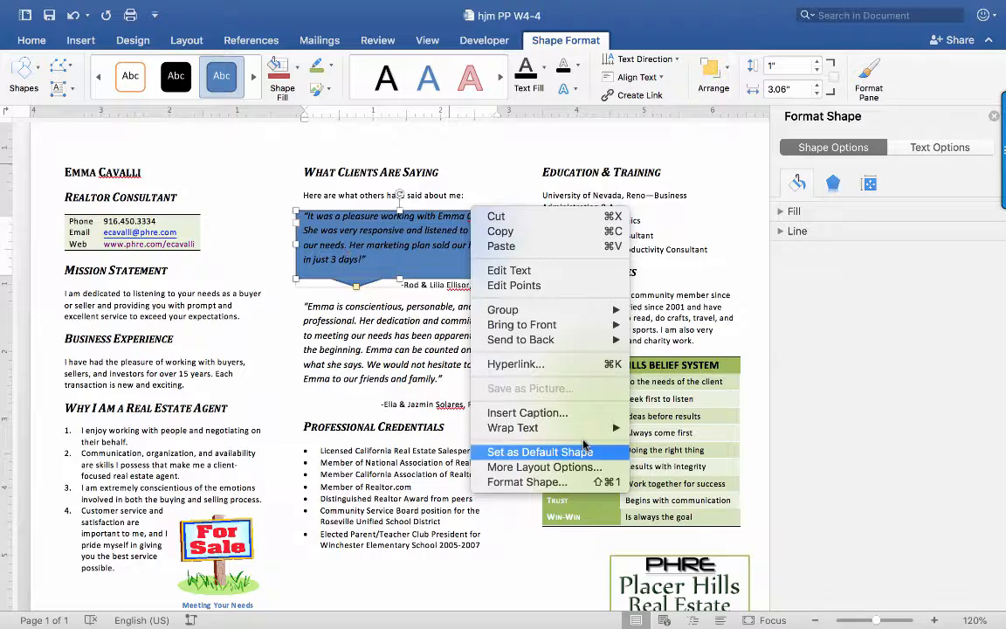
mouse_move(621, 345)
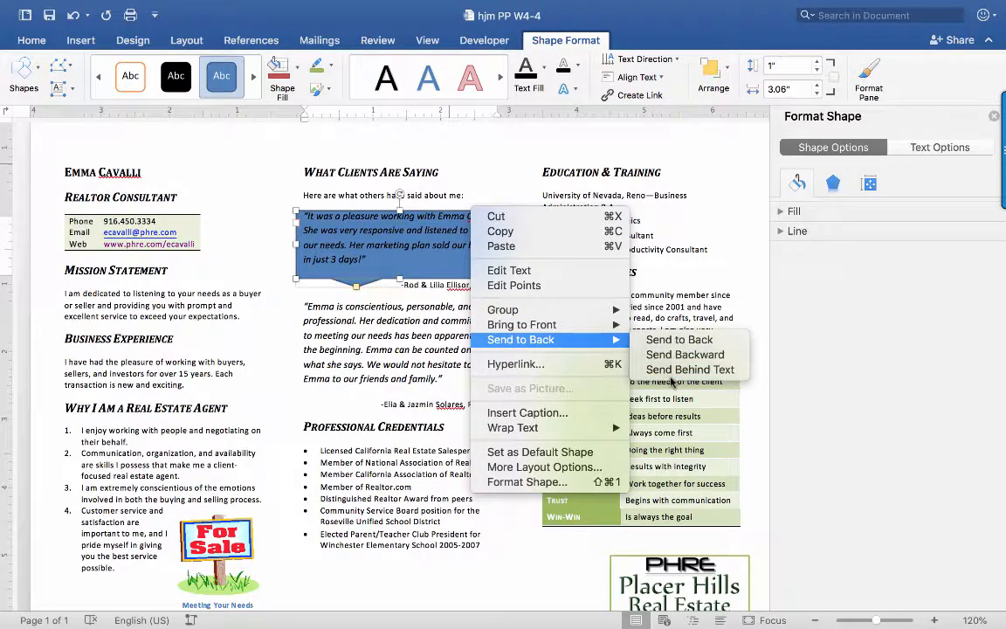
click(845, 382)
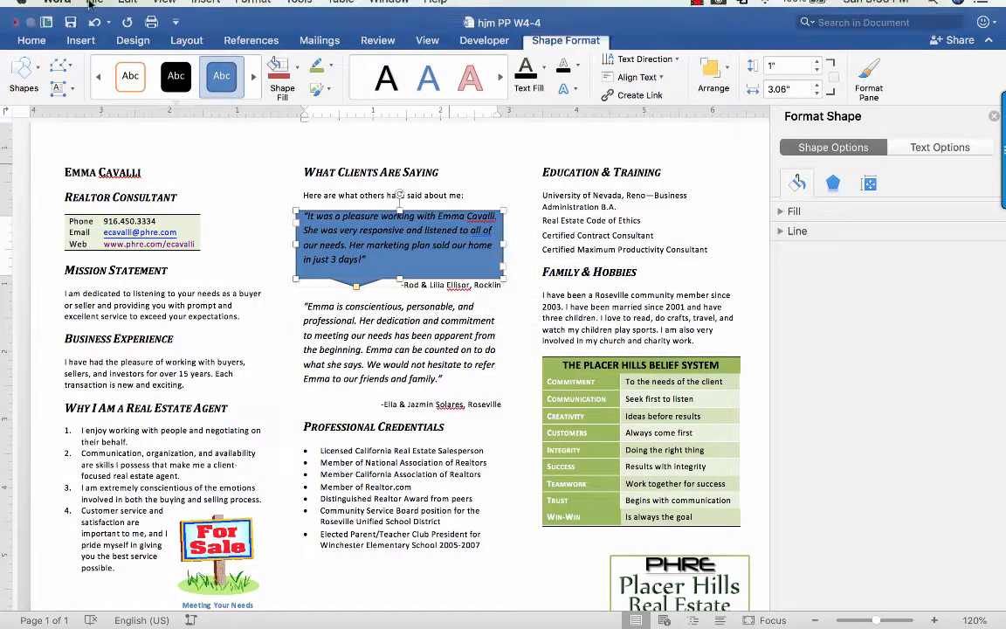
Step: Examine the callout beside the shape style instructions and view the gallery of available shape styles
click(45, 33)
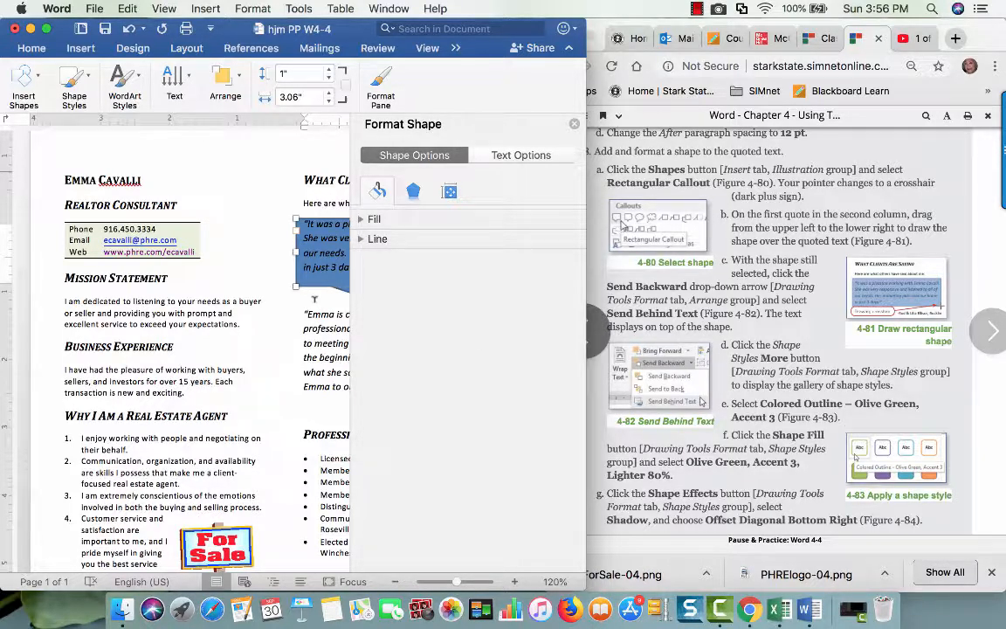
scroll(307, 286, right, 10)
click(209, 241)
click(209, 241)
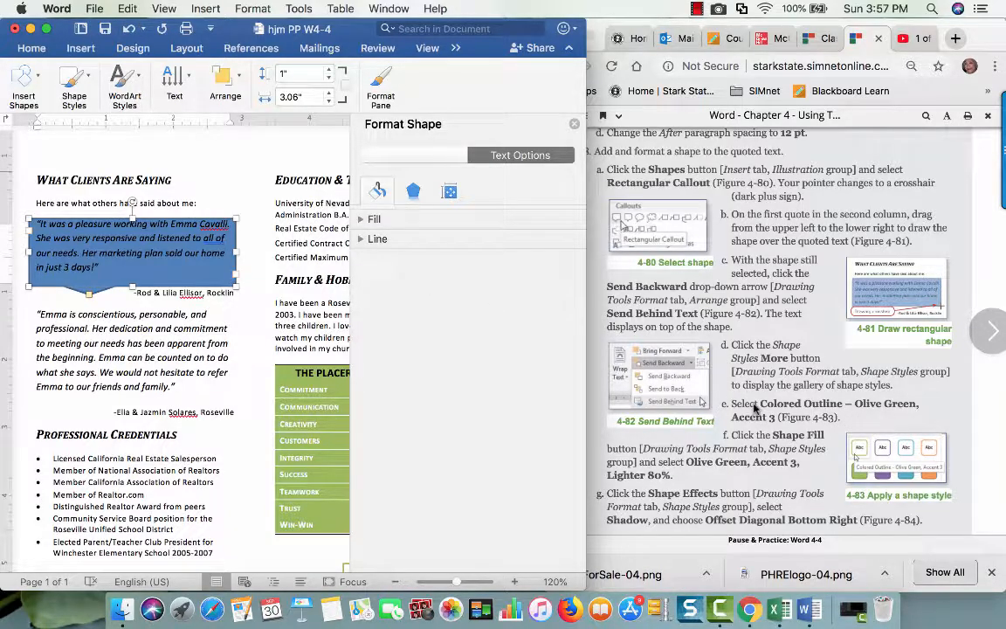
click(48, 30)
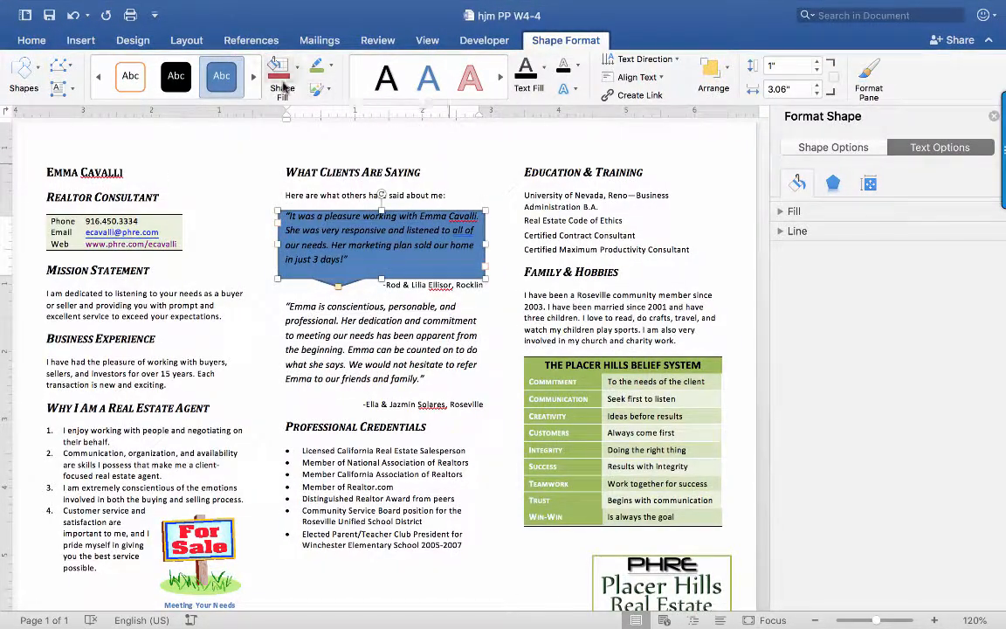
click(175, 102)
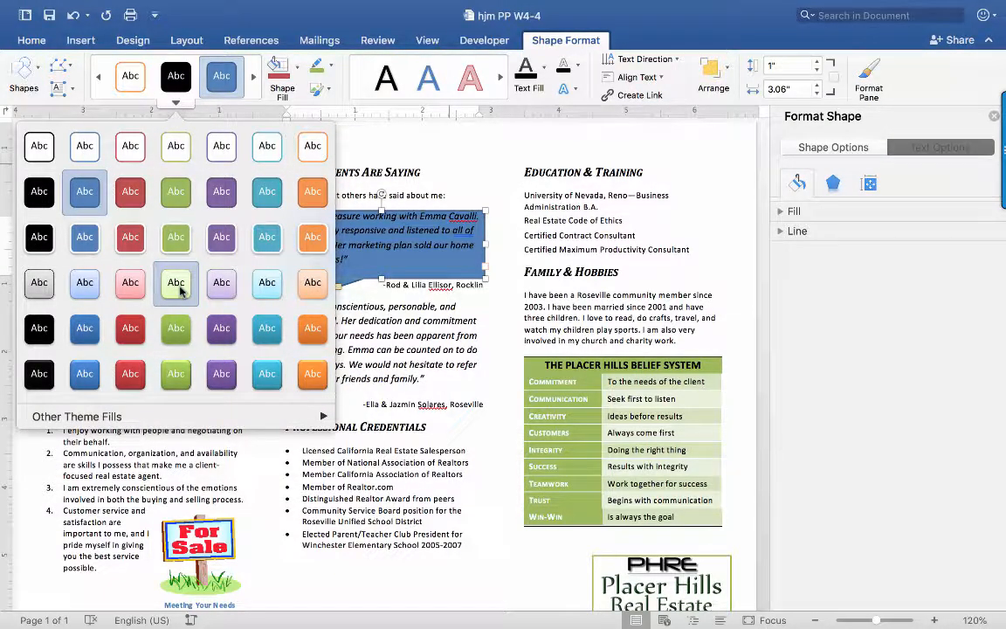
mouse_move(33, 4)
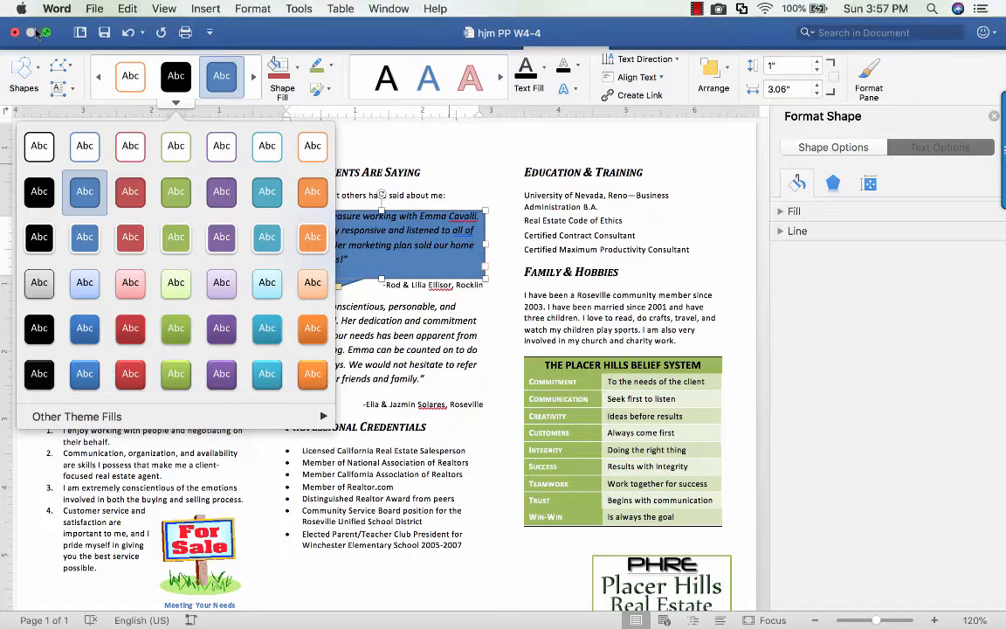
click(45, 32)
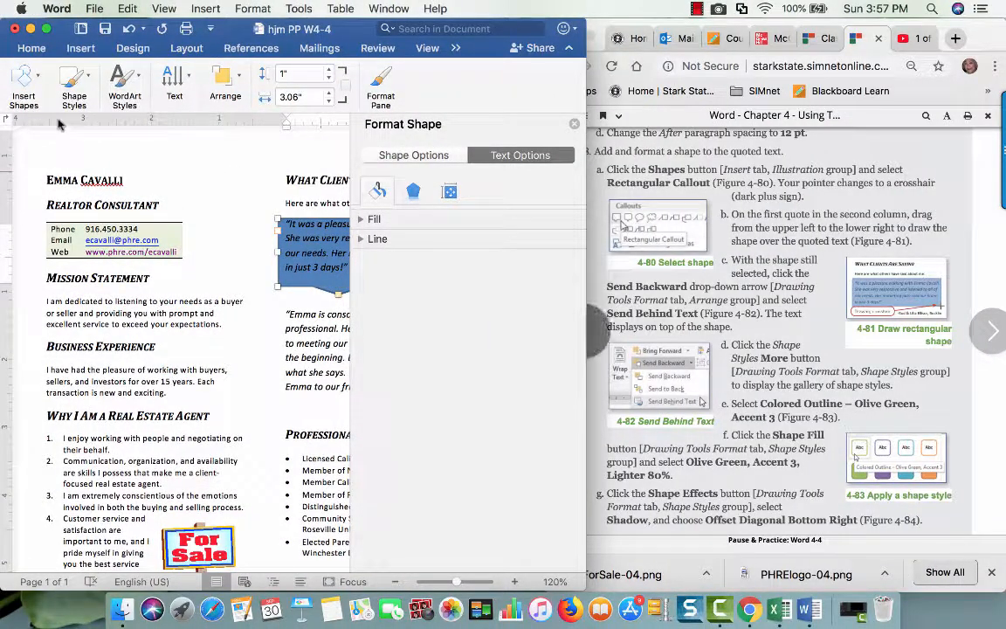
Step: Apply the Colored Outline - Olive Green, Accent 3 shape style to the callout behind the first quote
click(86, 81)
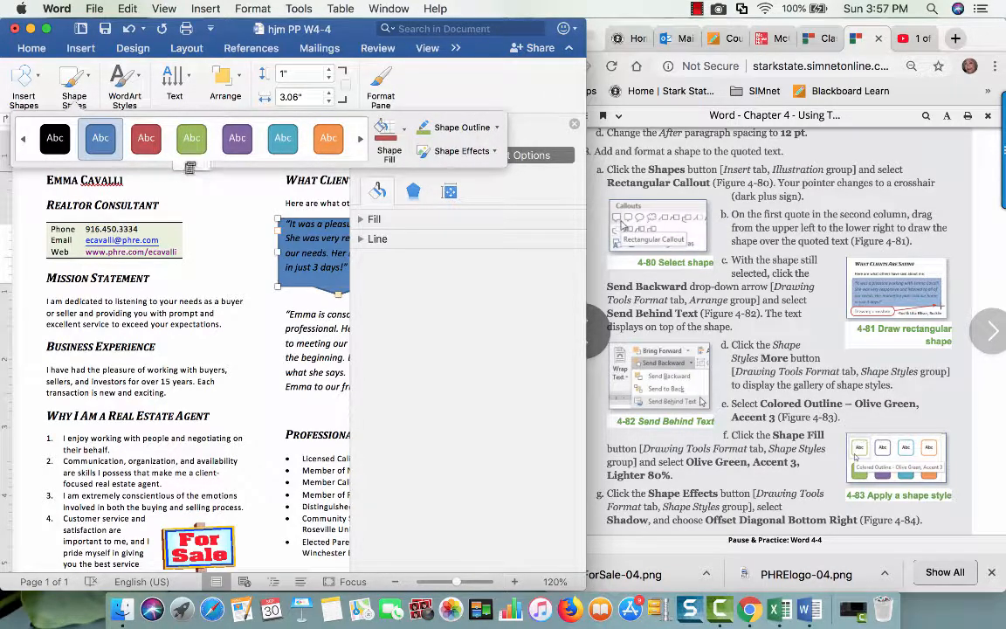
click(189, 165)
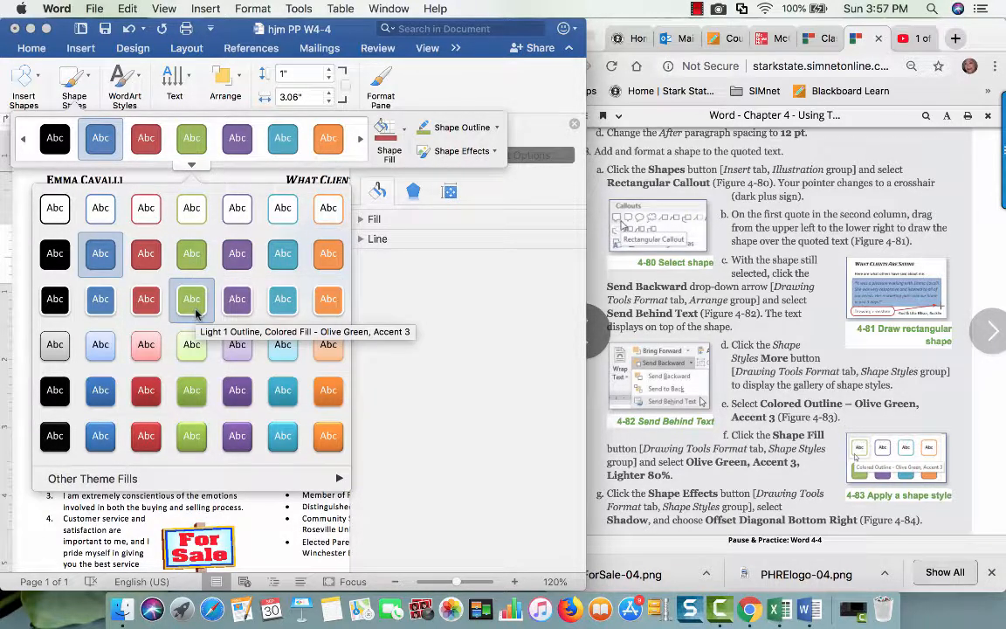
click(192, 210)
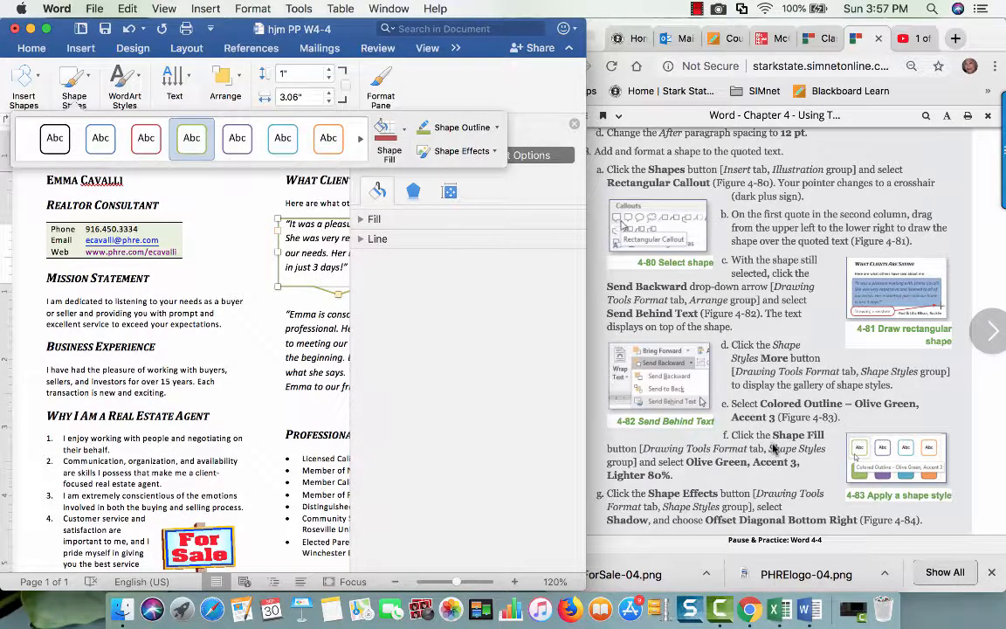
Step: Set the callout's shape fill to Olive Green, Accent 3, Lighter 80%
click(130, 78)
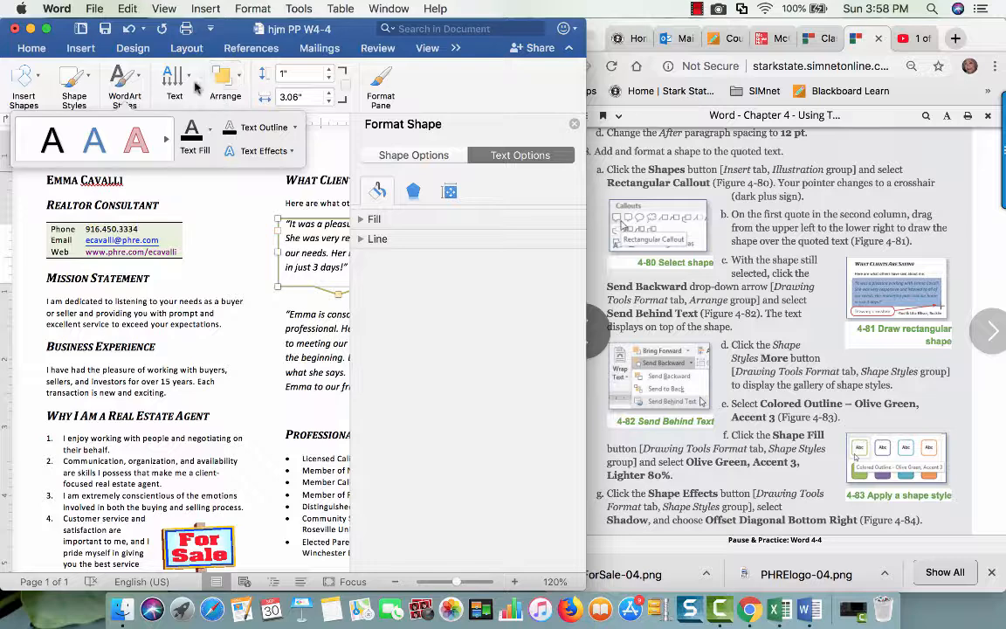
click(124, 85)
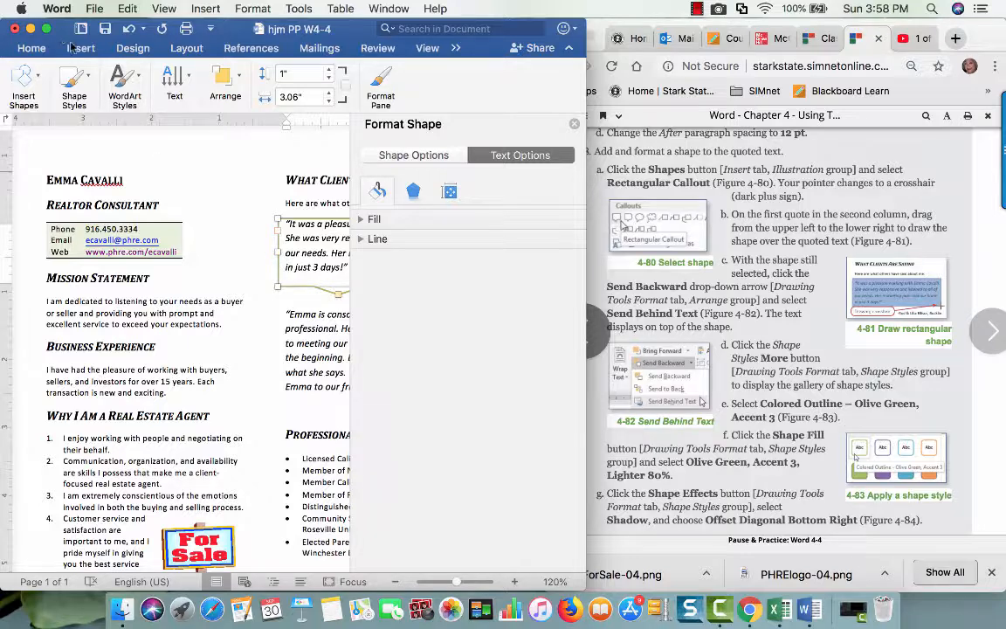
click(75, 84)
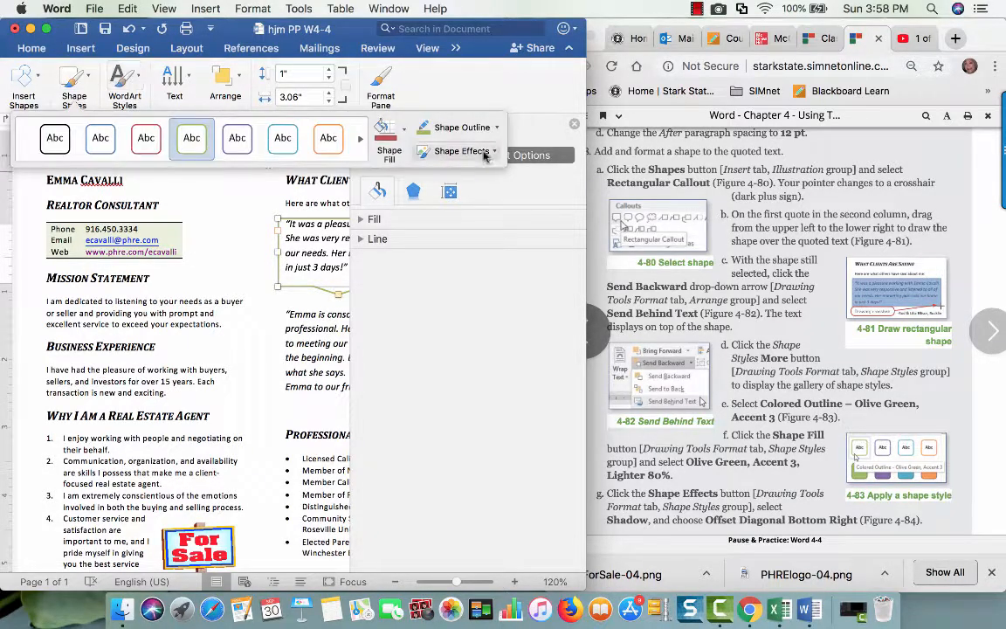
click(404, 132)
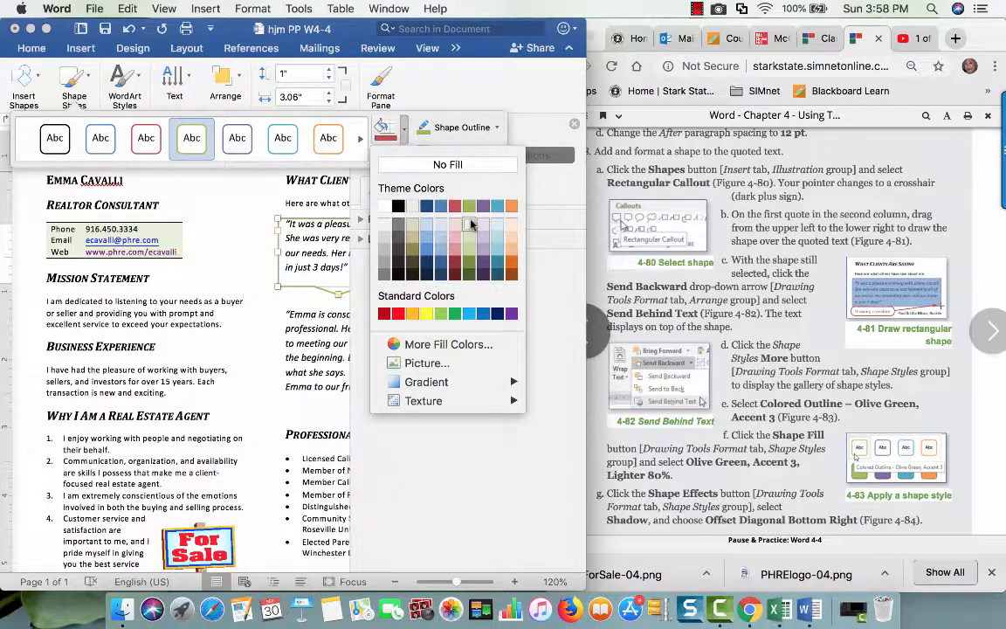
click(469, 225)
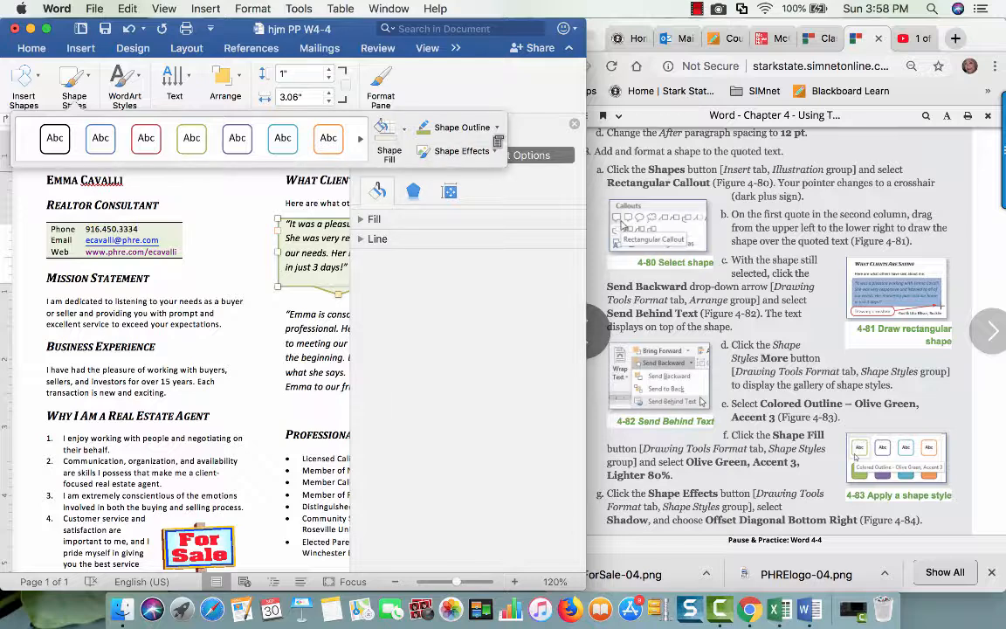
Step: Look through the shape effects for the first quote's callout and read the shadow, size and positioning instructions
click(495, 151)
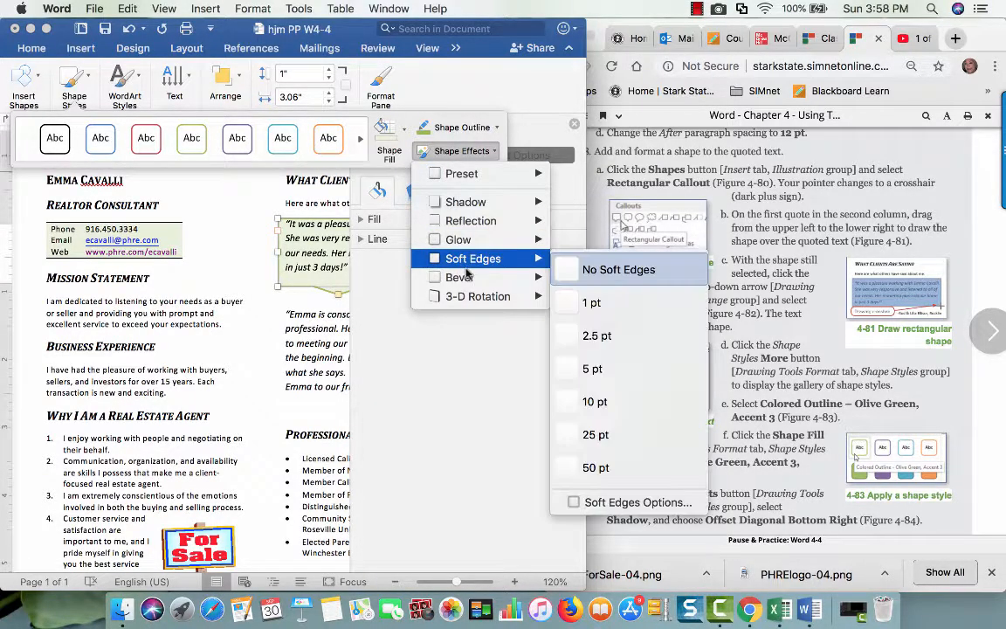
mouse_move(474, 278)
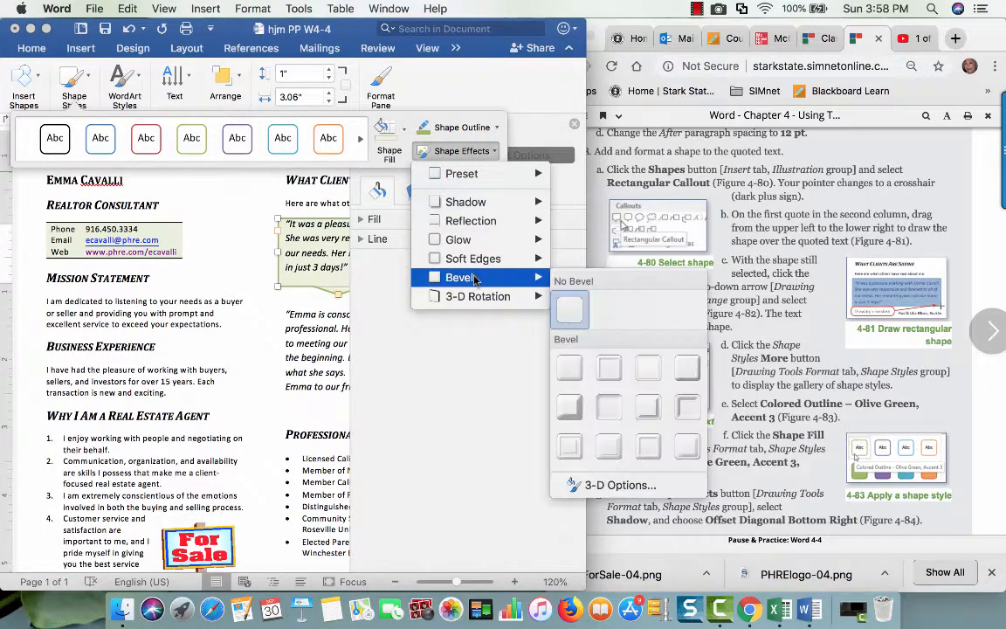
mouse_move(479, 207)
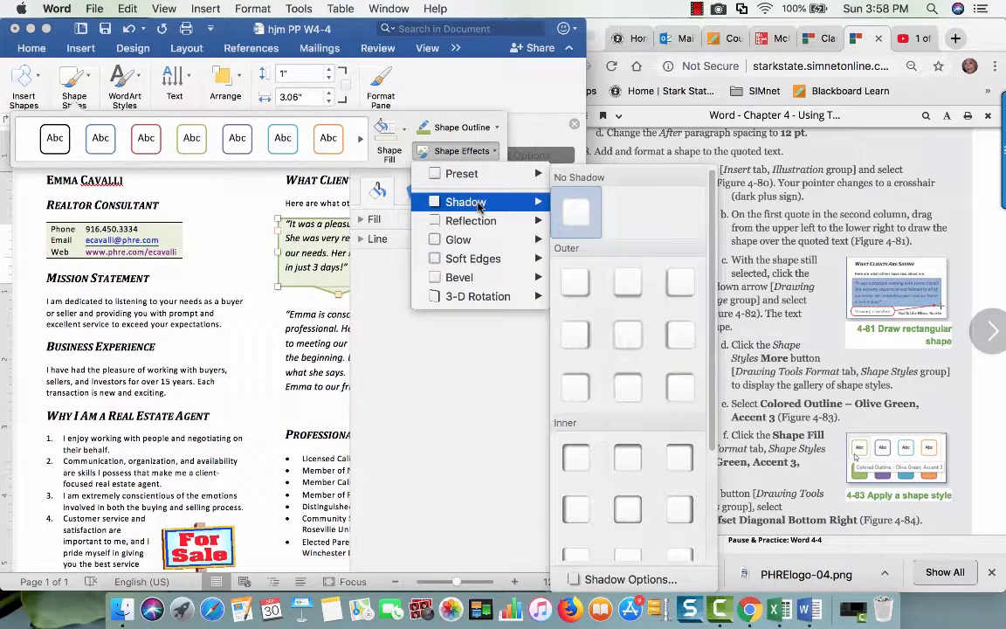
click(746, 385)
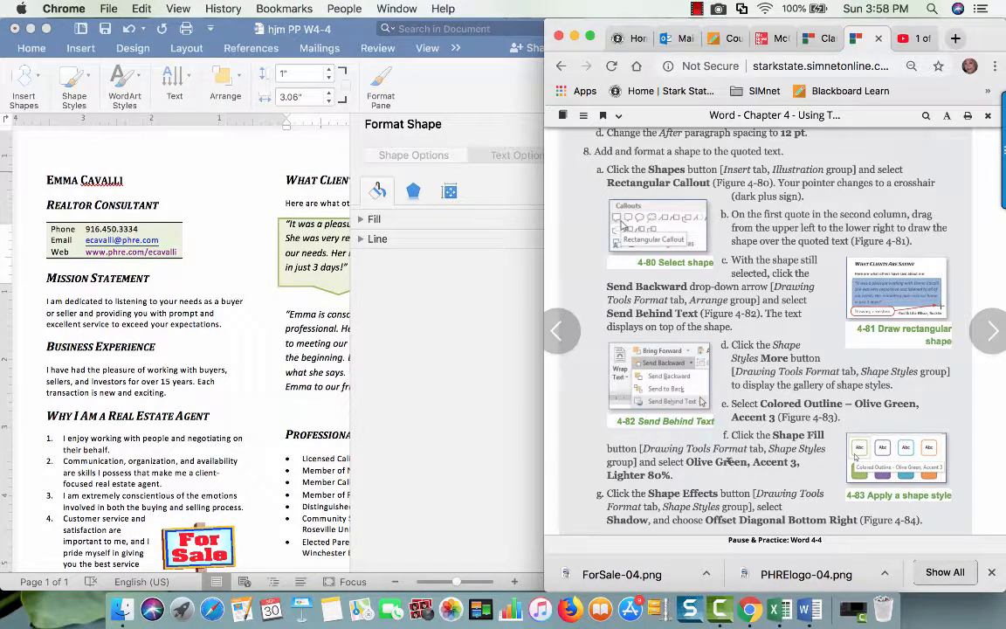
scroll(730, 461, down, 5)
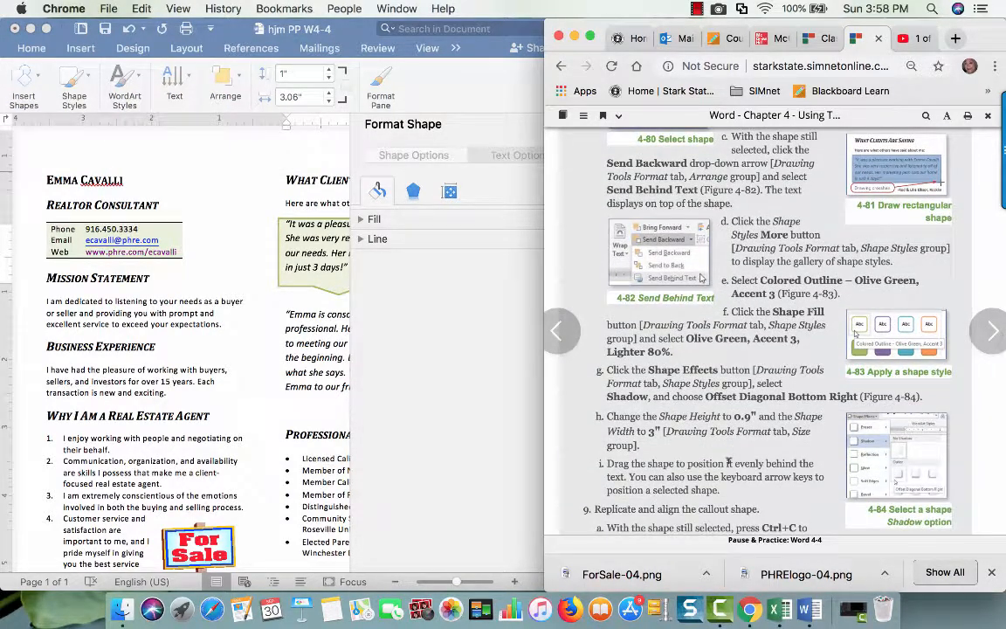
click(139, 80)
click(125, 82)
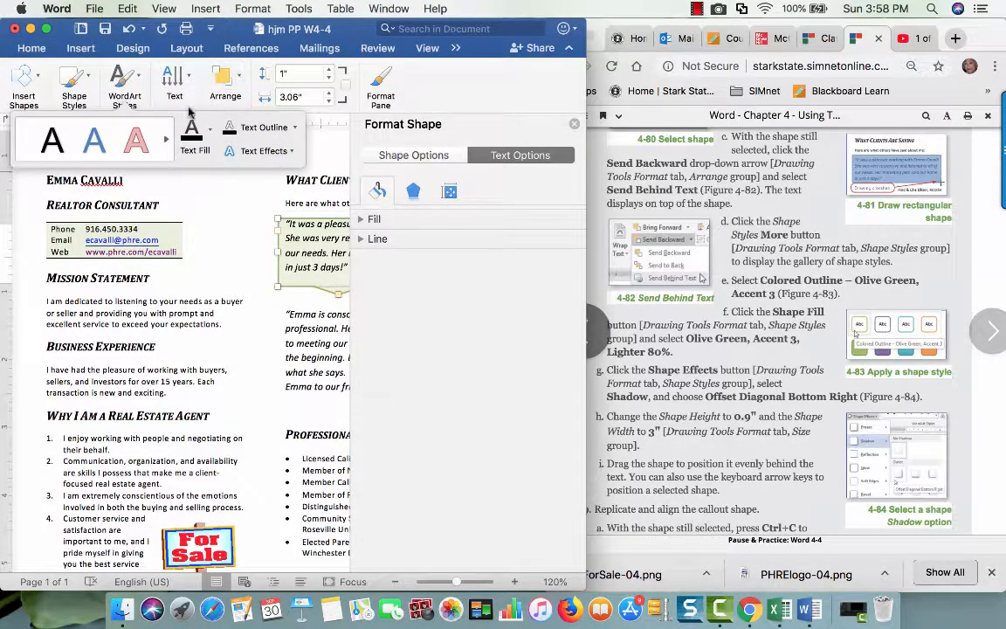
click(142, 78)
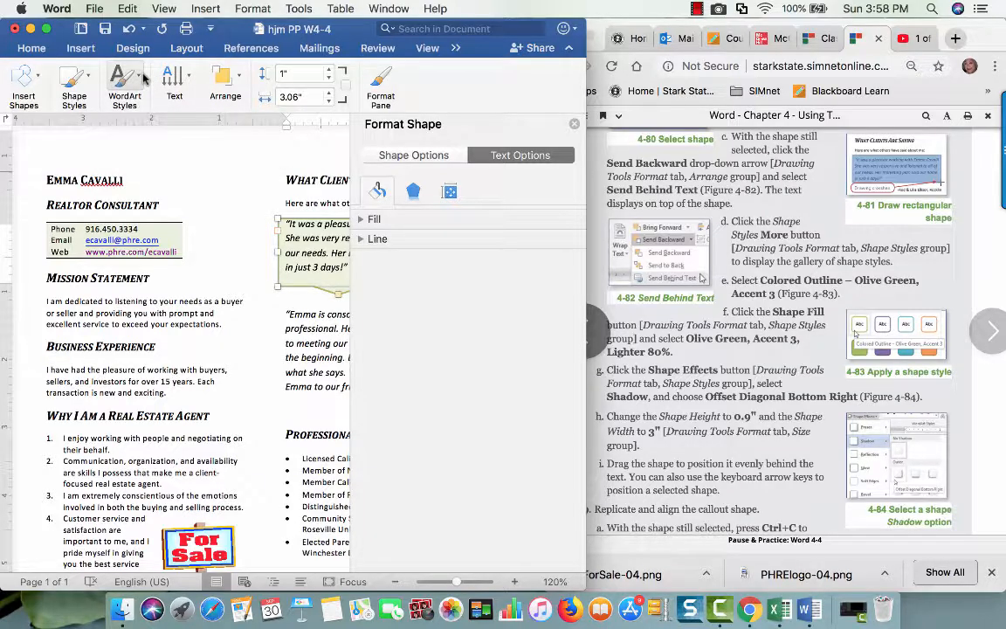
click(125, 77)
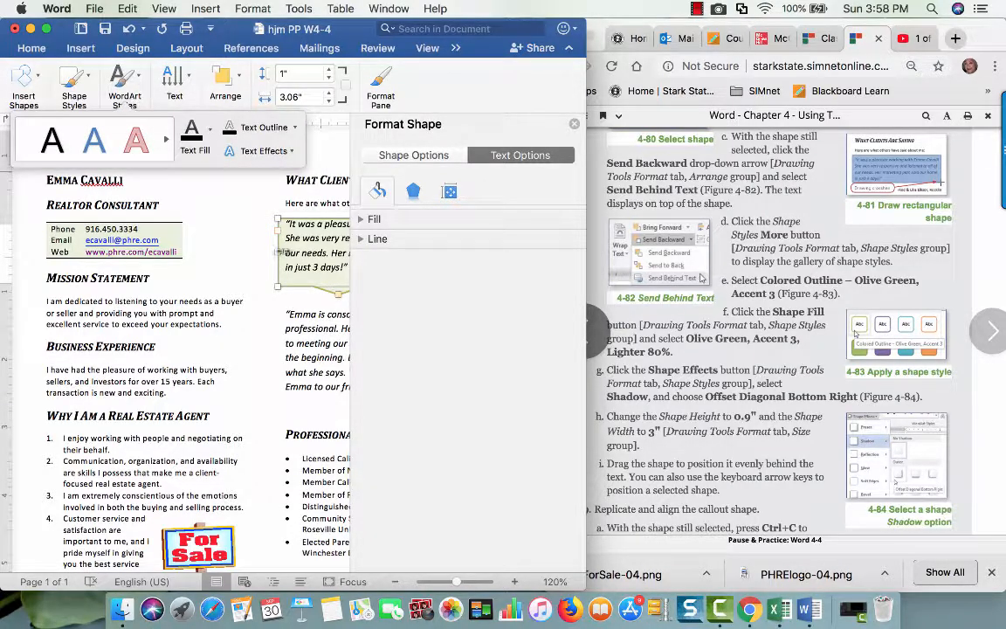
click(279, 247)
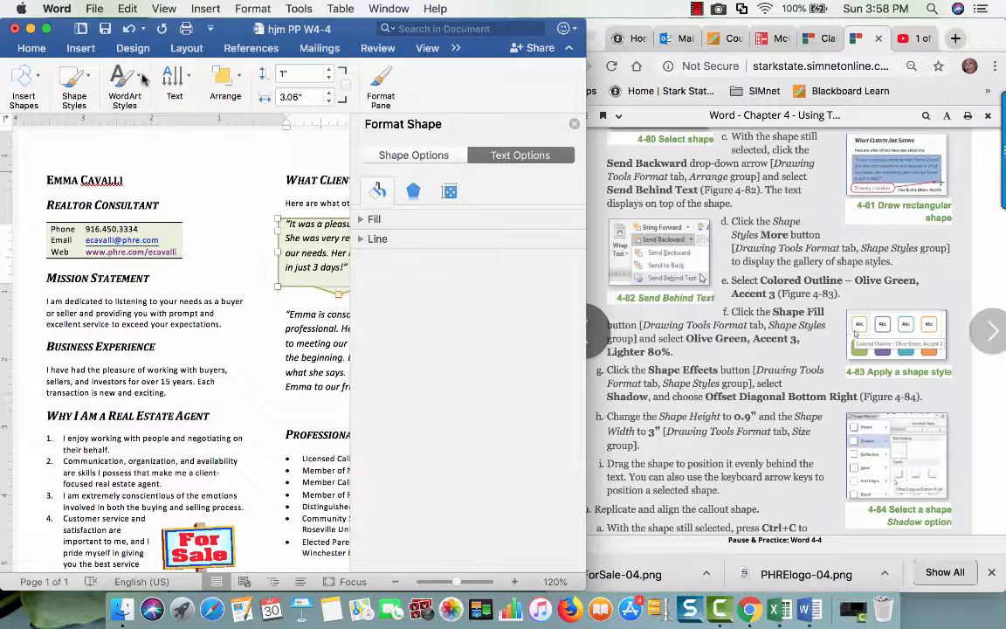
Step: Apply the Offset Diagonal Bottom Right outer shadow to the callout behind the first quote
click(87, 78)
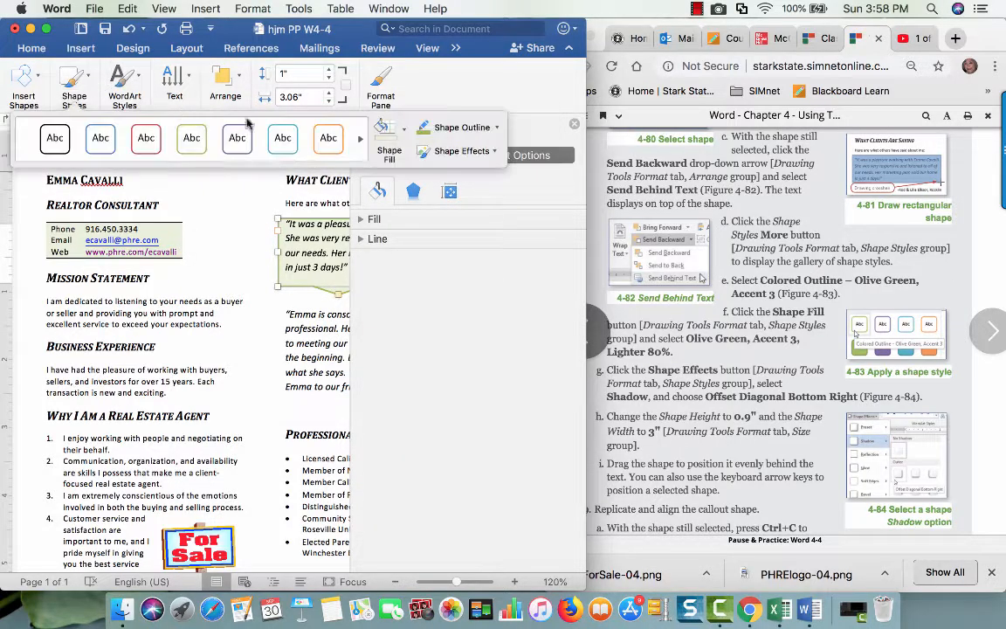
click(463, 151)
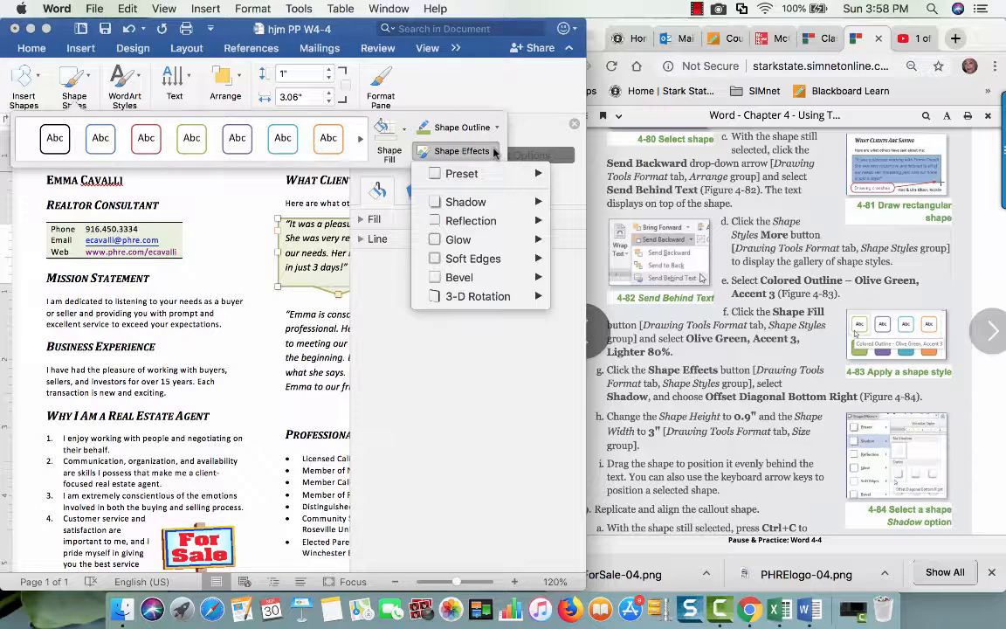
mouse_move(502, 202)
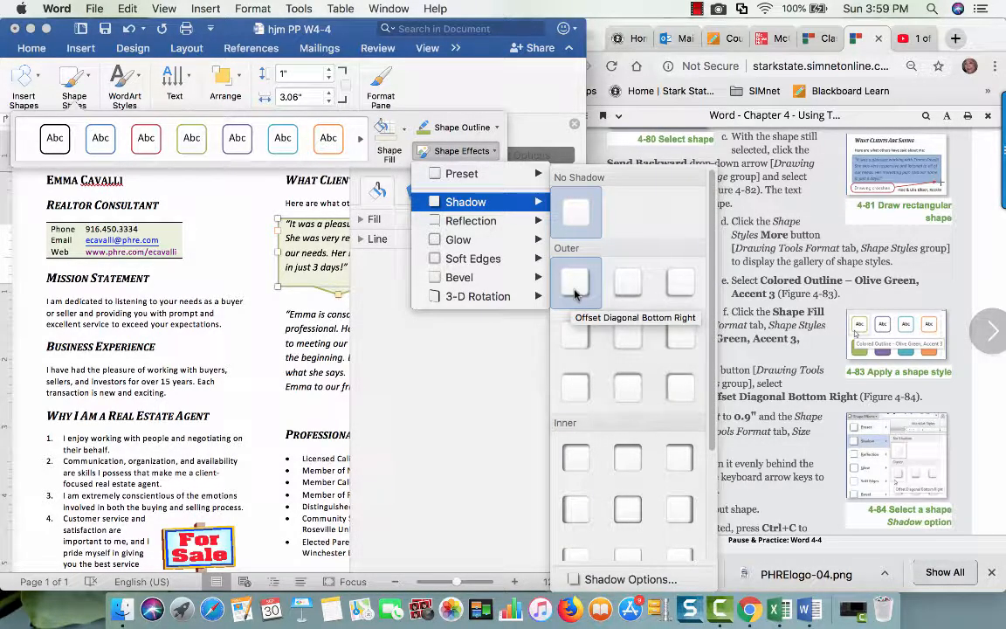
click(574, 294)
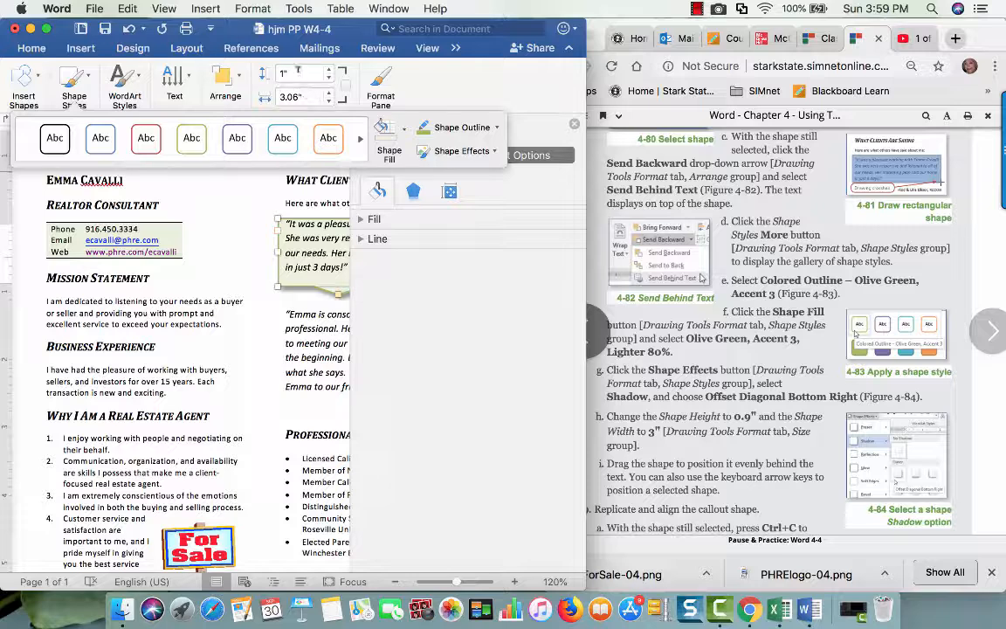
Step: Resize the first quote's callout to 0.9" high and 3" wide, and position it evenly behind the text
click(261, 70)
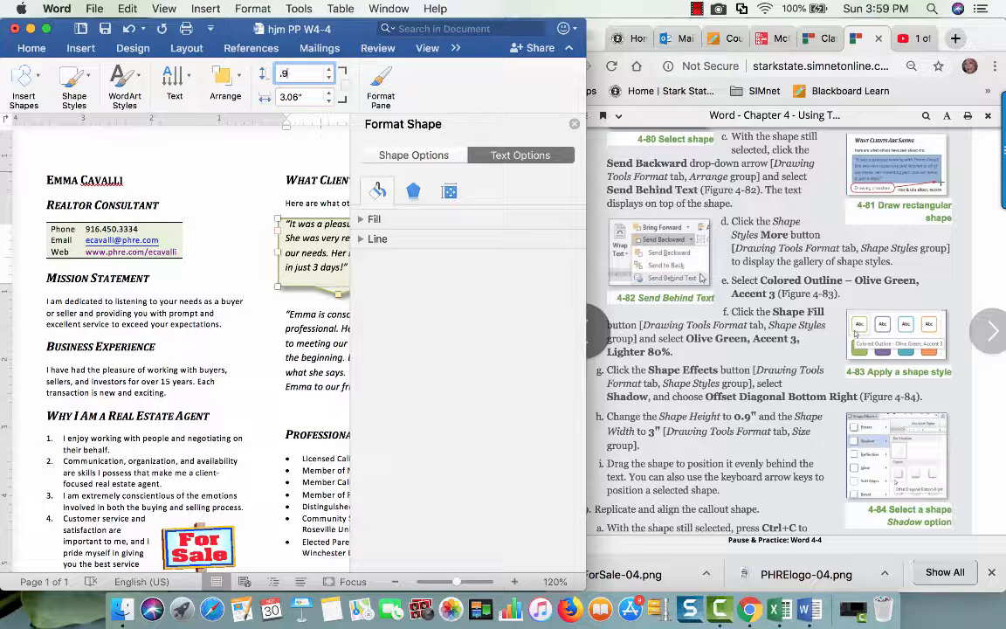
key(Return)
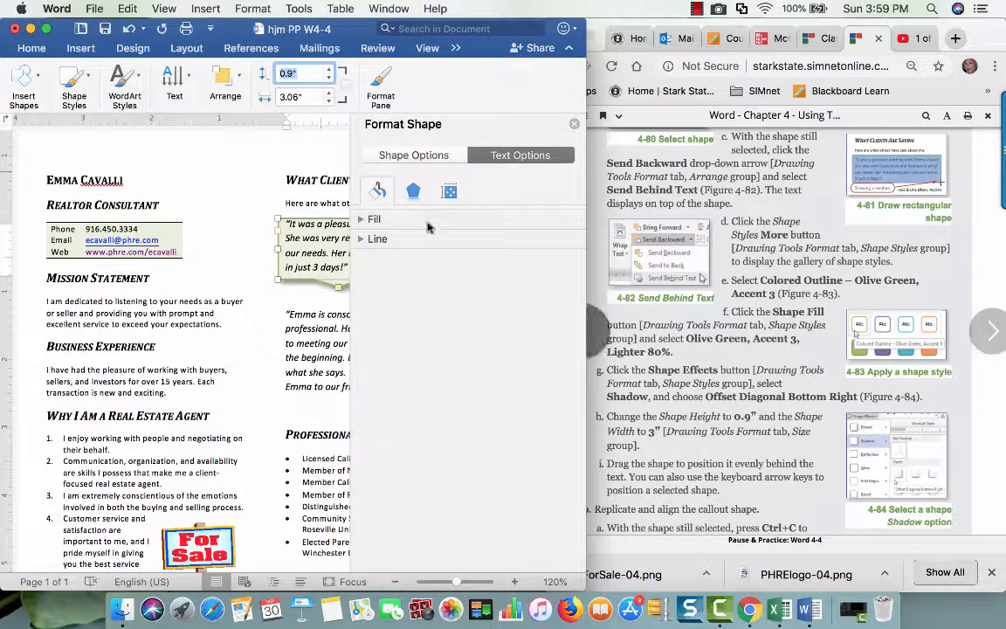
click(300, 97)
key(BackSpace)
key(BackSpace)
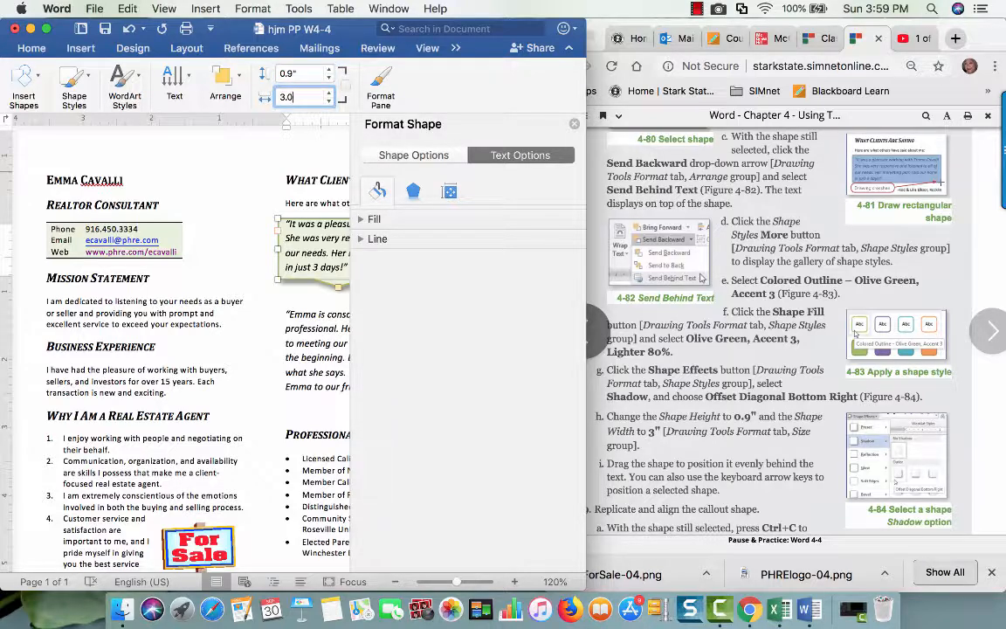
key(Return)
click(574, 124)
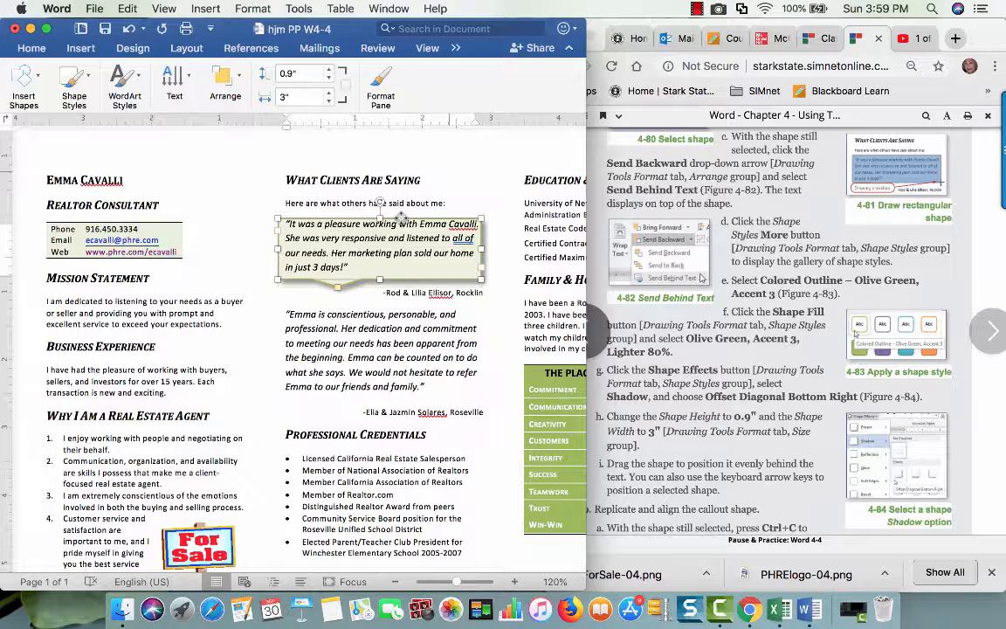
mouse_move(401, 216)
mouse_down()
mouse_move(380, 217)
mouse_move(402, 218)
mouse_up()
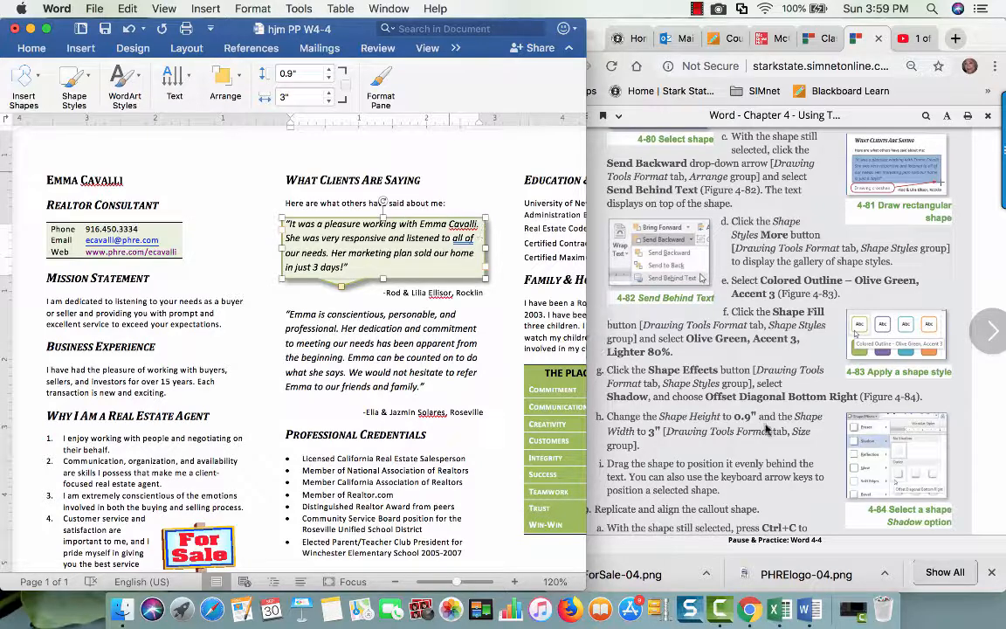
Step: Duplicate the first quote's callout and place the copy behind the second quote
scroll(768, 436, down, 5)
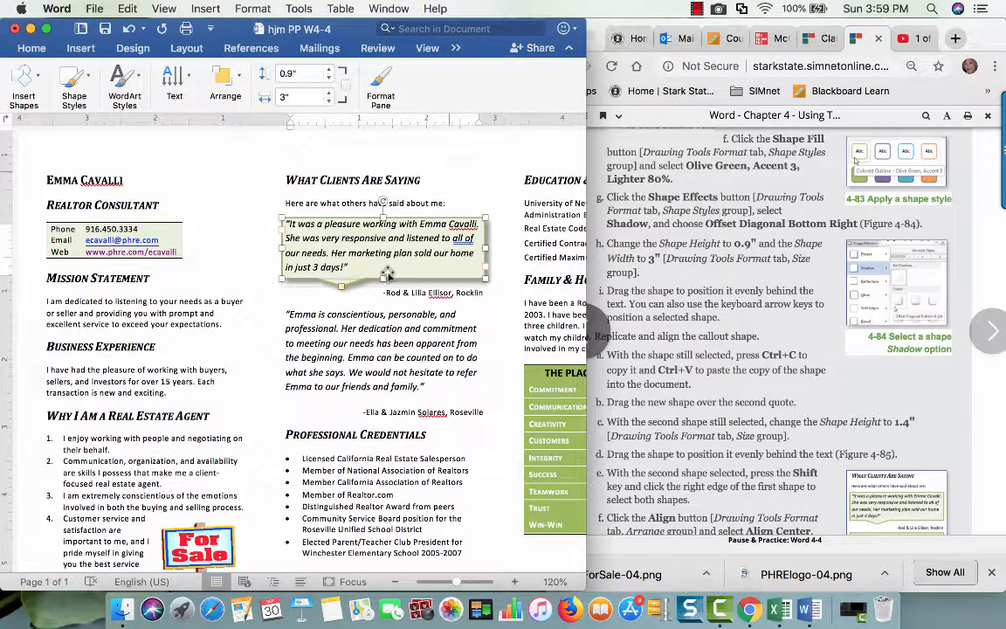
key(super+c)
key(super+v)
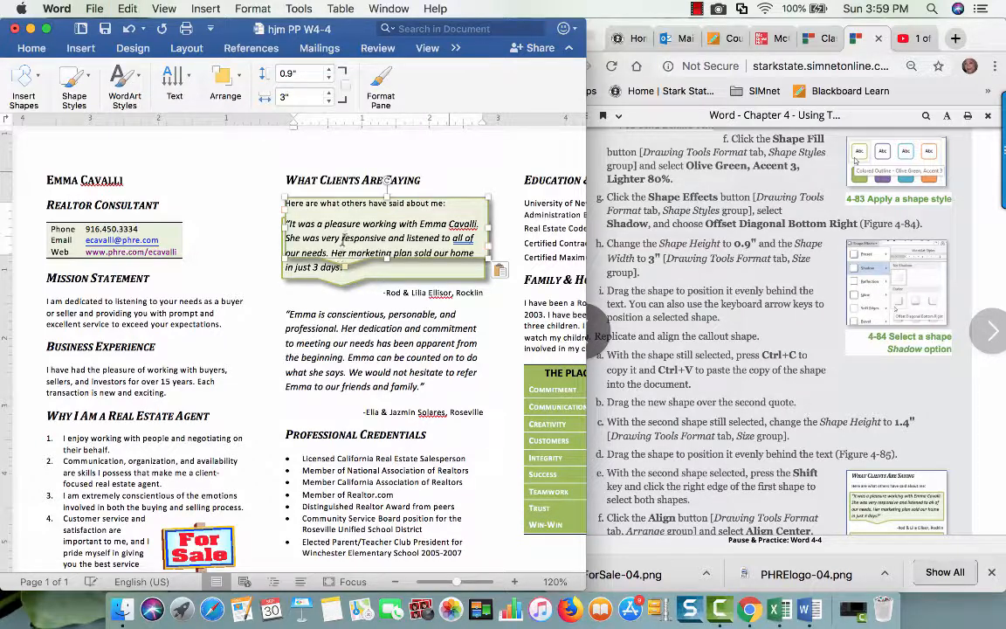
drag(346, 195, 347, 304)
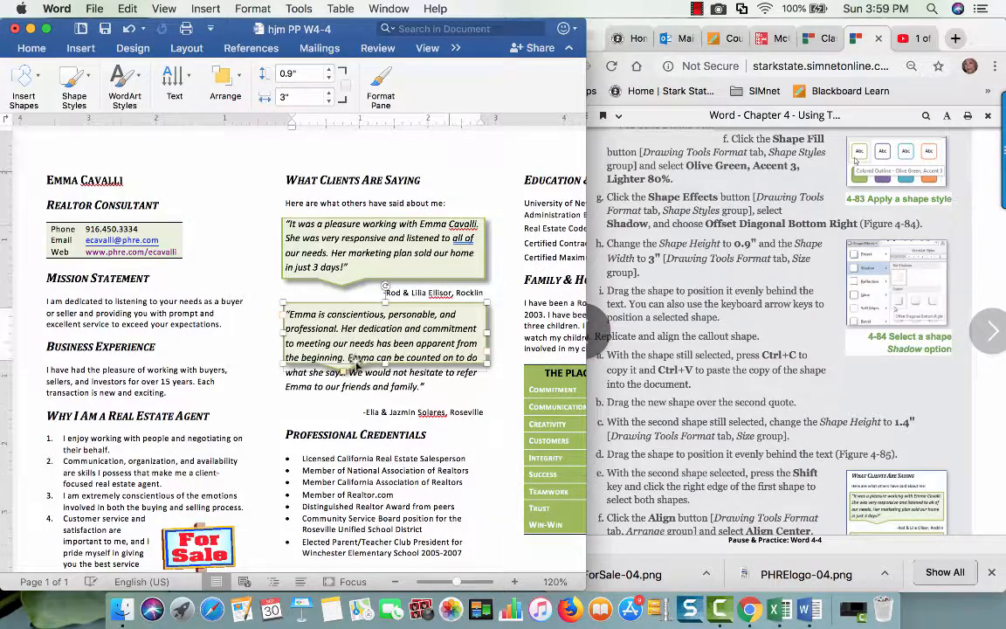
Step: Extend the second quote's callout downward to cover the whole quote, setting its height to 1.4"
drag(384, 361, 385, 397)
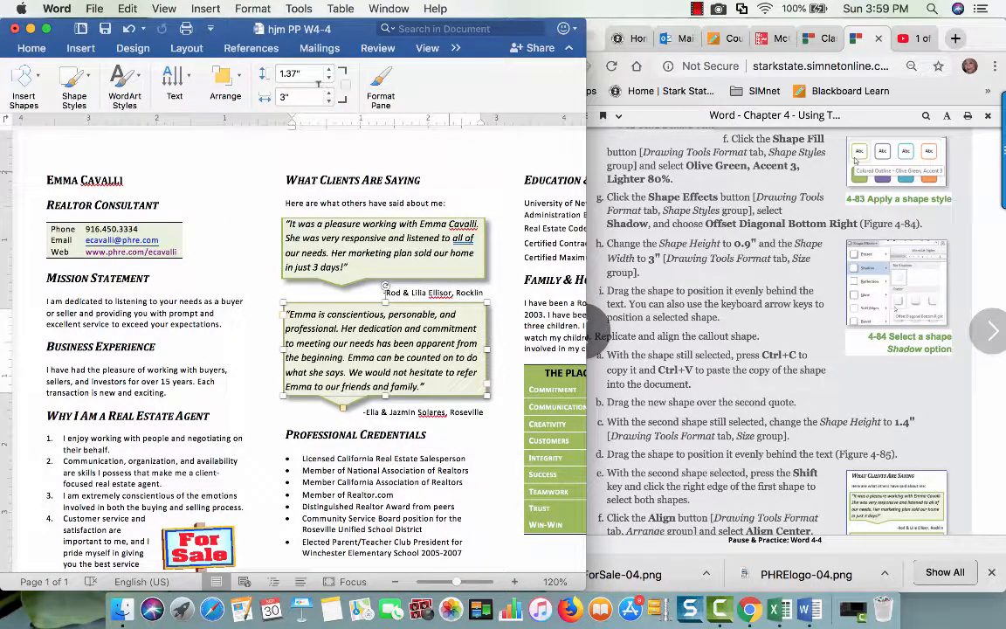
click(295, 73)
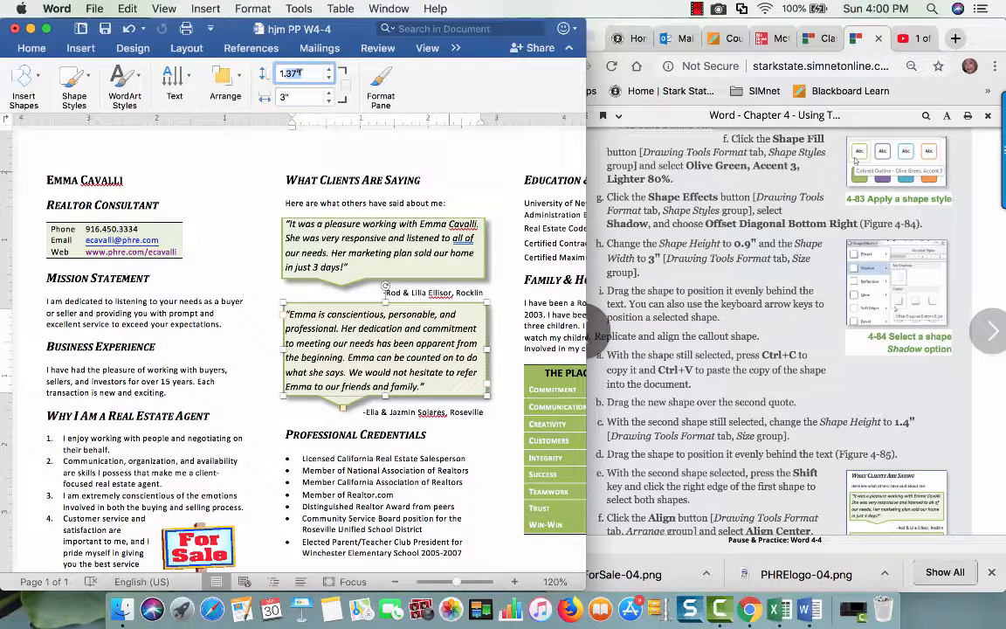
text(1.4)
key(Return)
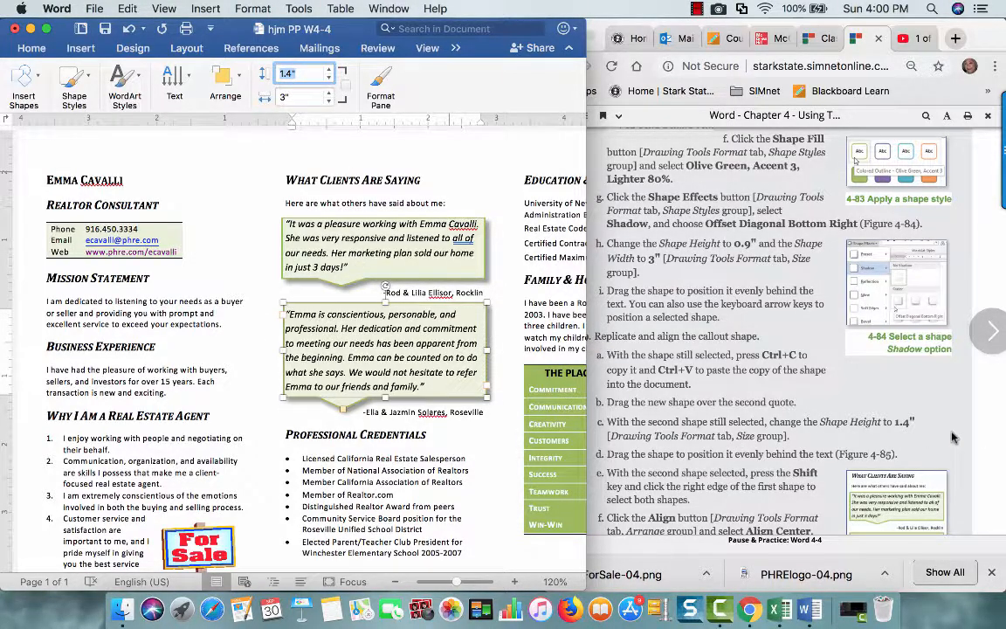
Step: Align the two quote callouts with each other using Align Center and save the brochure
scroll(856, 387, down, 3)
scroll(952, 434, down, 1)
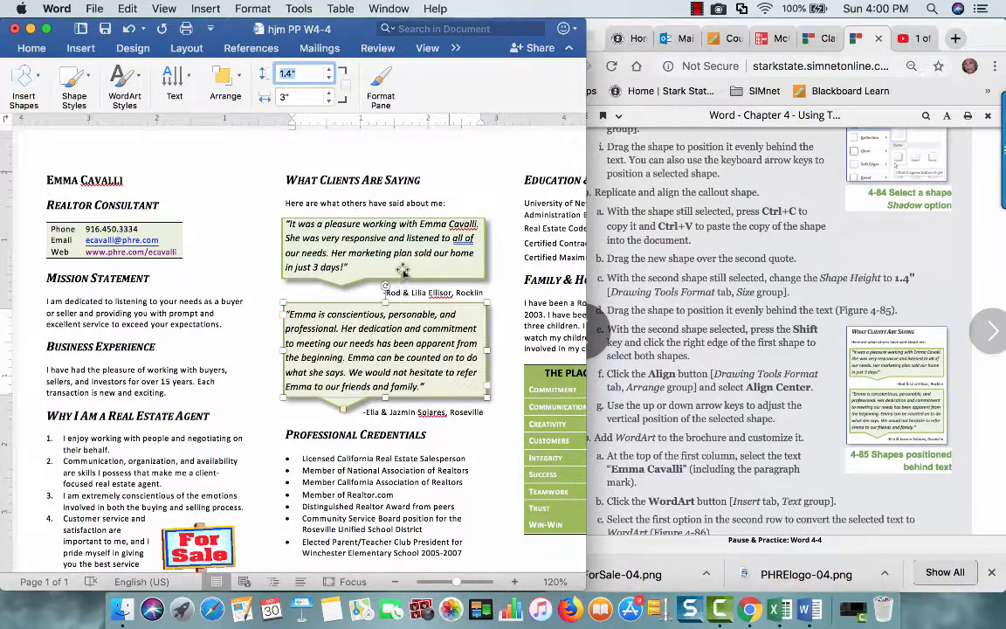
key(Return)
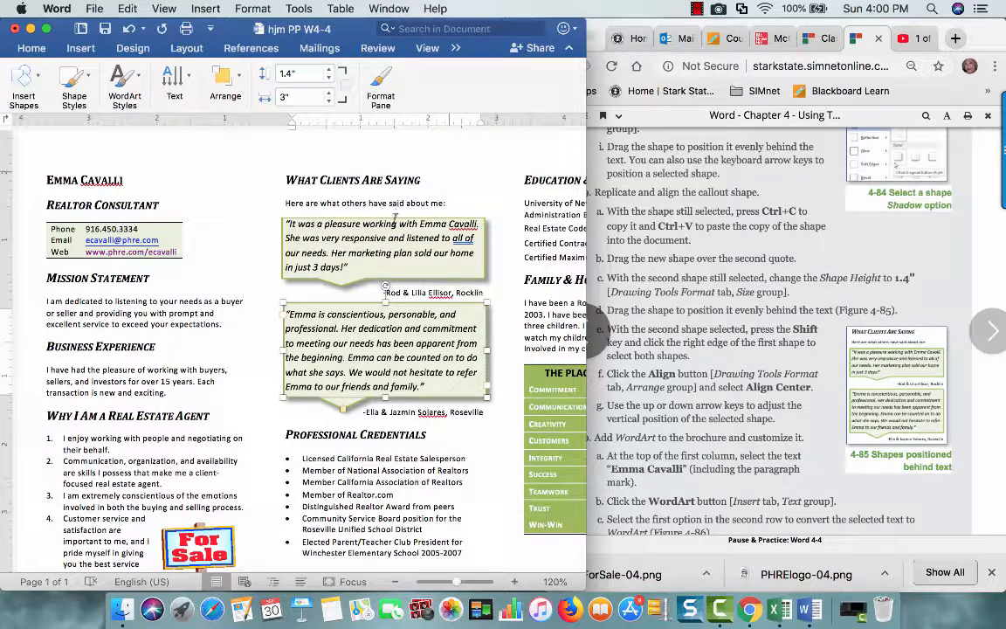
shift+click(433, 275)
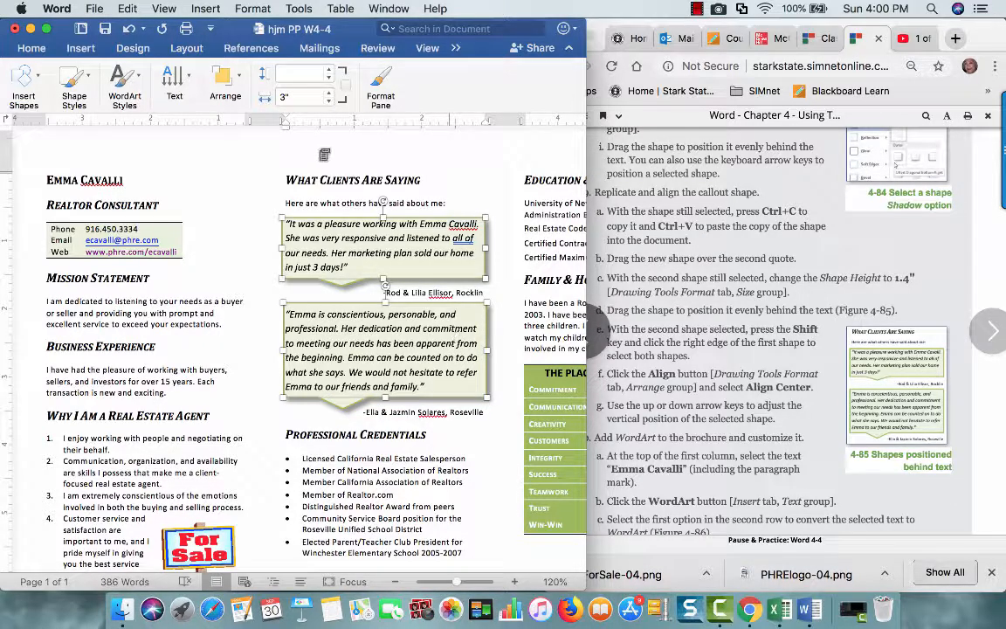
click(225, 83)
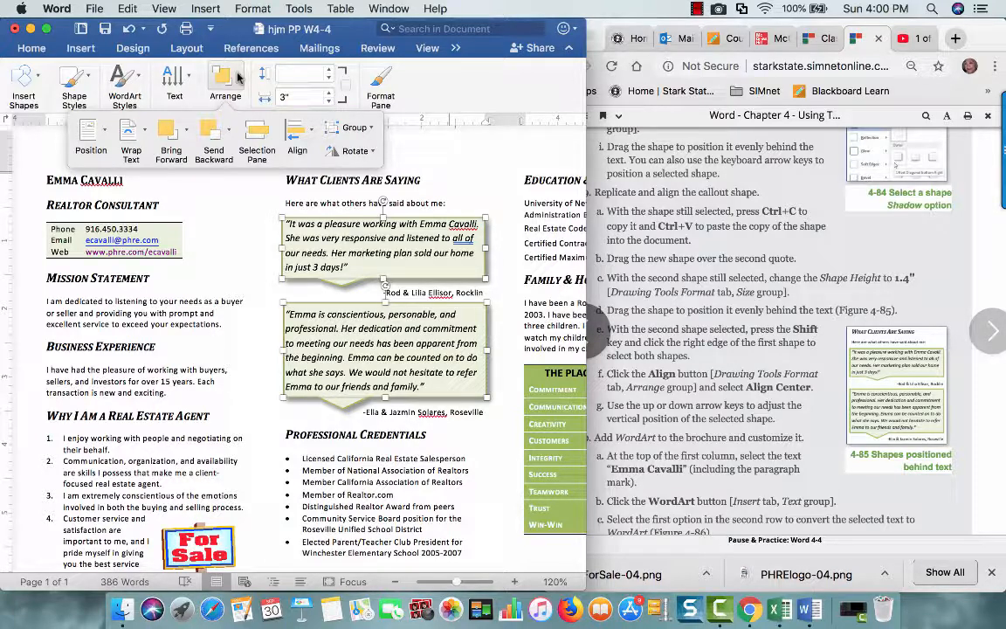
click(310, 131)
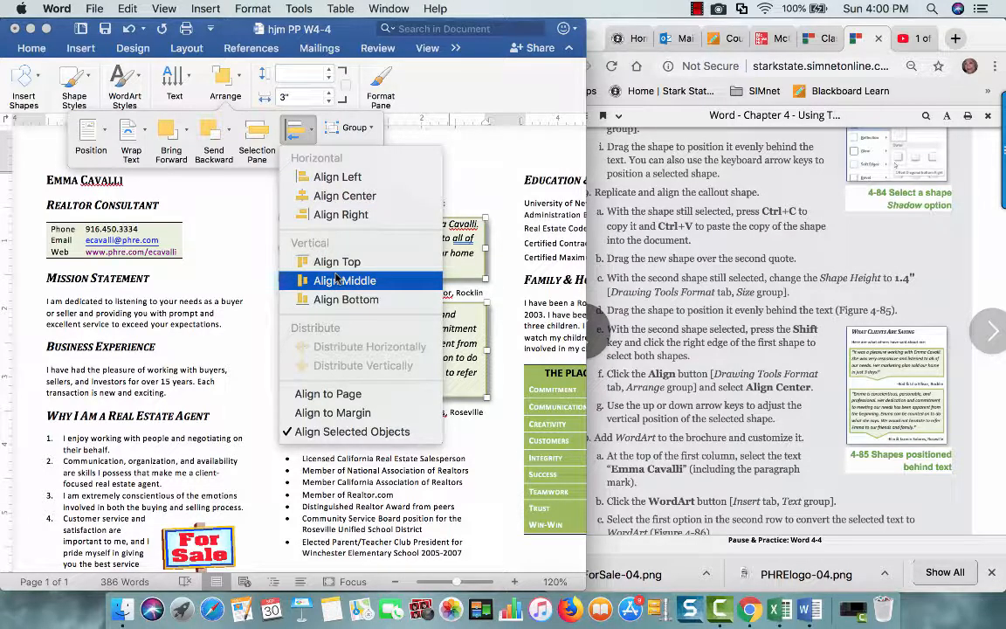
click(338, 199)
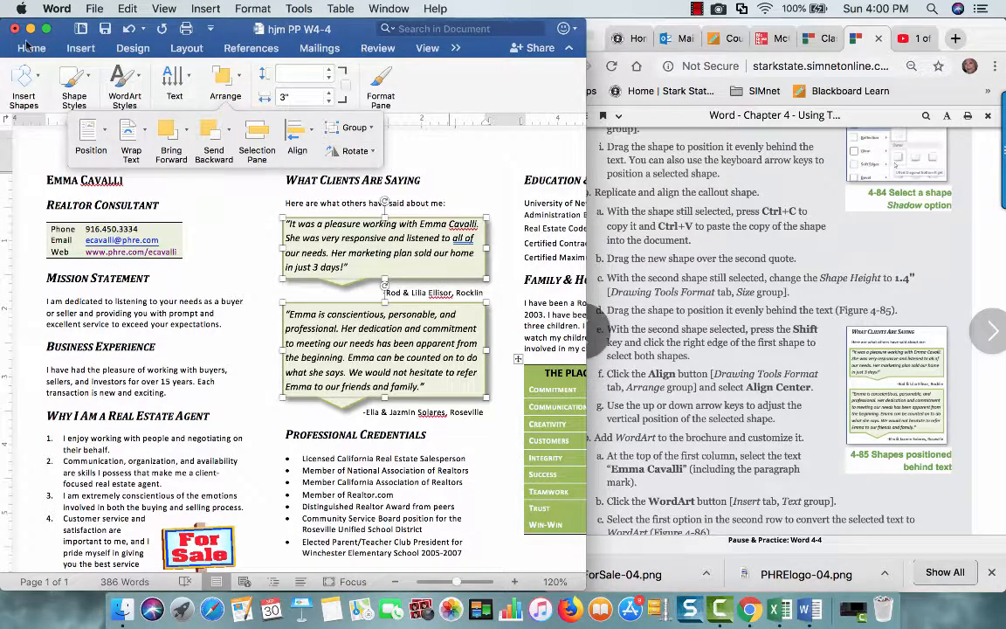
click(105, 30)
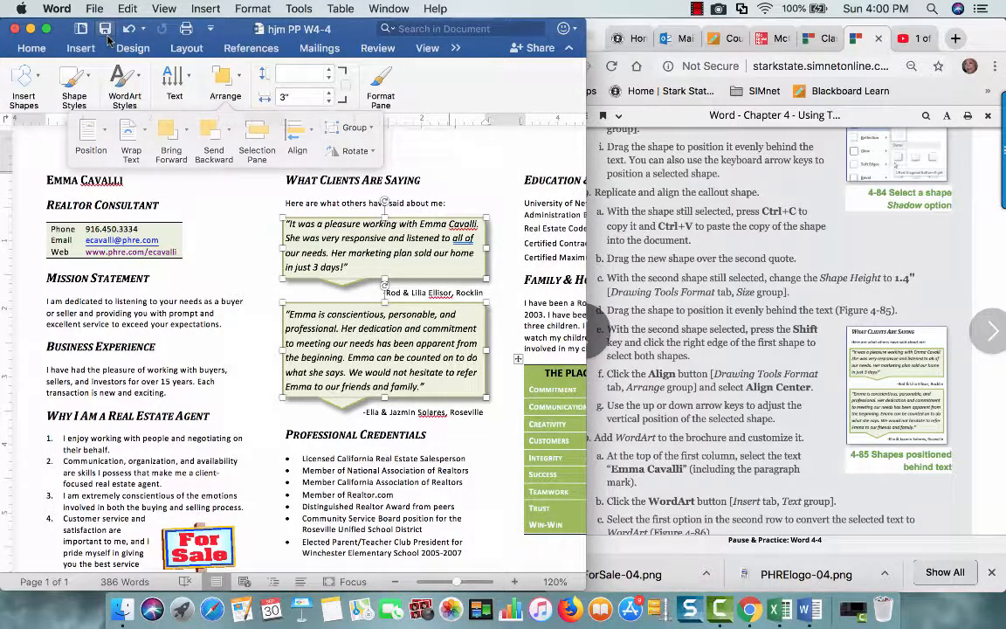
Step: Read the WordArt instructions in step 10 and examine the completed brochure in Figure 4-88
click(699, 415)
scroll(856, 411, down, 15)
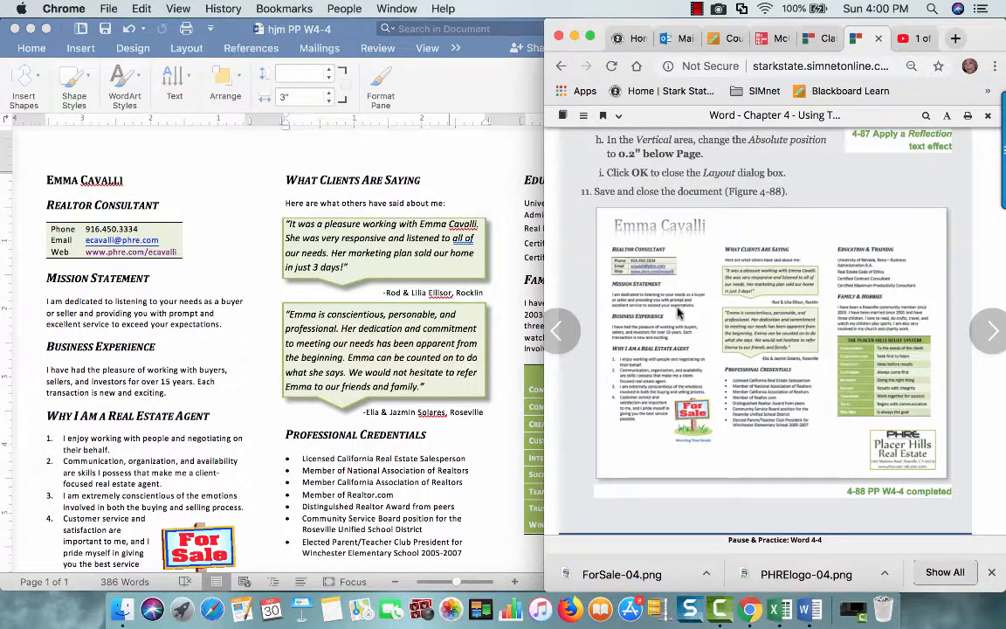
scroll(629, 393, up, 10)
scroll(678, 302, up, 1)
scroll(678, 309, down, 2)
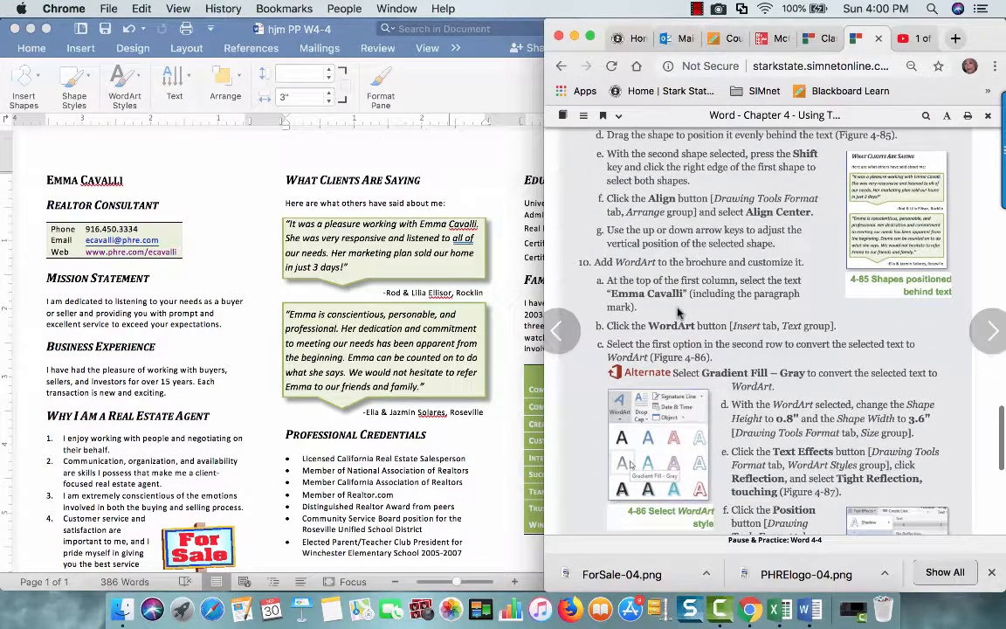
scroll(699, 358, down, 10)
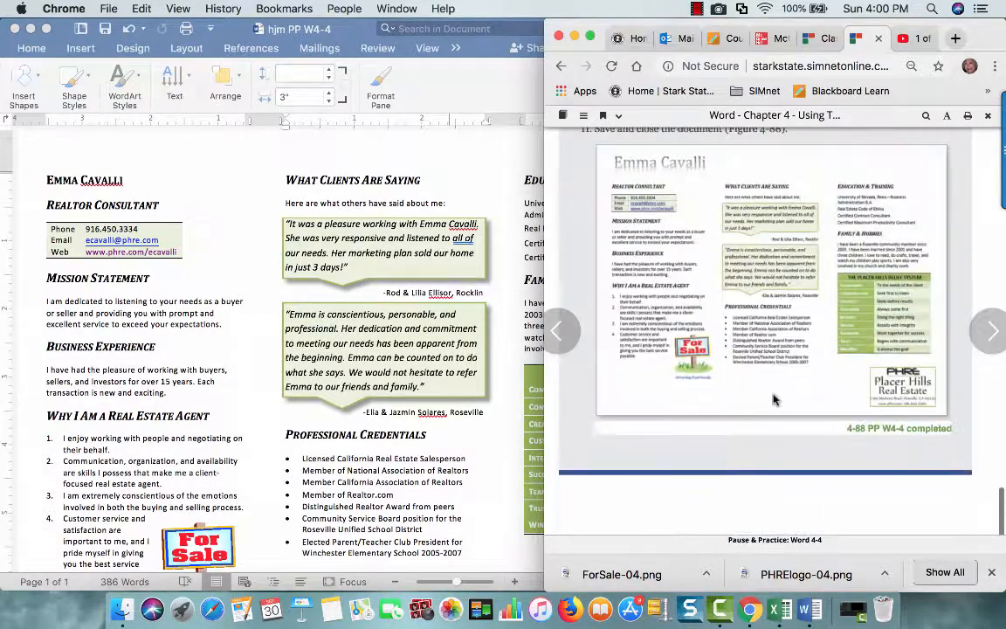
scroll(678, 184, up, 1)
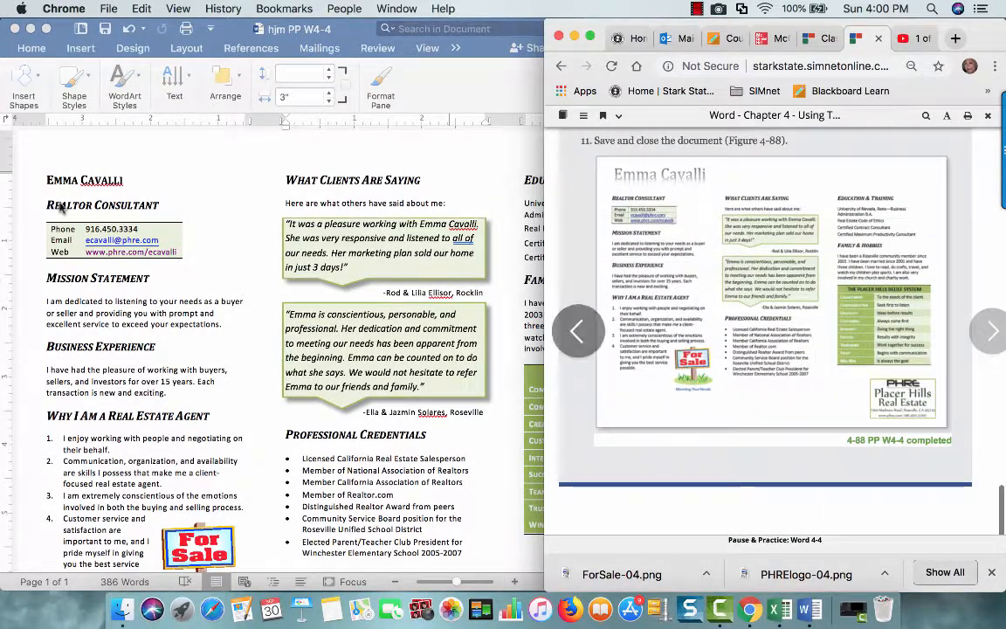
Step: Convert the agent's name heading at the start of the first column, including its paragraph mark, to Gradient Fill – Gray WordArt
scroll(790, 323, up, 10)
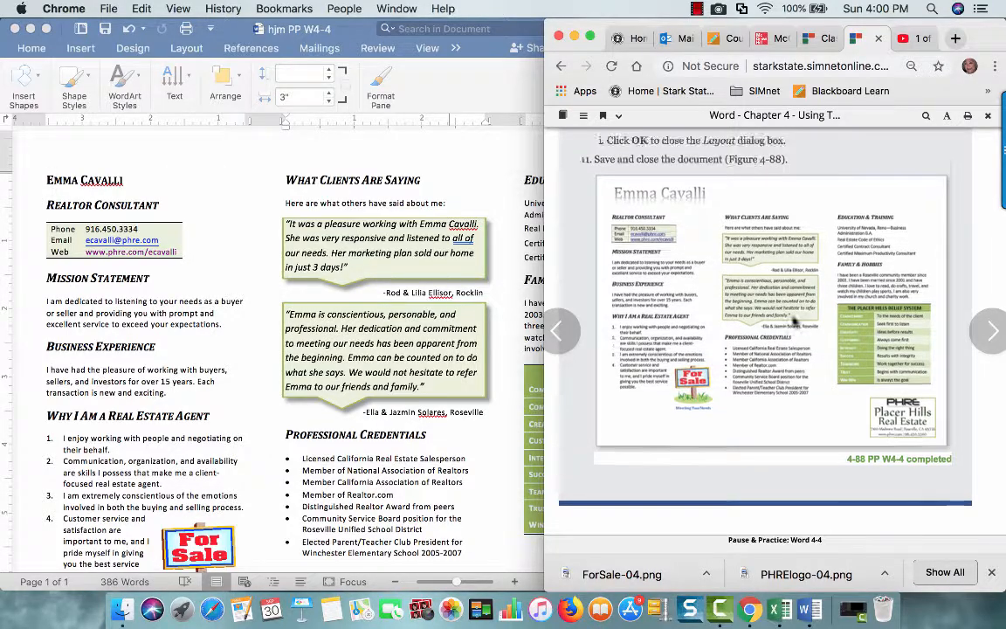
scroll(793, 324, up, 10)
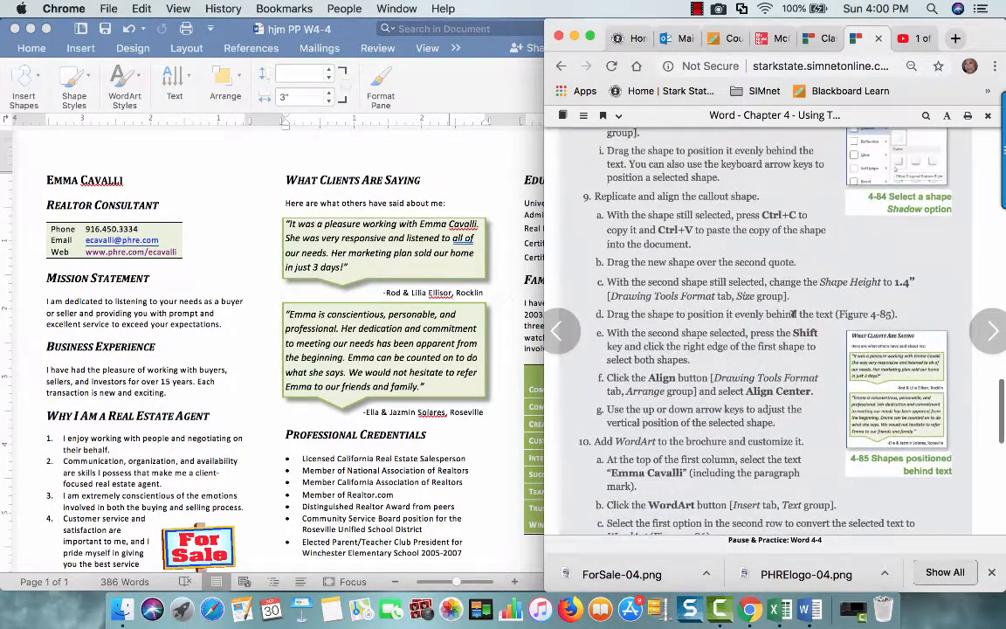
scroll(793, 319, down, 6)
scroll(793, 314, down, 6)
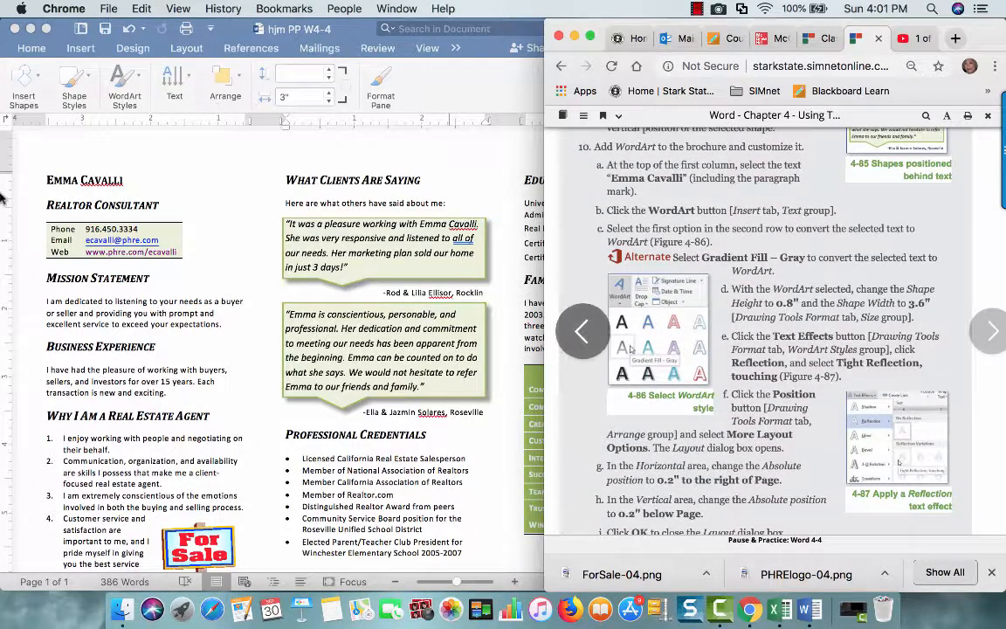
click(44, 166)
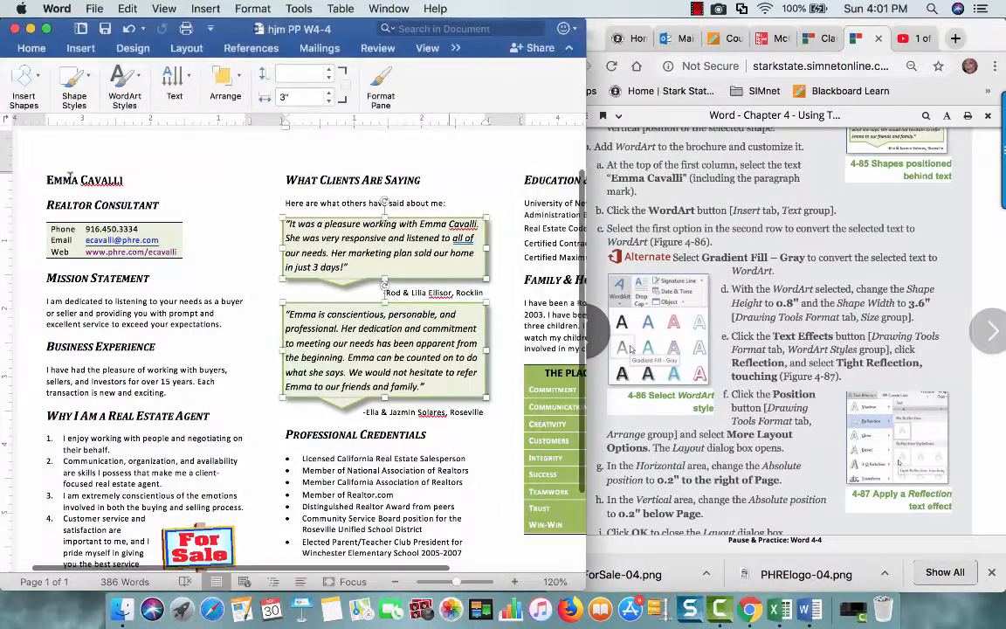
drag(46, 180, 126, 181)
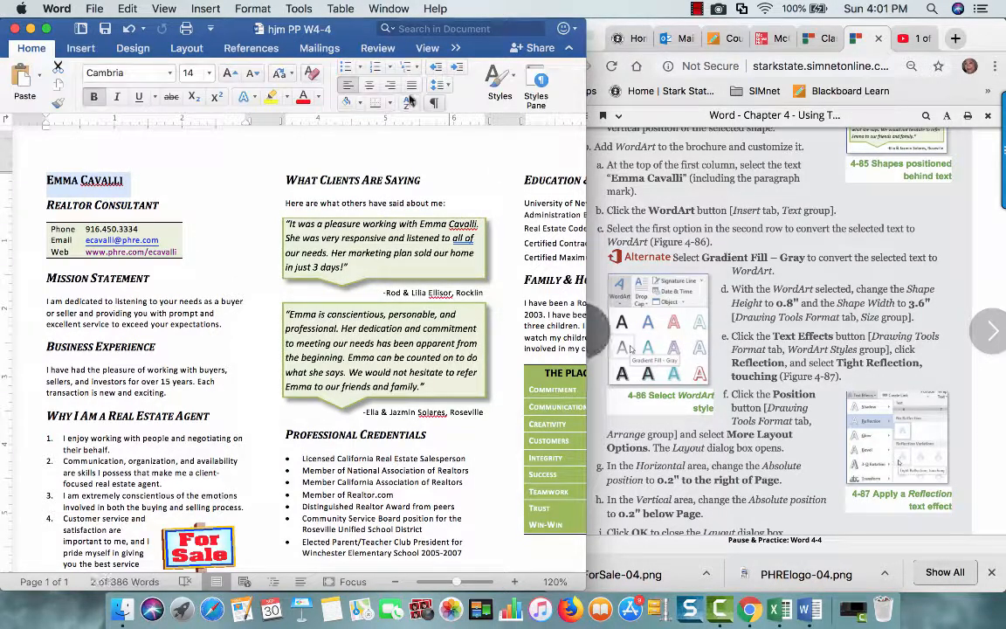
click(79, 48)
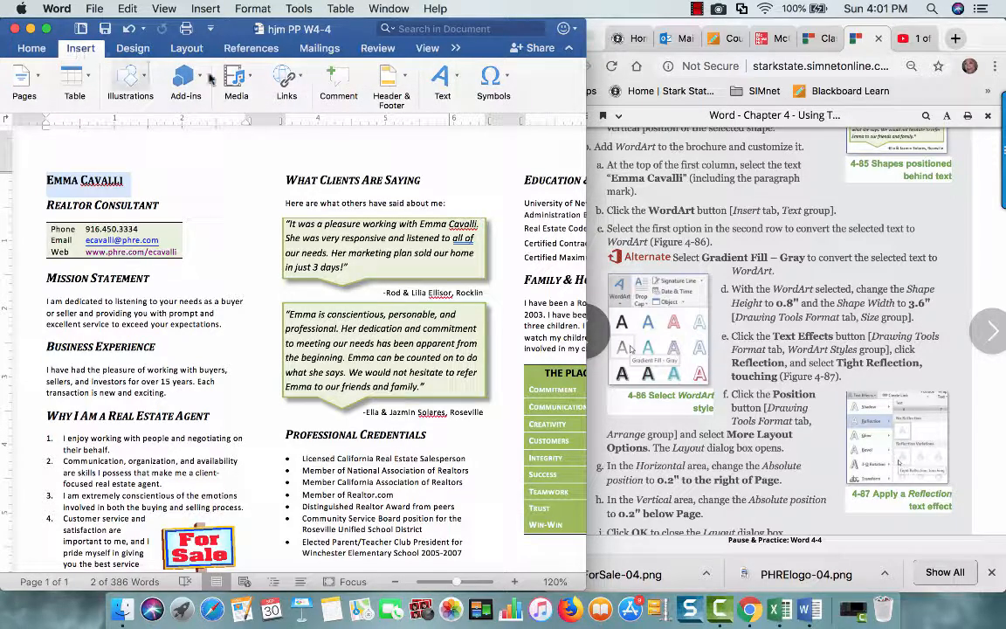
click(456, 77)
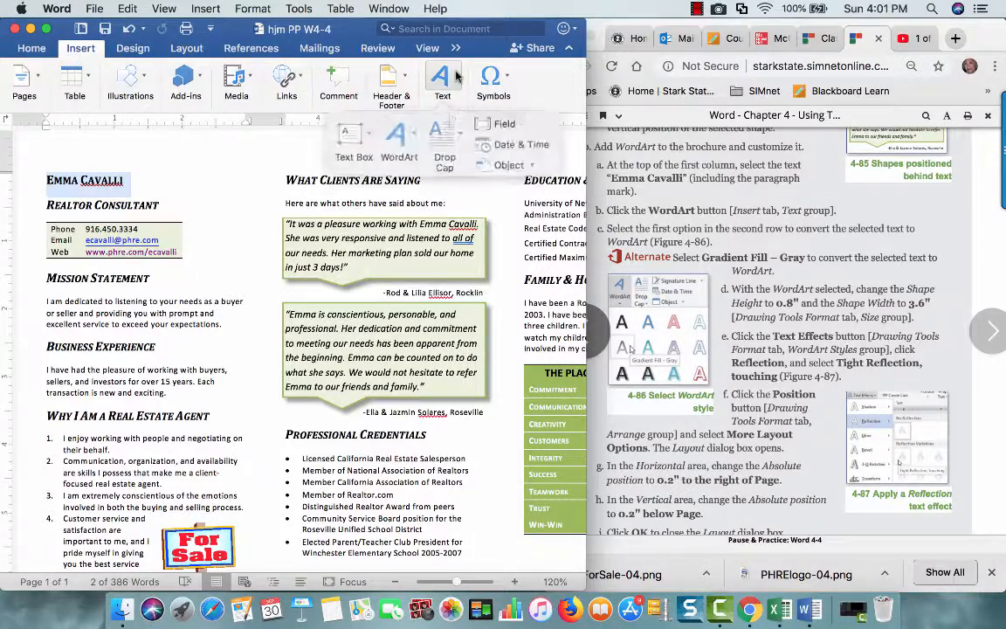
click(417, 135)
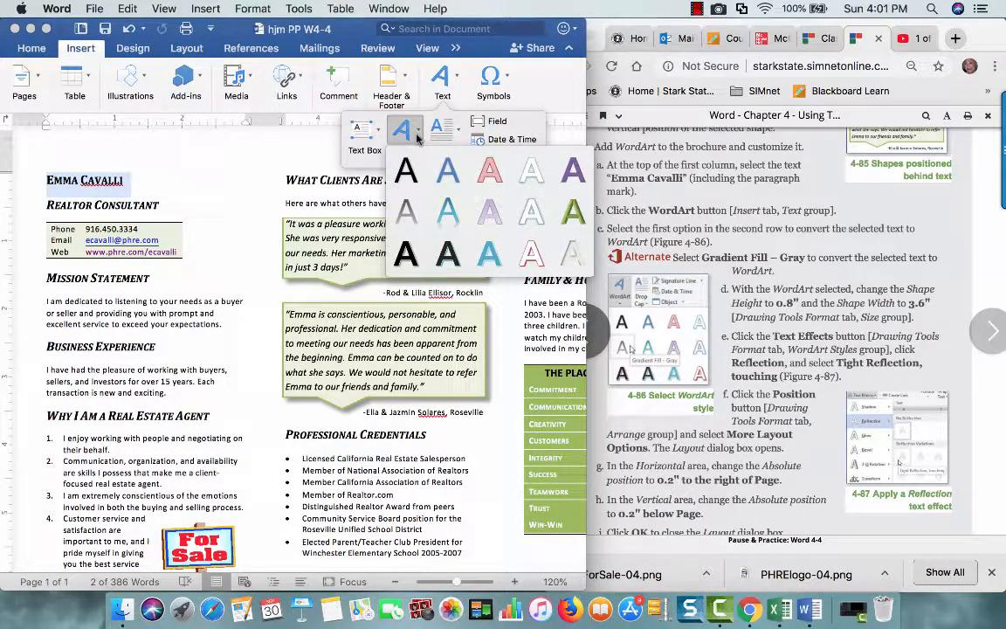
click(408, 218)
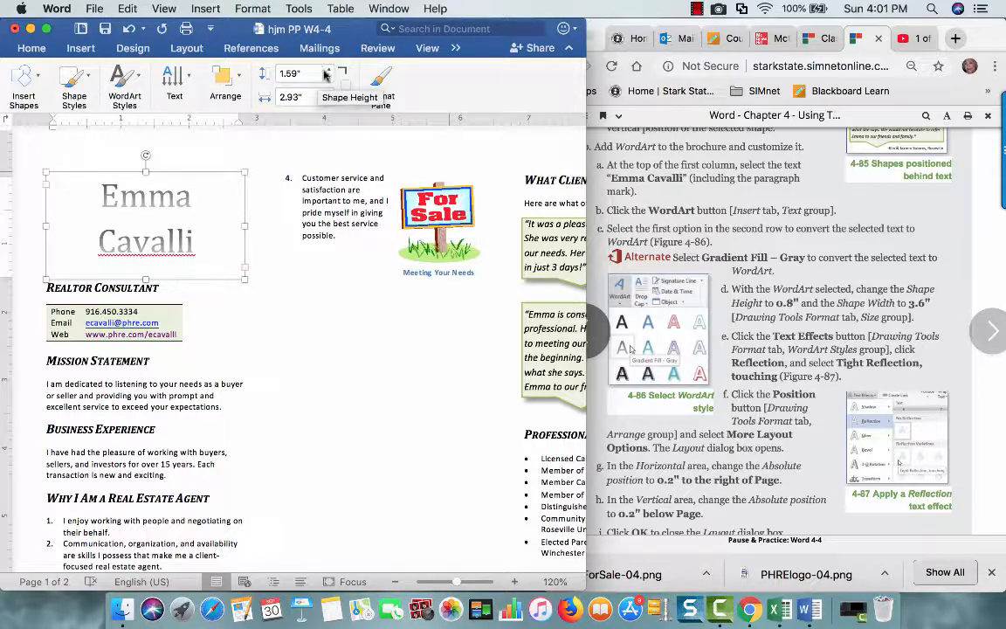
Step: Set the shape height of the name WordArt to 0.8"
click(329, 78)
click(329, 79)
click(329, 78)
click(329, 78)
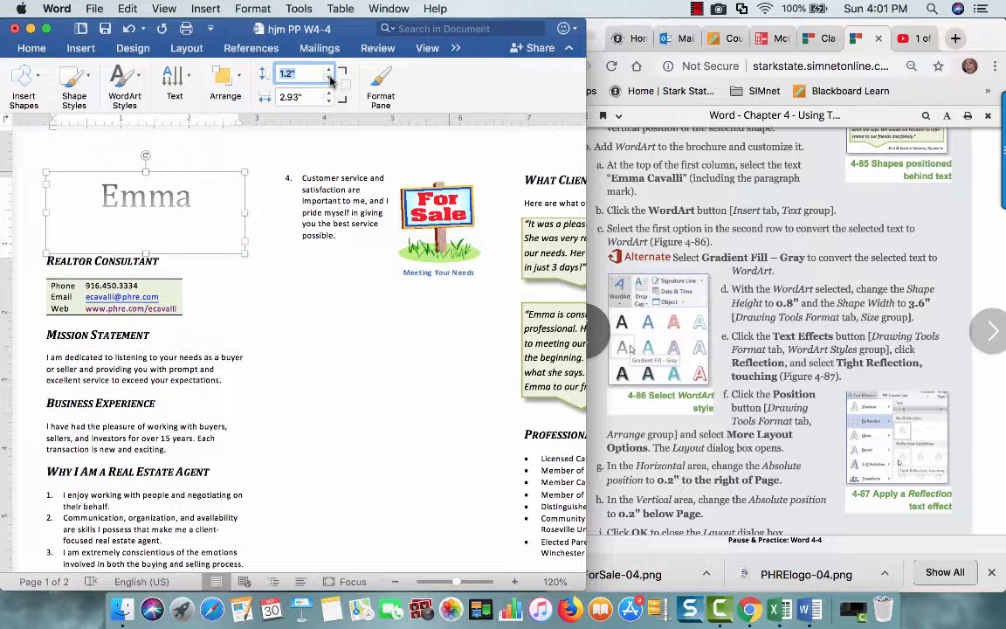
click(329, 78)
click(329, 78)
click(329, 79)
click(329, 78)
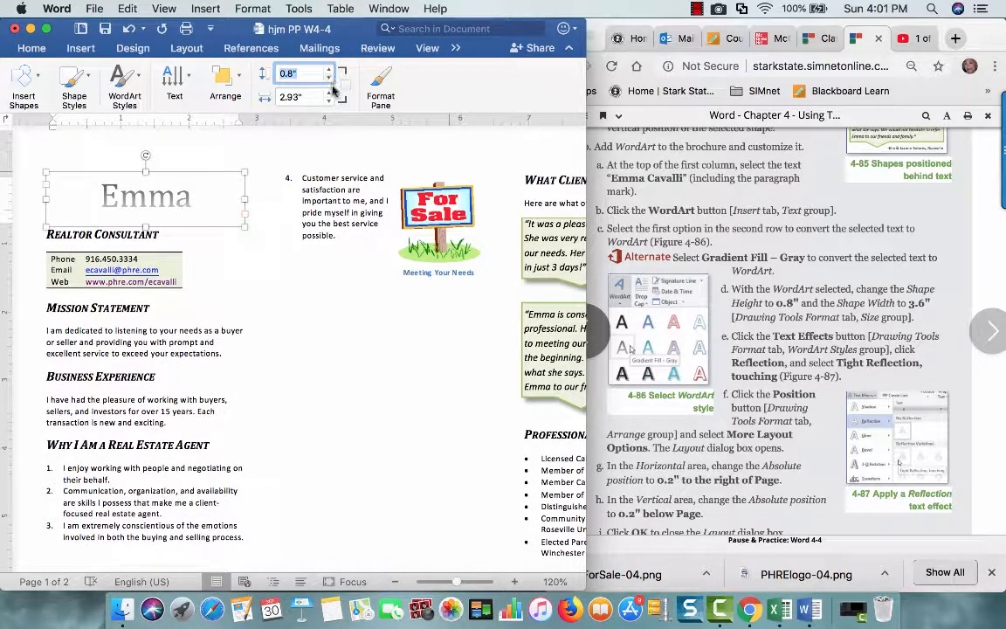
Step: Set the shape width of the name WordArt to 3.6" so the name fits on one line
click(329, 93)
click(329, 92)
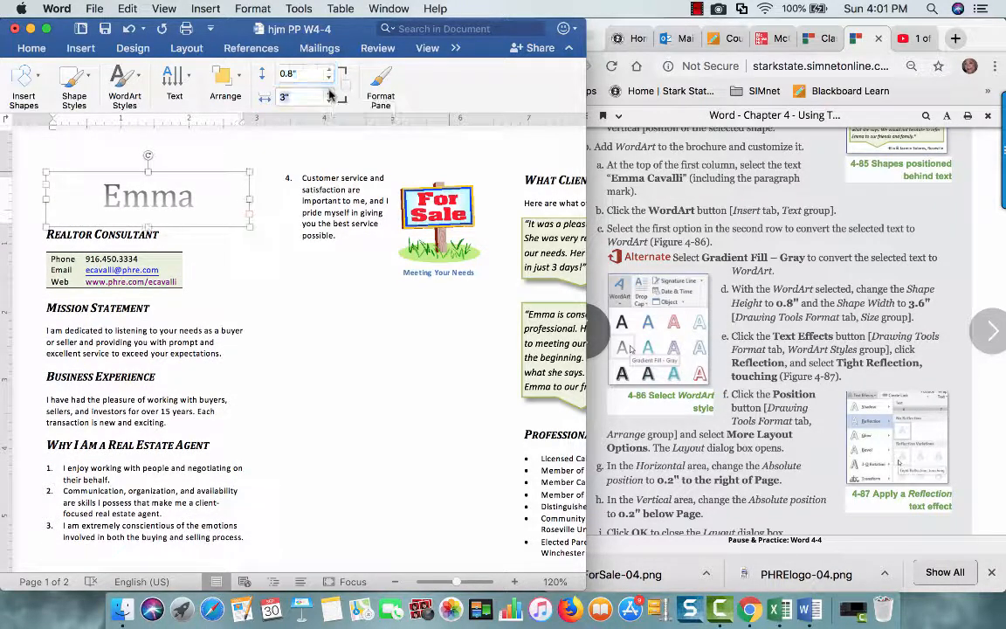
click(329, 92)
click(329, 93)
click(329, 93)
click(329, 92)
click(329, 92)
click(329, 92)
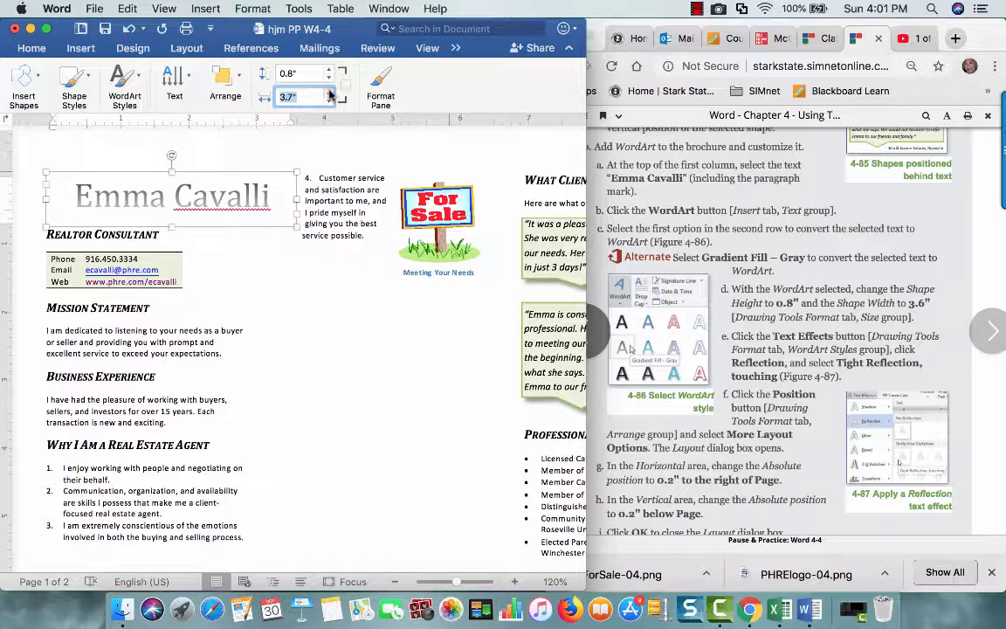
click(329, 99)
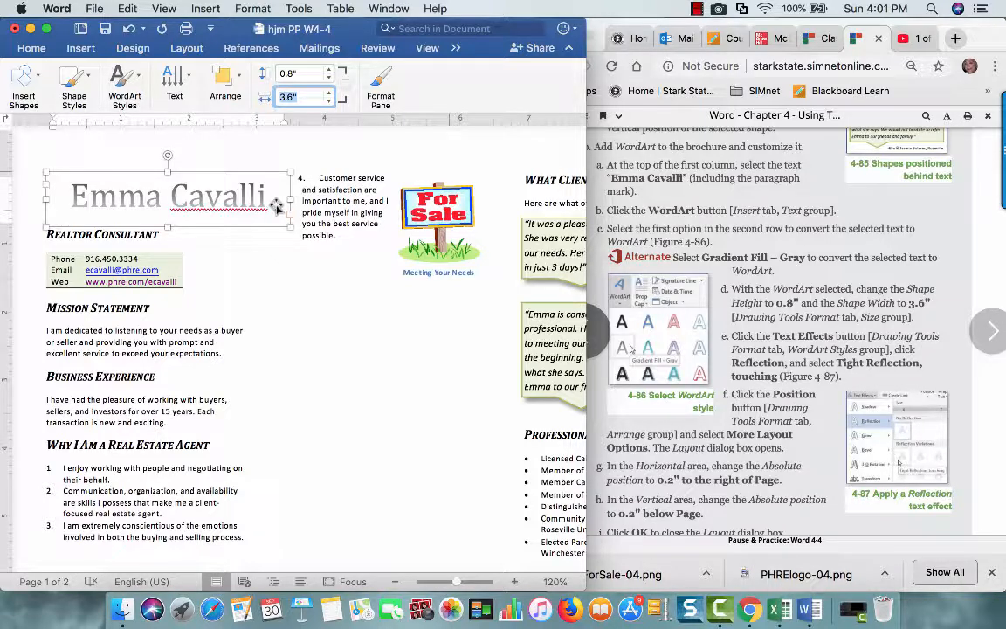
Step: Apply the Tight Reflection, touching text effect to the name WordArt
click(191, 81)
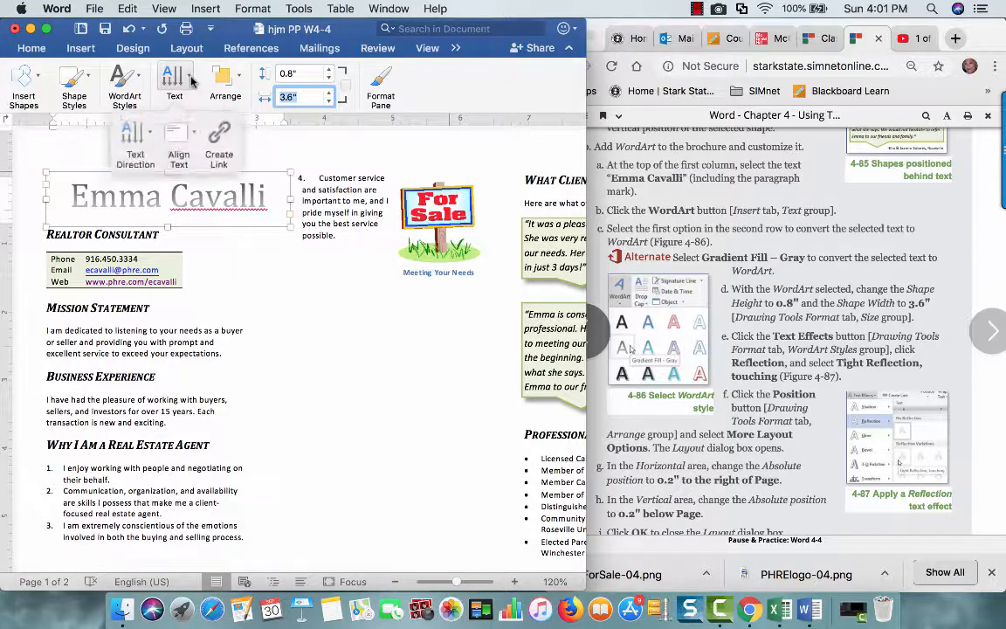
click(191, 80)
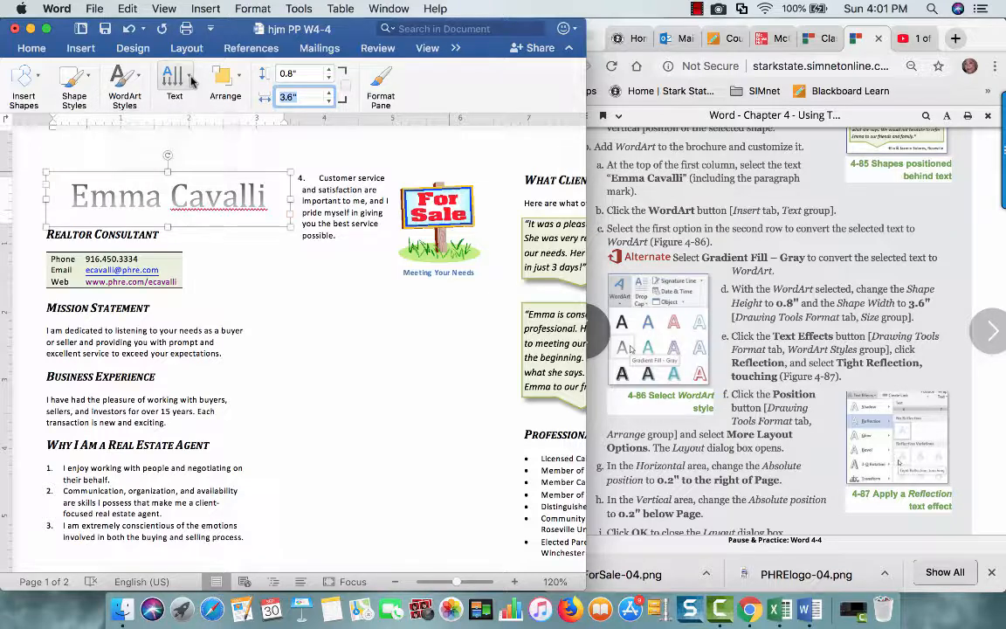
click(138, 79)
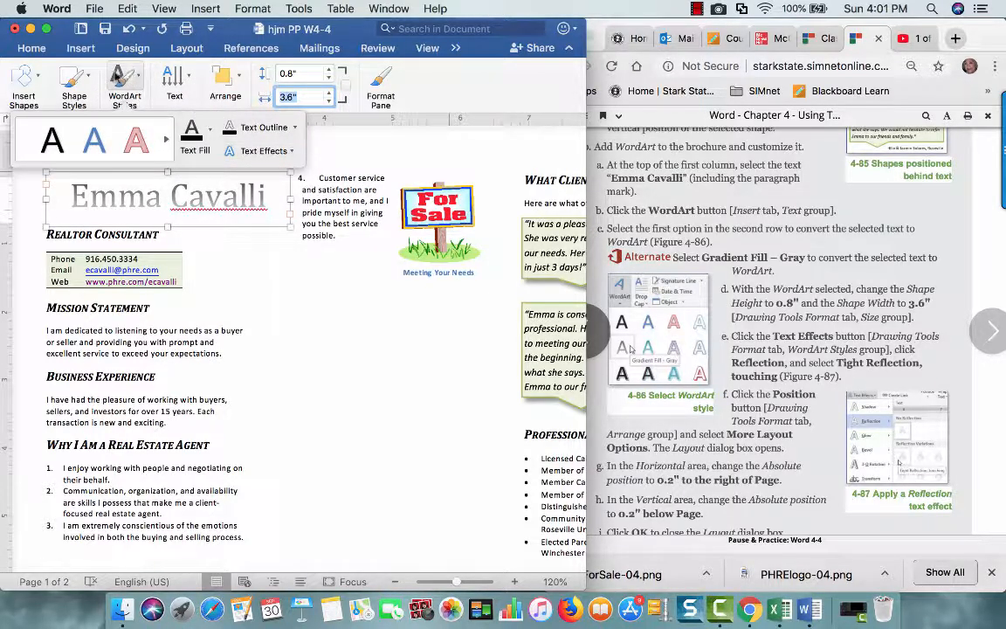
click(292, 150)
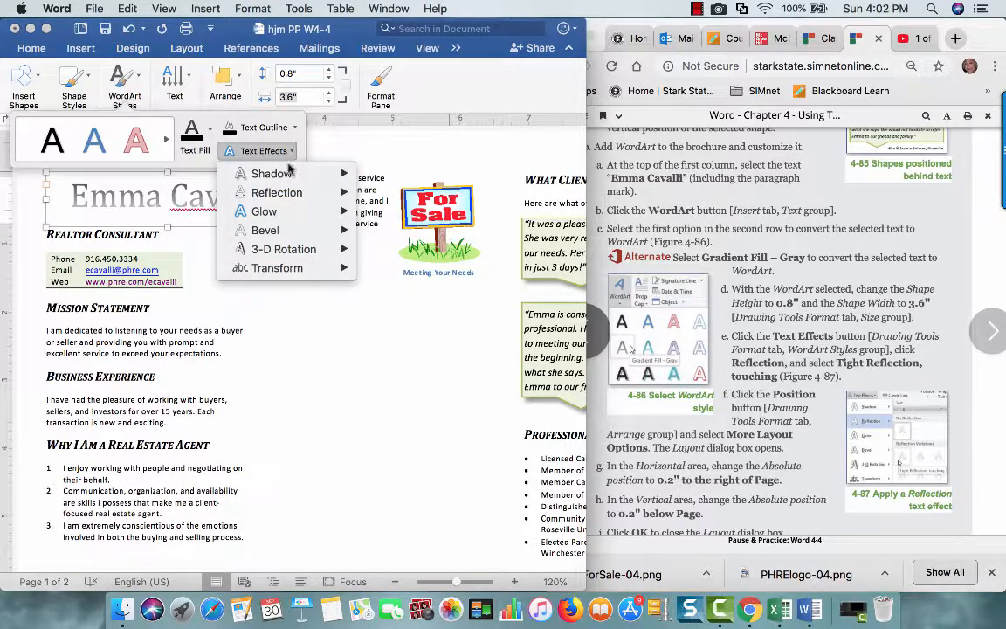
mouse_move(288, 188)
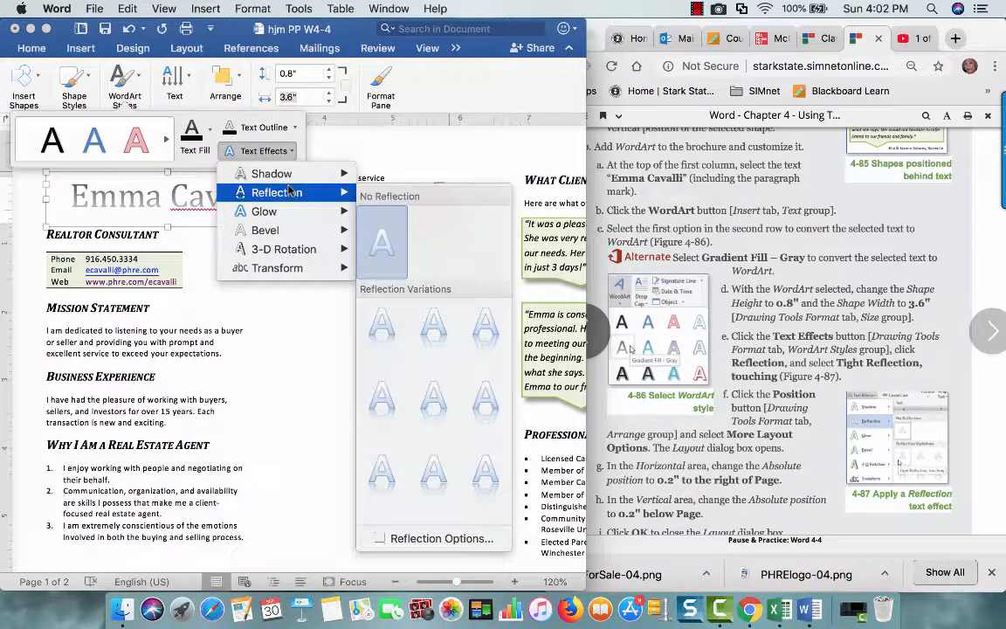
click(382, 324)
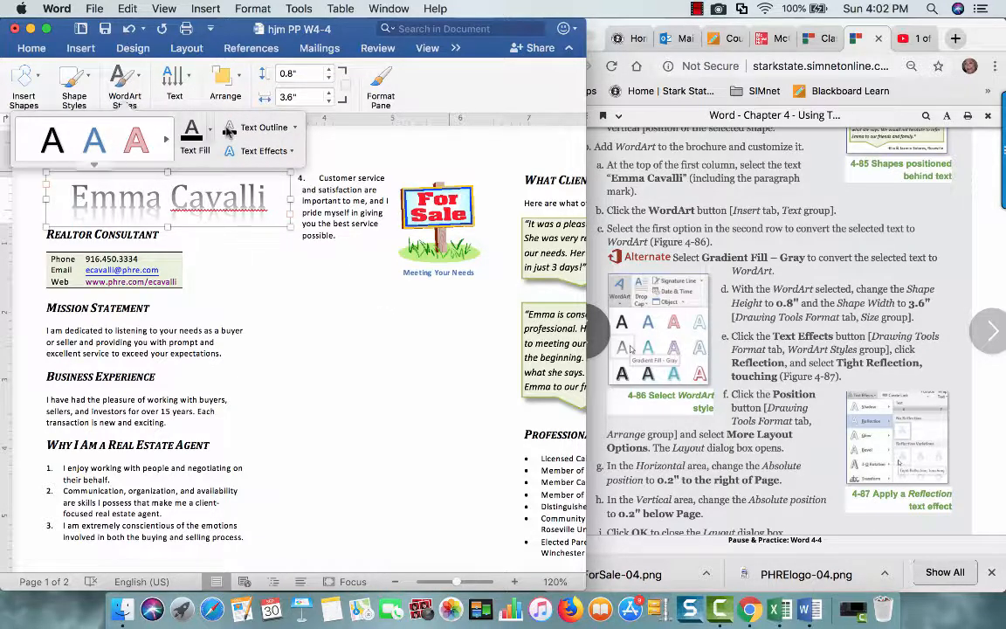
Step: In the WordArt's advanced layout options, set the horizontal absolute position to 0.2" to the right of Page
click(242, 90)
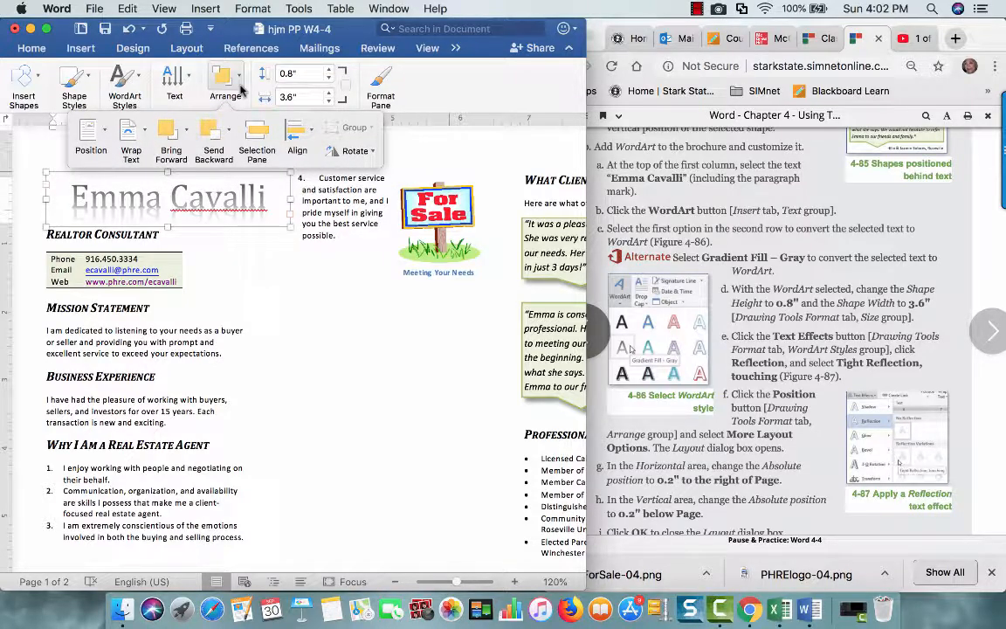
click(104, 132)
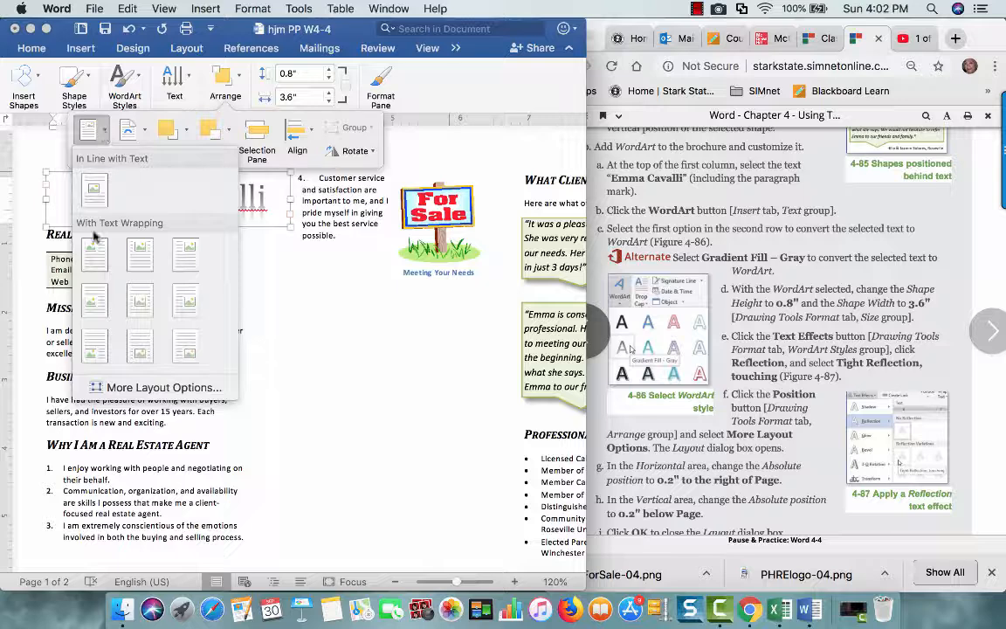
click(101, 387)
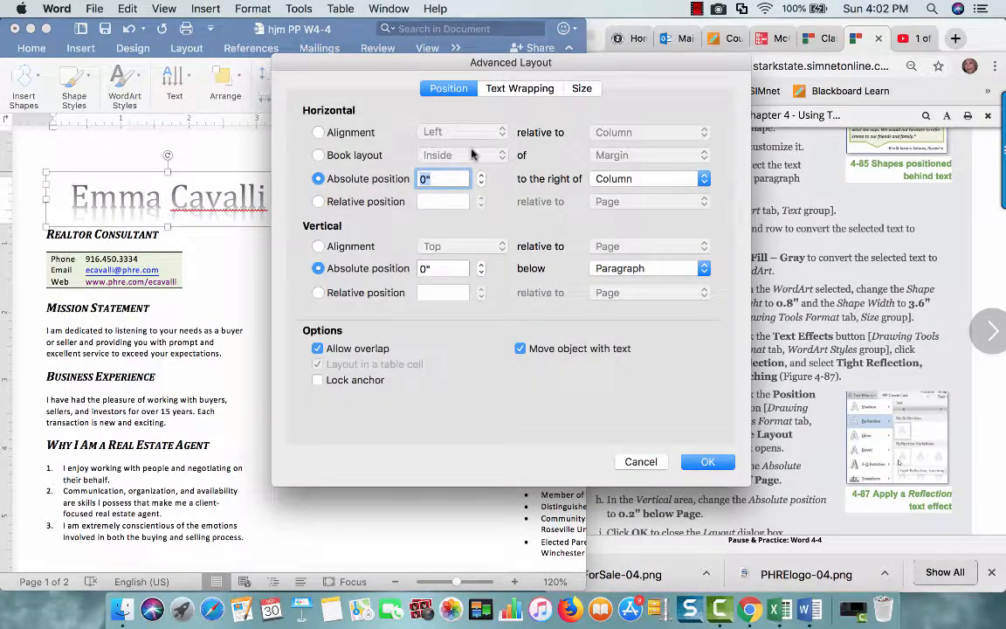
drag(485, 63, 287, 86)
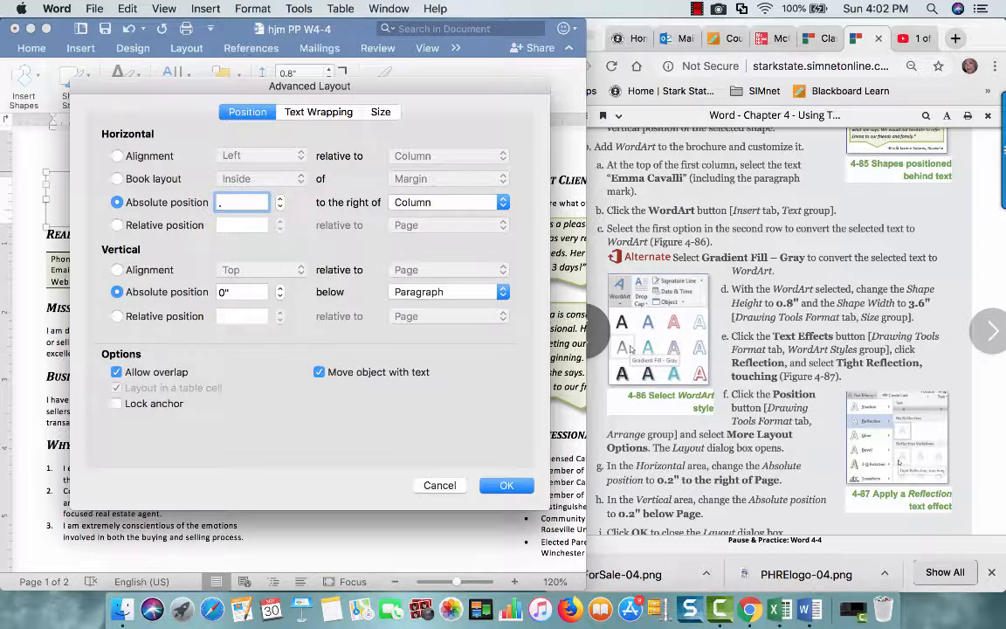
click(447, 202)
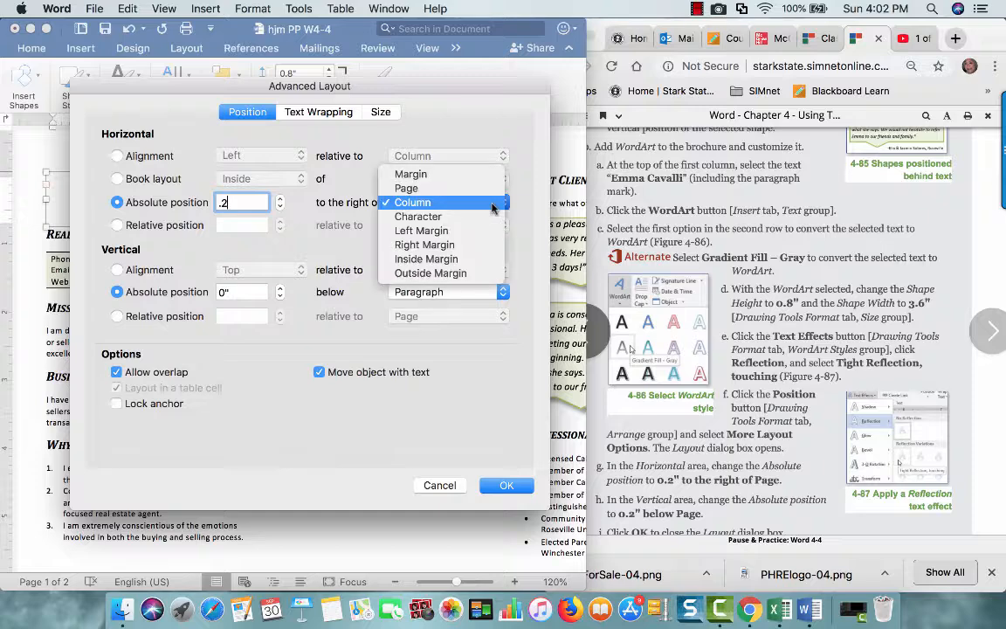
click(490, 195)
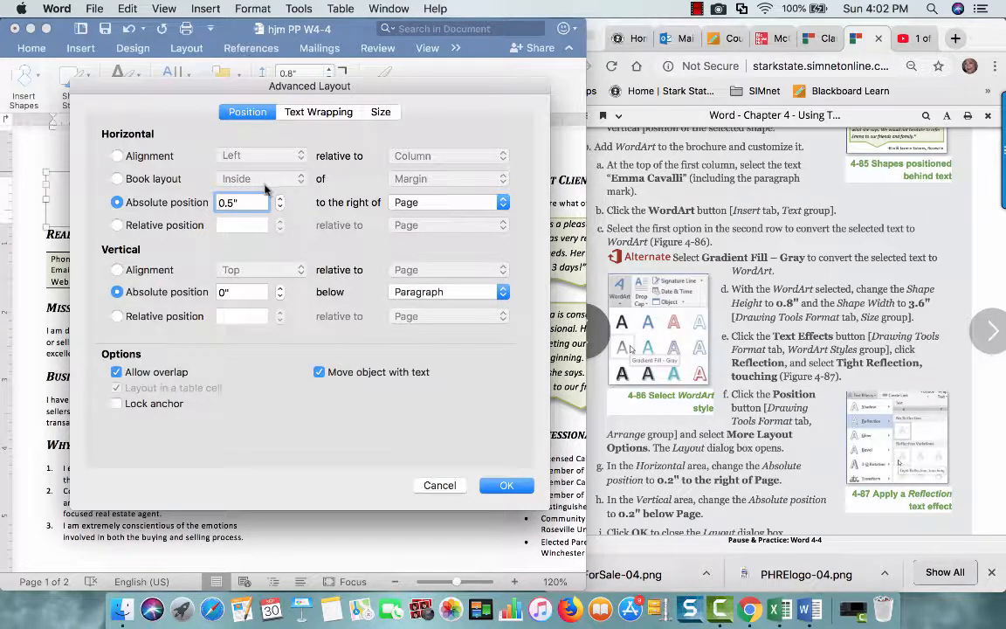
drag(222, 201, 208, 198)
text(.2)
Step: Set the WordArt's vertical absolute position to 0.2" below Page and apply the layout settings
click(242, 292)
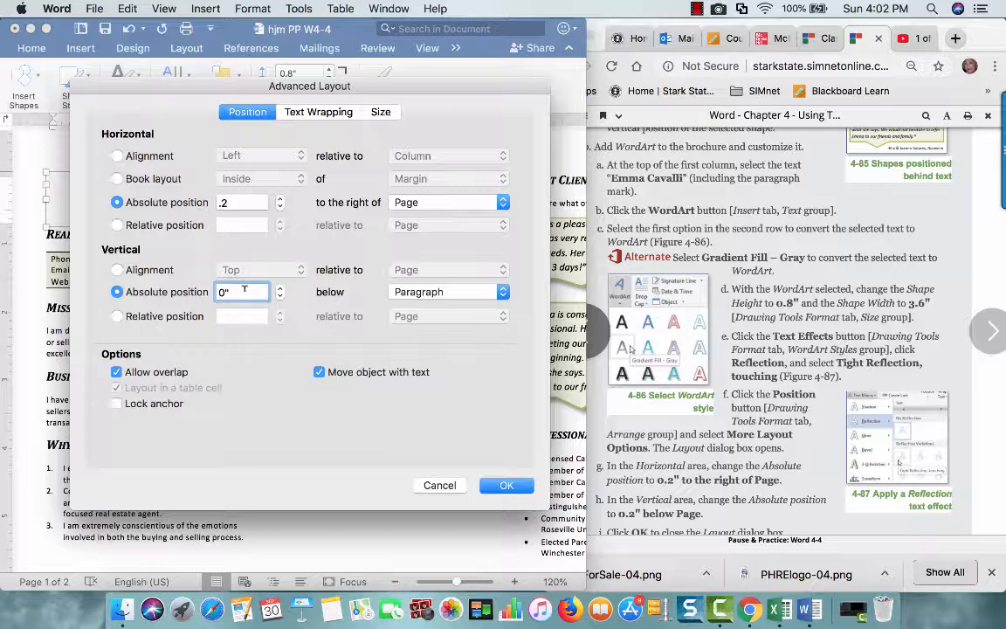
double_click(244, 291)
text(.2)
click(417, 292)
click(420, 280)
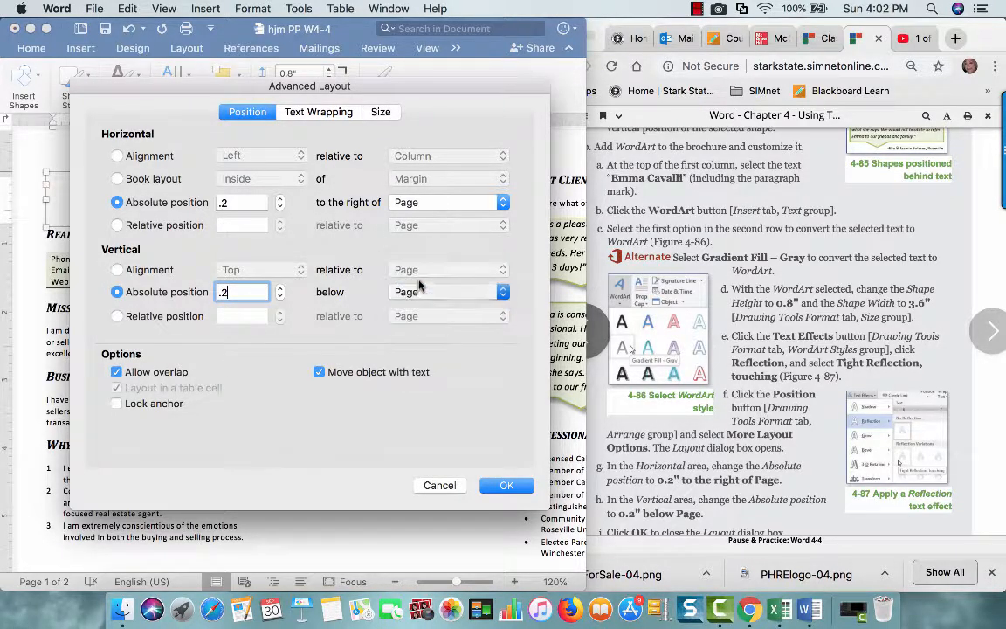
click(222, 292)
text(.)
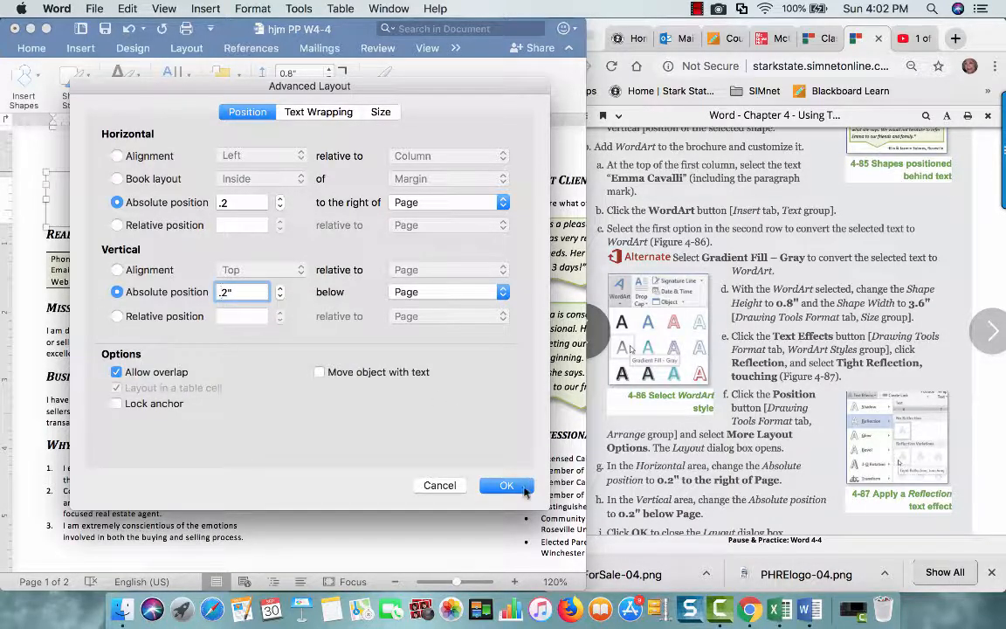
scroll(672, 492, down, 3)
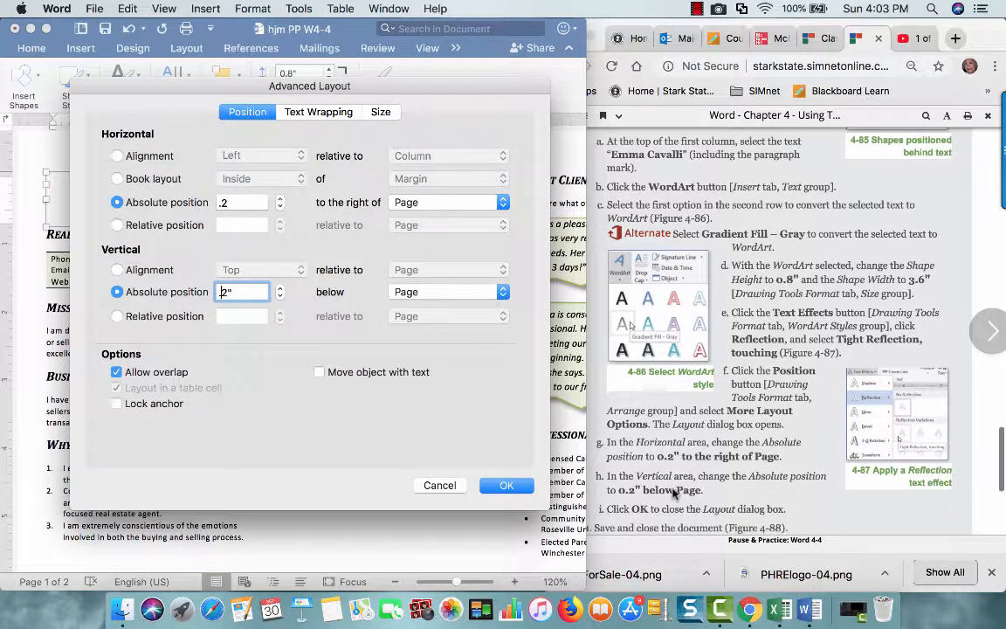
click(508, 485)
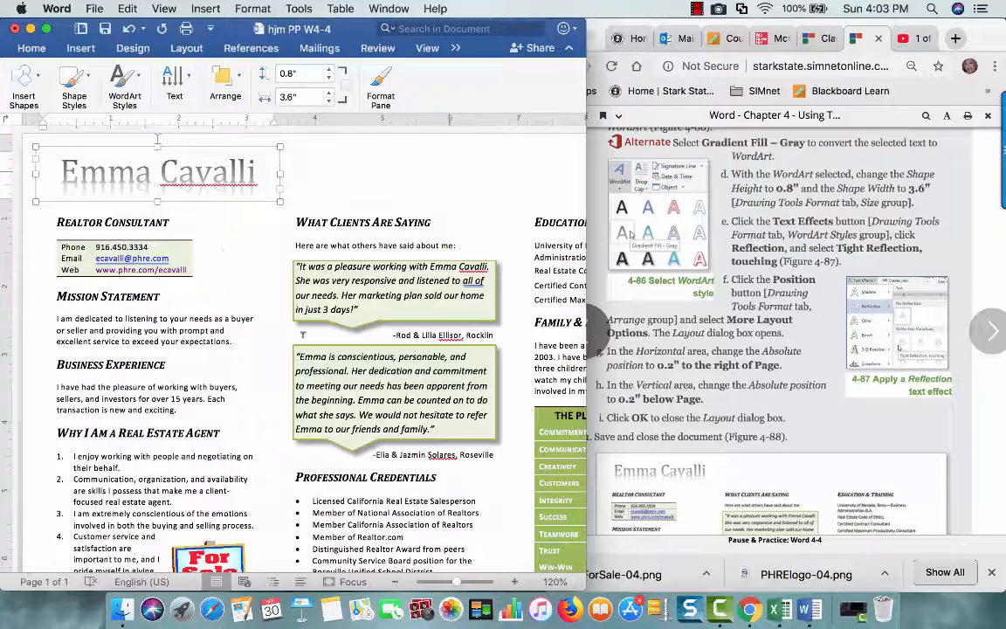
Step: Review the finished brochure's layout across all three columns and check its print preview without printing
scroll(303, 334, down, 3)
scroll(303, 335, right, 3)
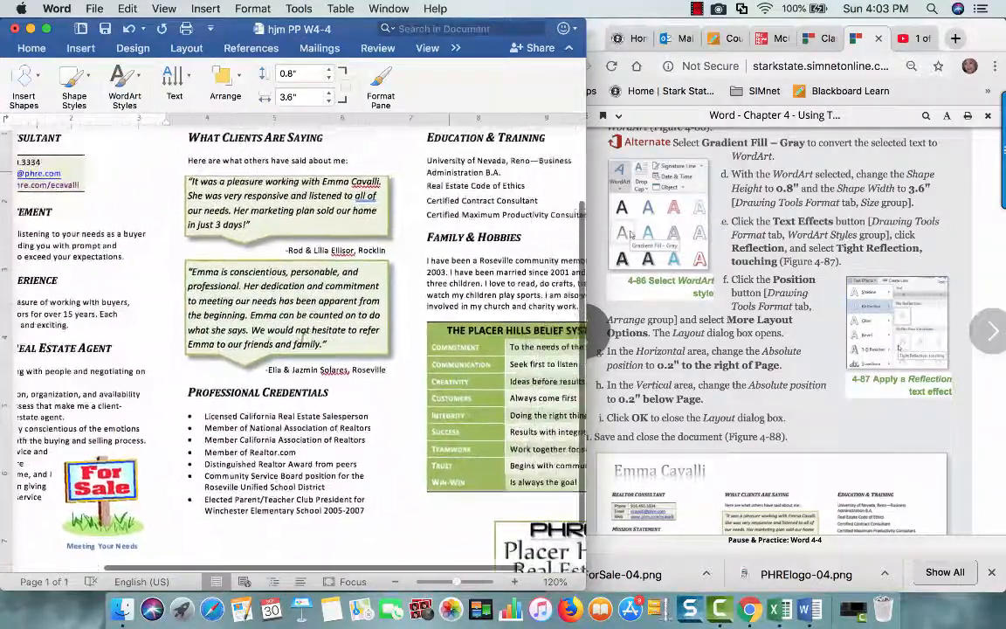
scroll(303, 334, up, 2)
scroll(303, 334, left, 3)
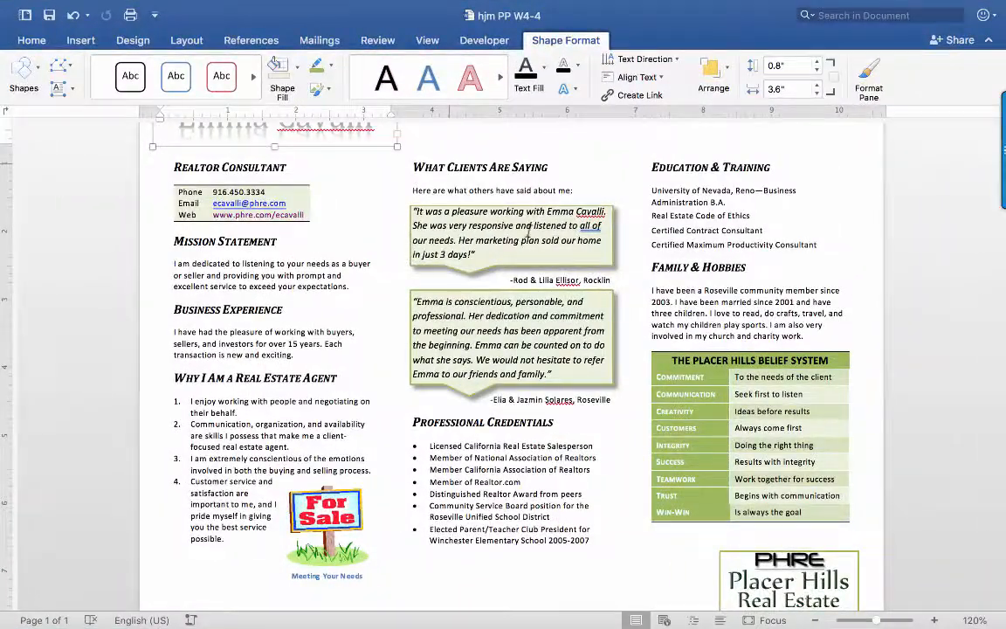
scroll(527, 232, up, 1)
mouse_move(50, 22)
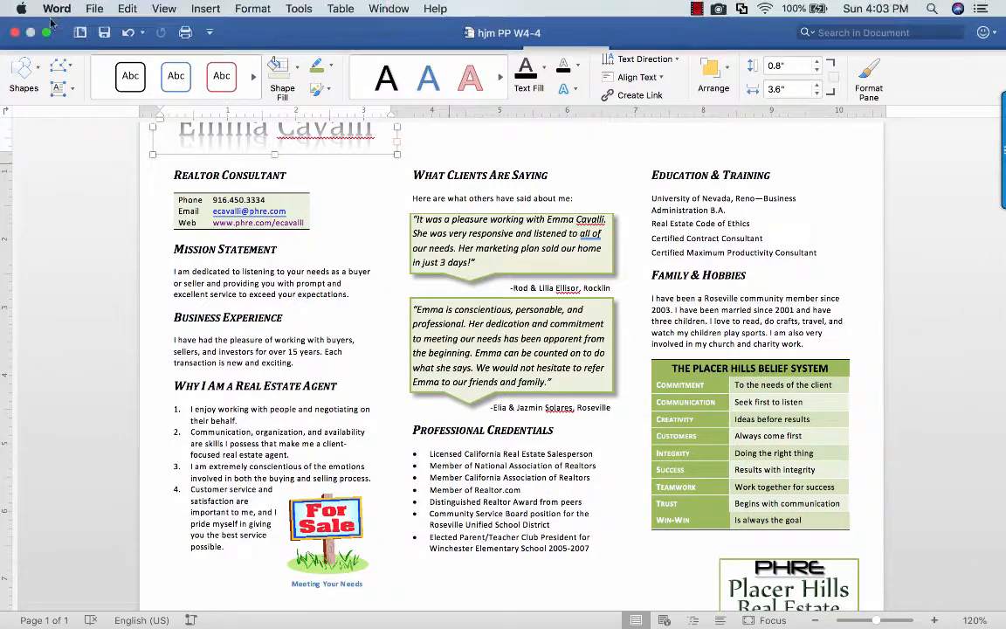
click(94, 9)
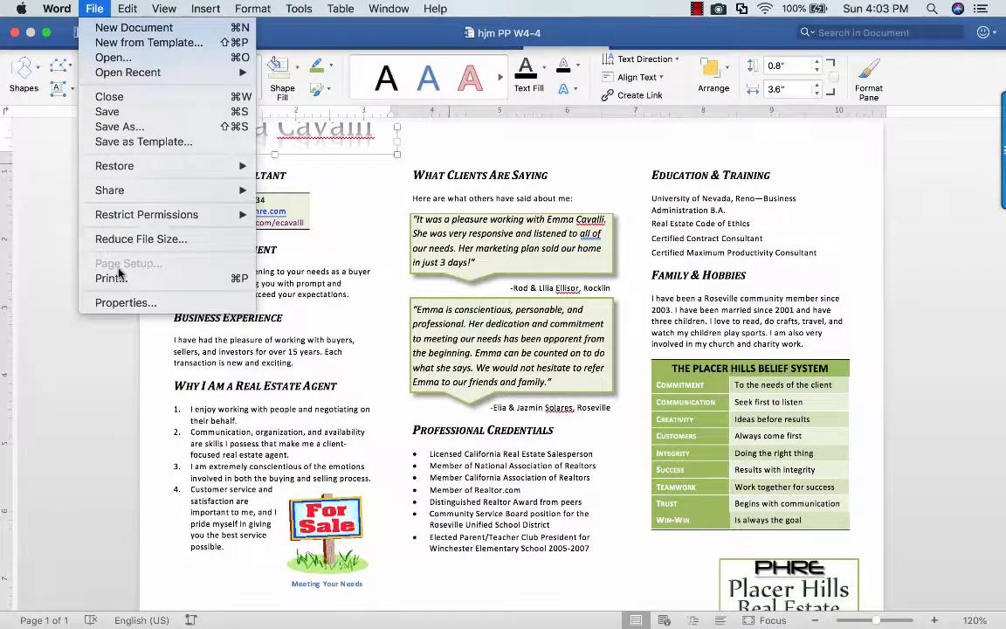
click(121, 278)
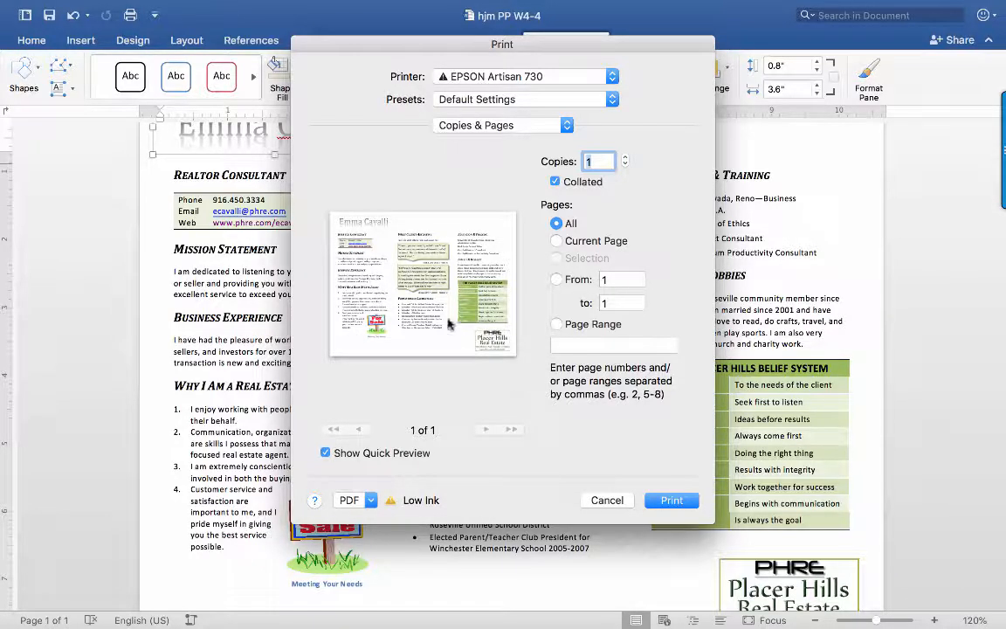
click(607, 499)
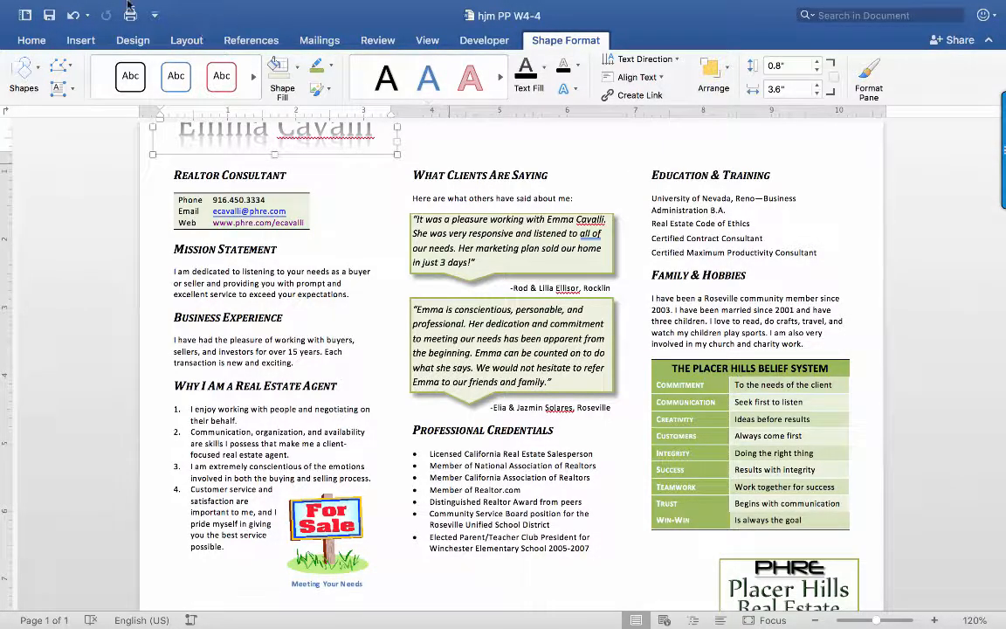
mouse_move(94, 8)
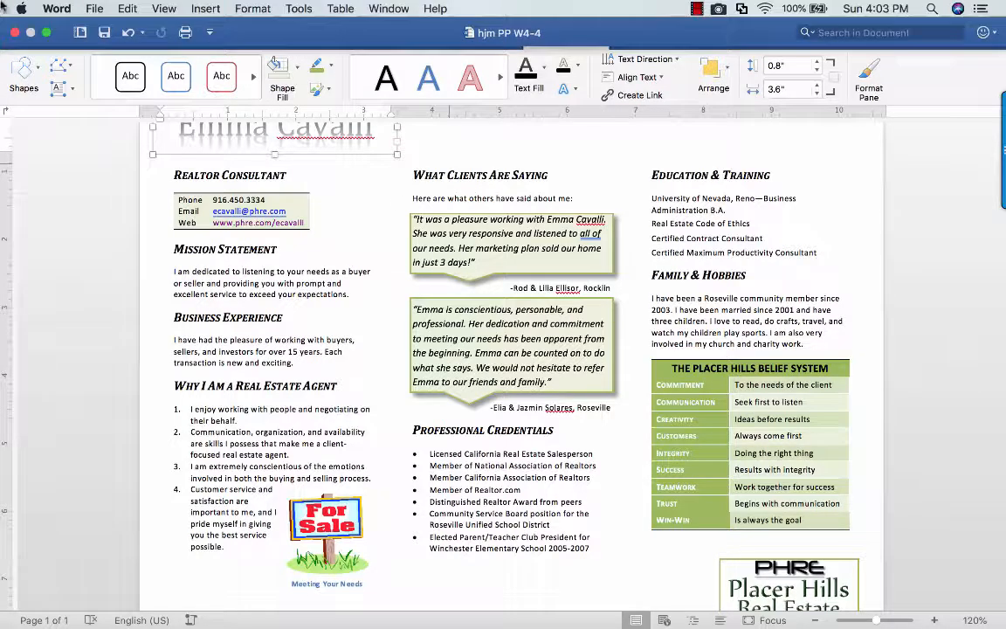
click(699, 9)
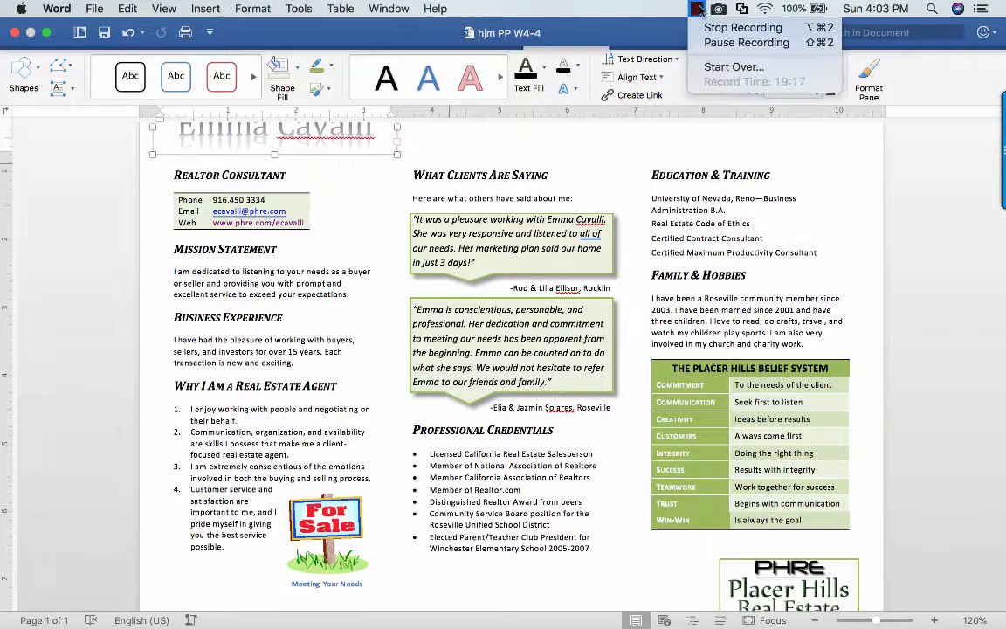